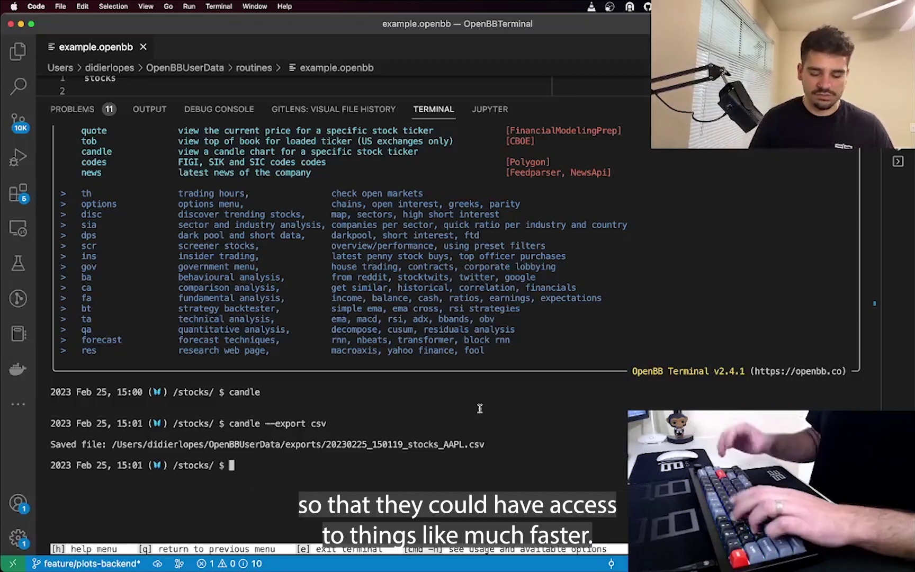
Enter the technical analysis (ta) menu for the loaded ticker and look over its available indicators.
type("ta")
key("Return")
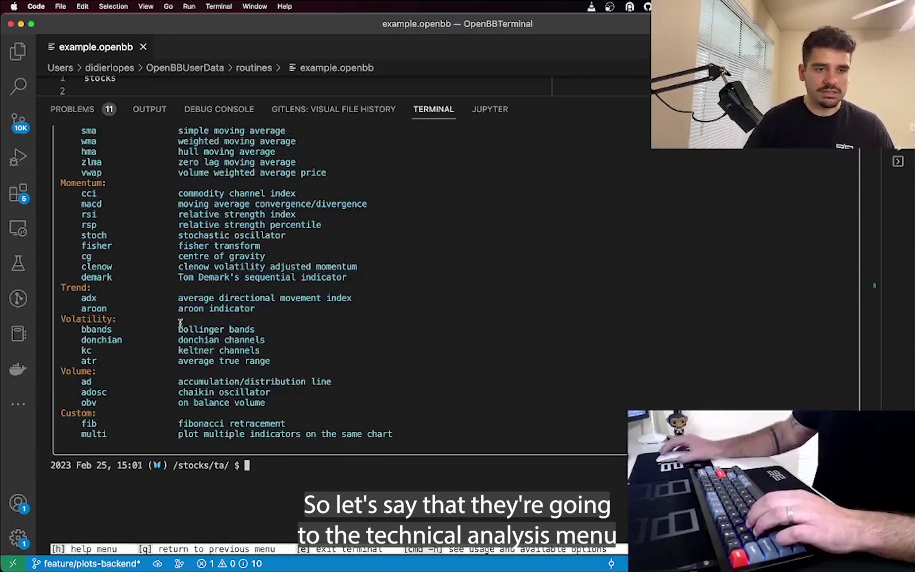
scroll(128, 286, "up", 5)
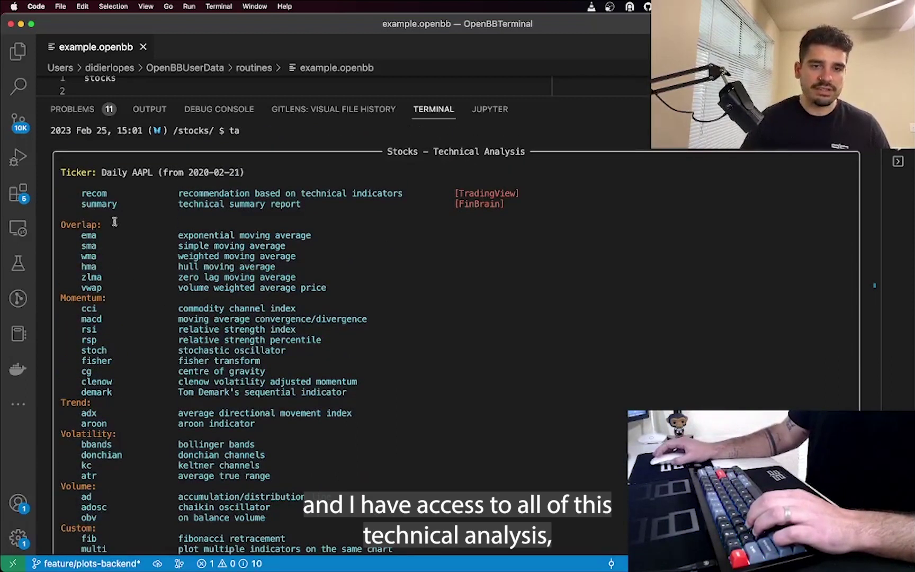
scroll(243, 237, "down", 5)
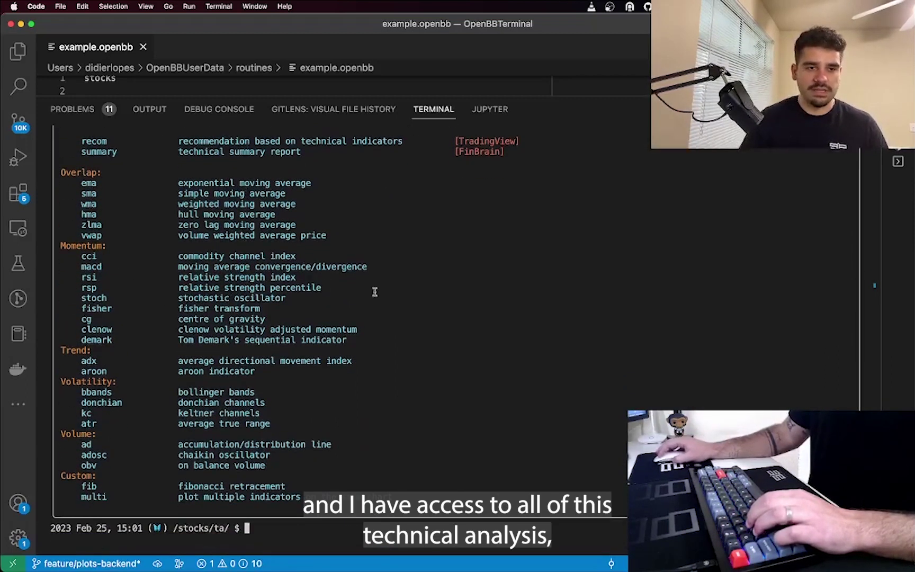
Plot the exponential moving average with a length of 30 using ema -l 30, and close the chart.
type("ema ")
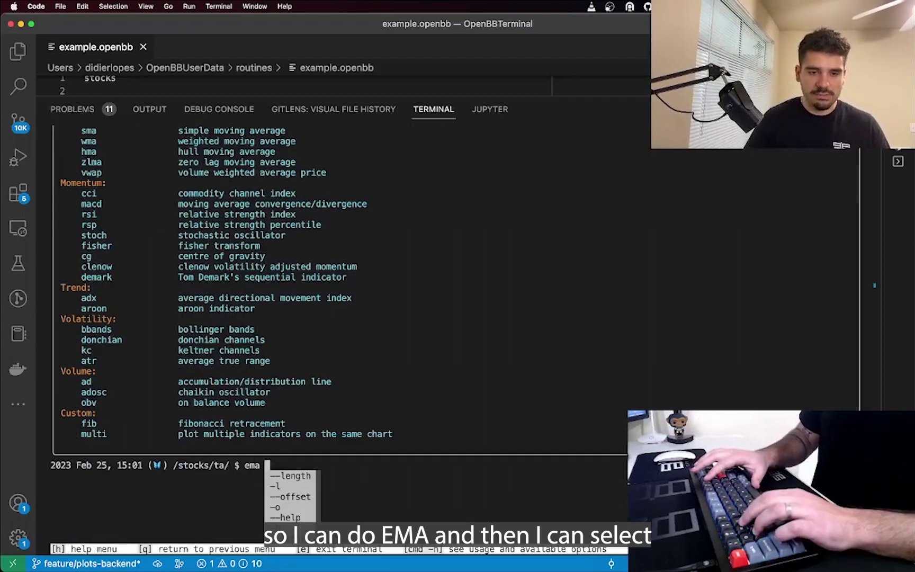
type("-l 30")
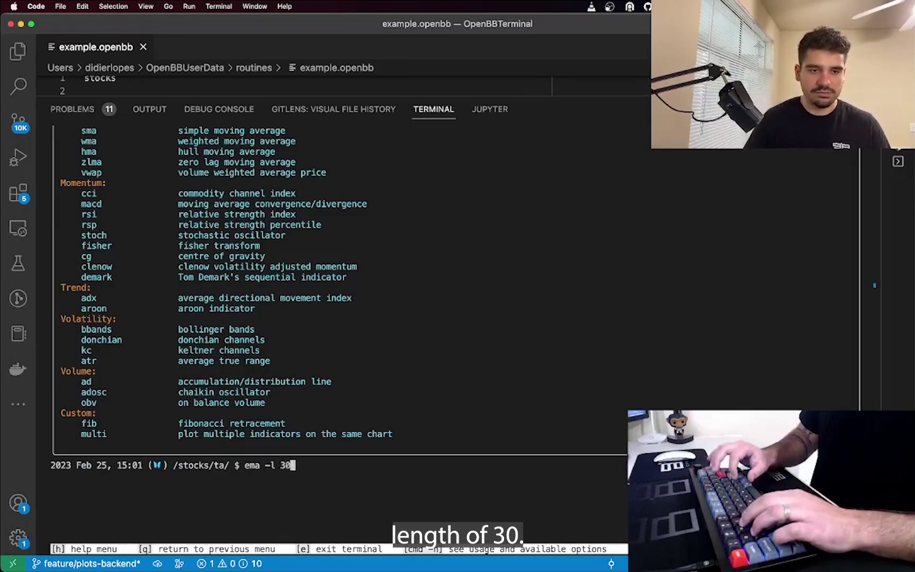
key("Return")
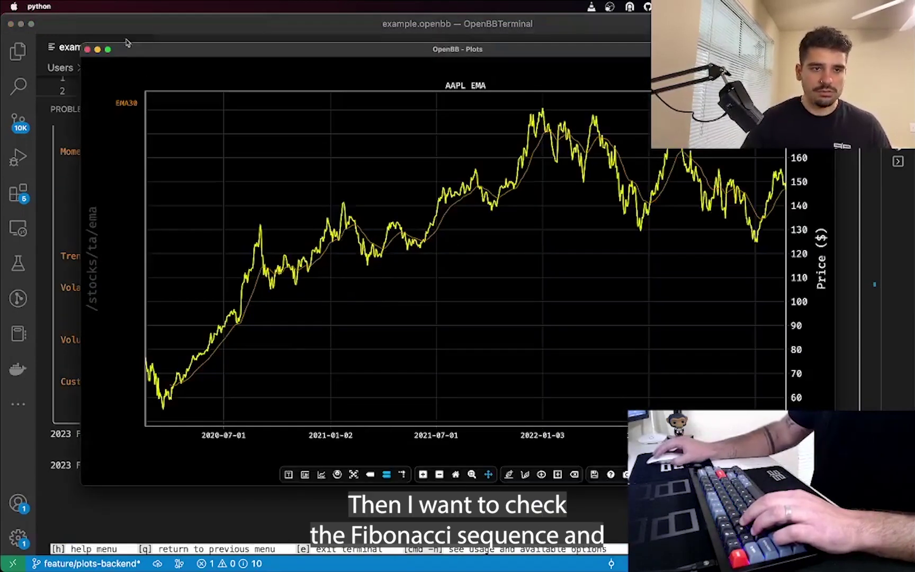
left_click(87, 49)
Run the Fibonacci retracement command fib for the loaded ticker and close its chart.
type("fib")
key("Return")
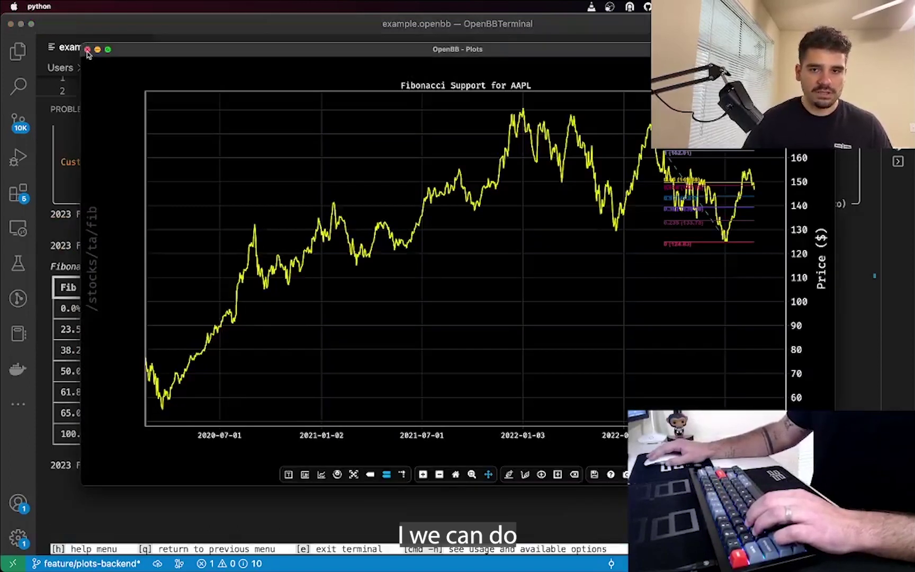
left_click(87, 49)
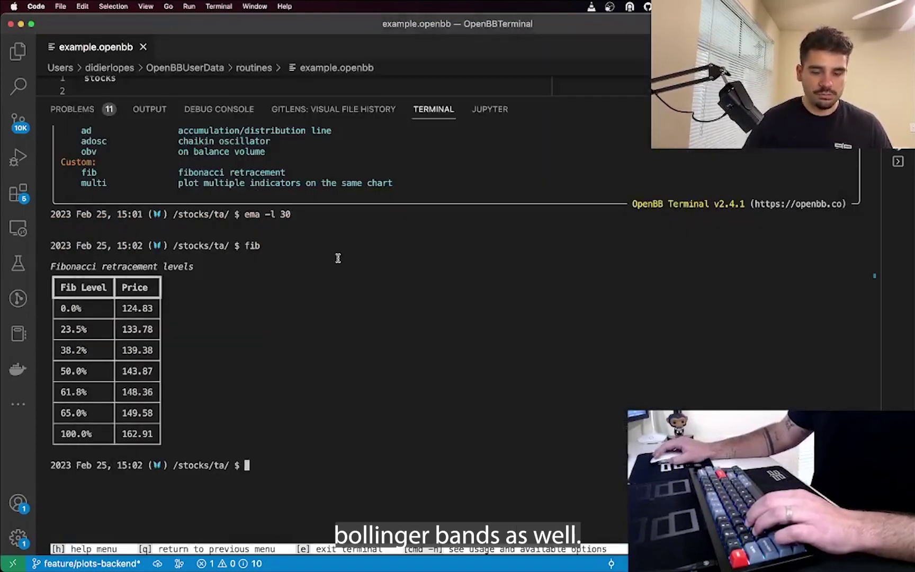
Plot the Bollinger bands with the bbands command, close the chart and return focus to the terminal.
type("bbands")
key("Return")
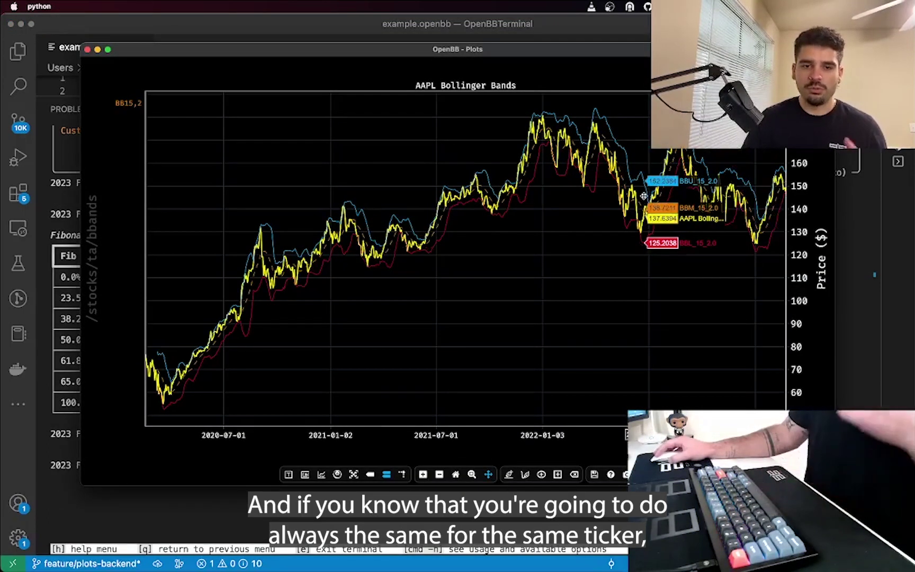
left_click(87, 50)
left_click(441, 300)
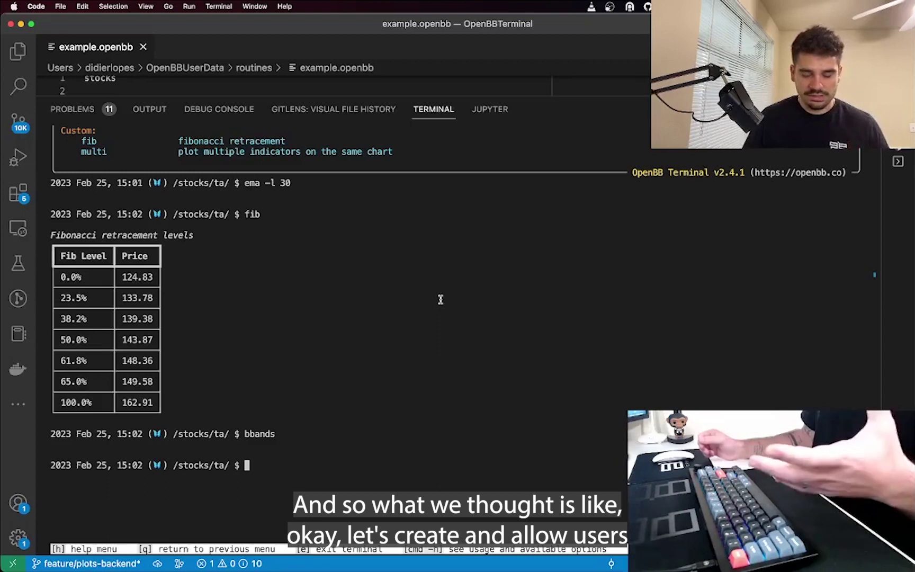
Go back up to the stocks menu and run the chained command ta/ema -l 30/fib/bbands.
type("..")
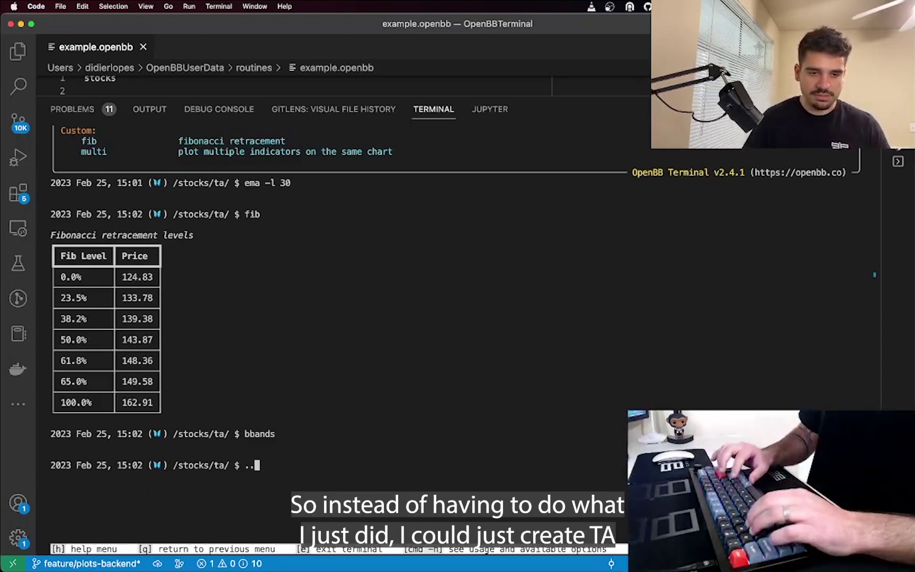
key("Return")
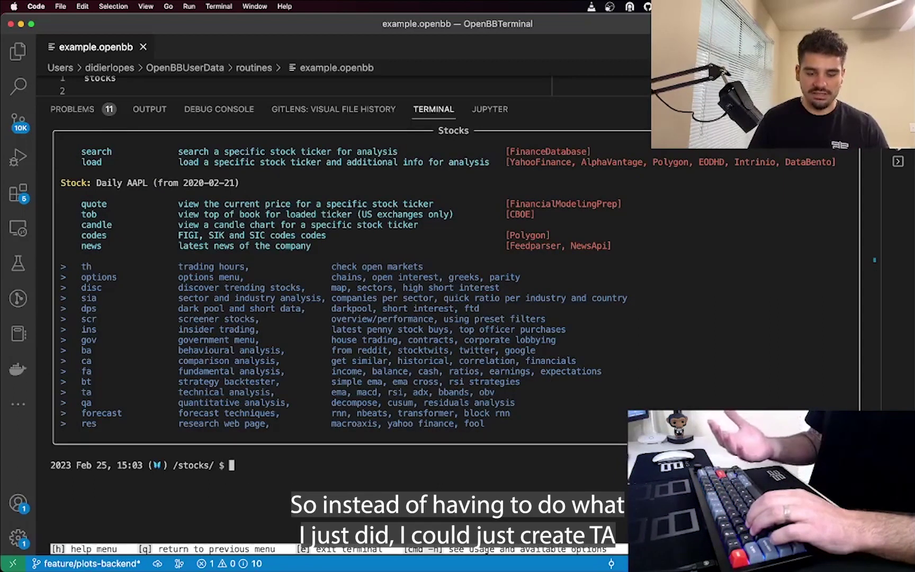
type("ta/")
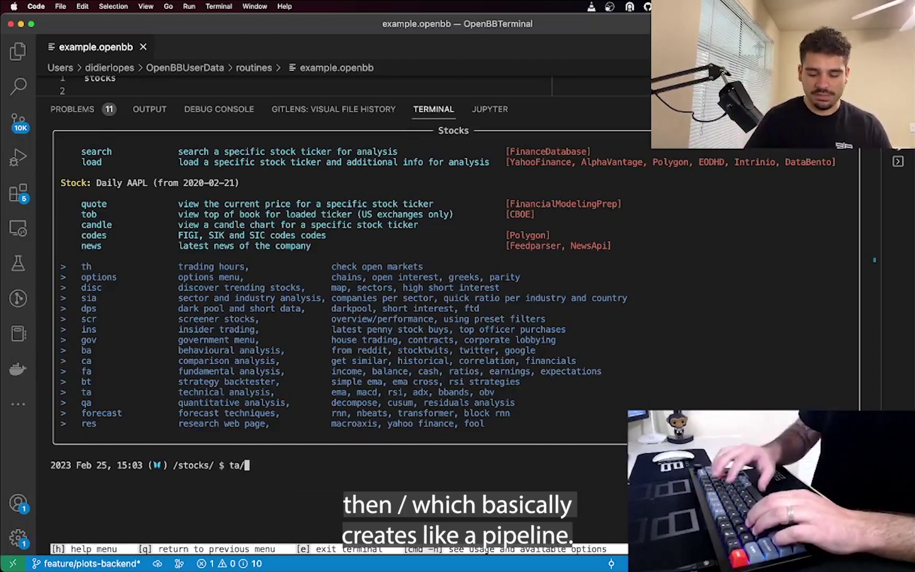
type("ema -l 30/fib/bbands")
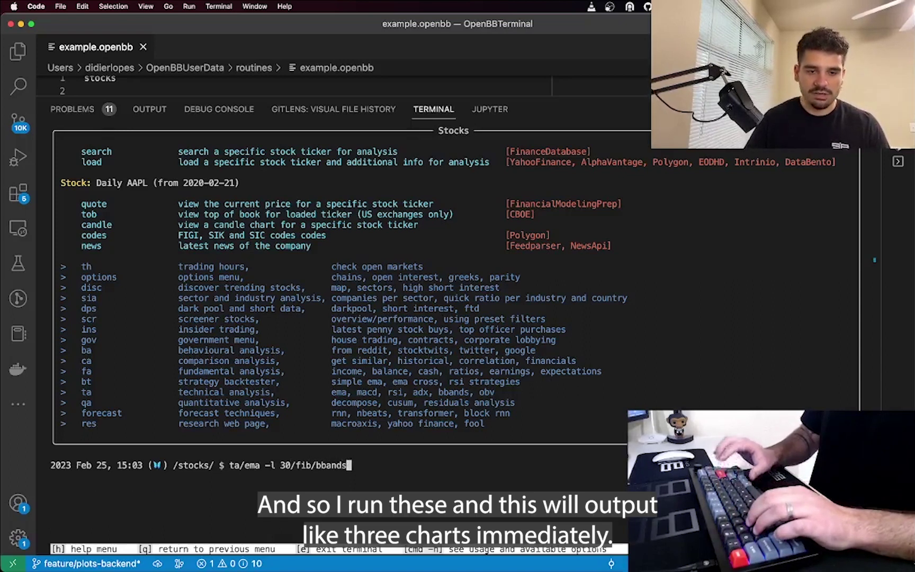
key("Return")
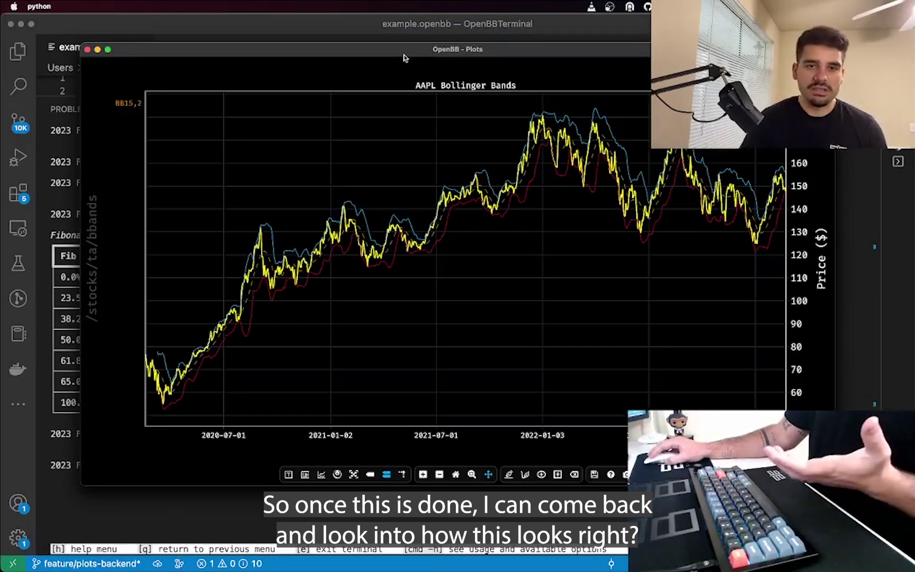
Move the Bollinger bands and Fibonacci chart windows aside to look at all three stacked charts.
left_click_drag(381, 51, 544, 136)
left_click(496, 107)
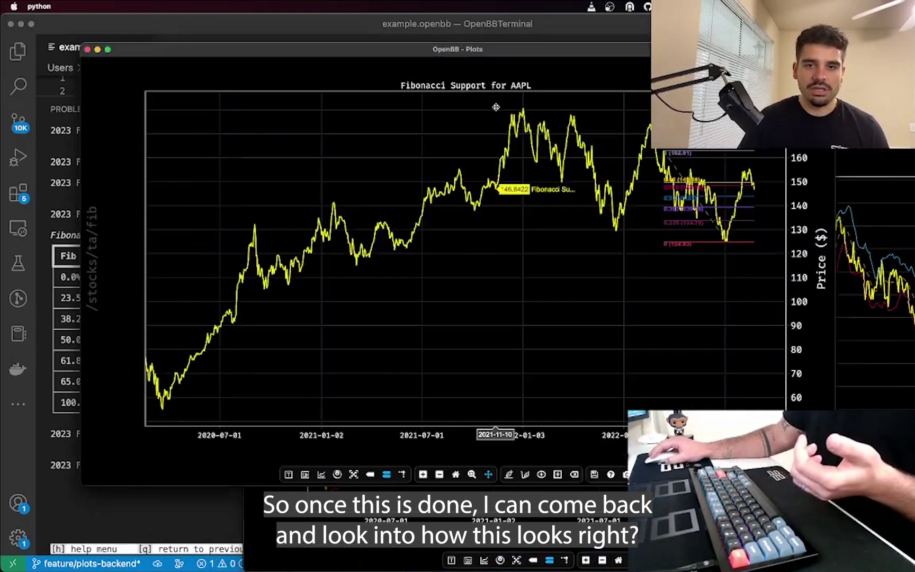
left_click_drag(401, 53, 443, 223)
left_click(372, 106)
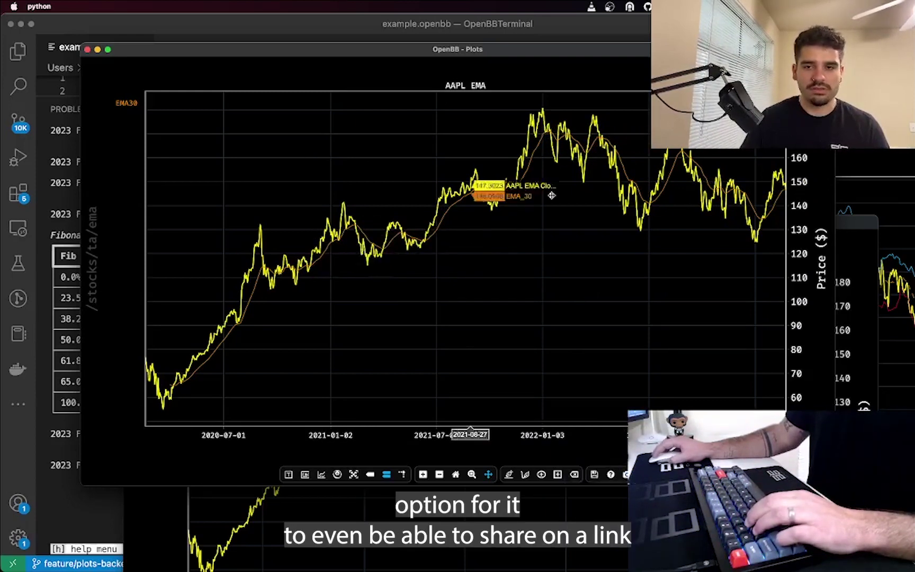
Close the EMA, Fibonacci and Bollinger bands chart windows.
left_click(88, 49)
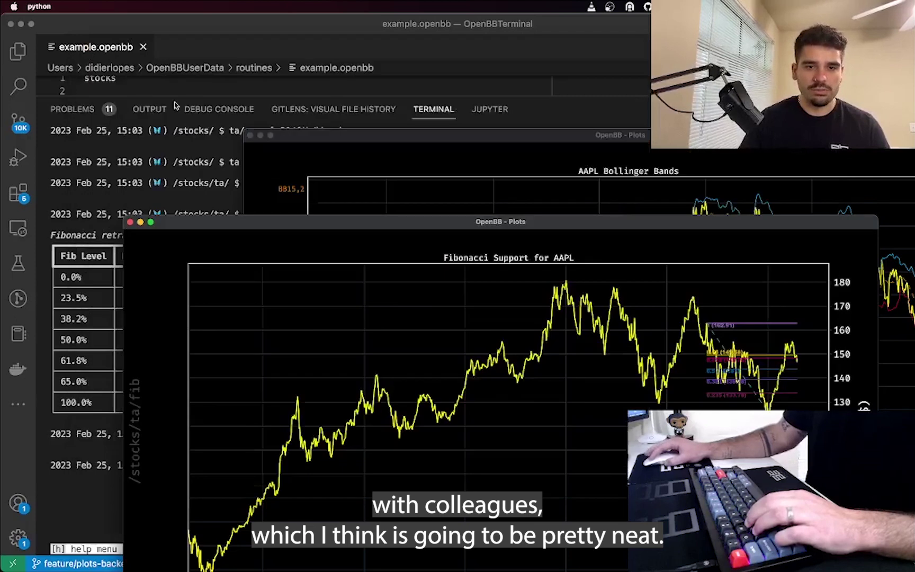
left_click_drag(236, 227, 211, 147)
left_click(106, 143)
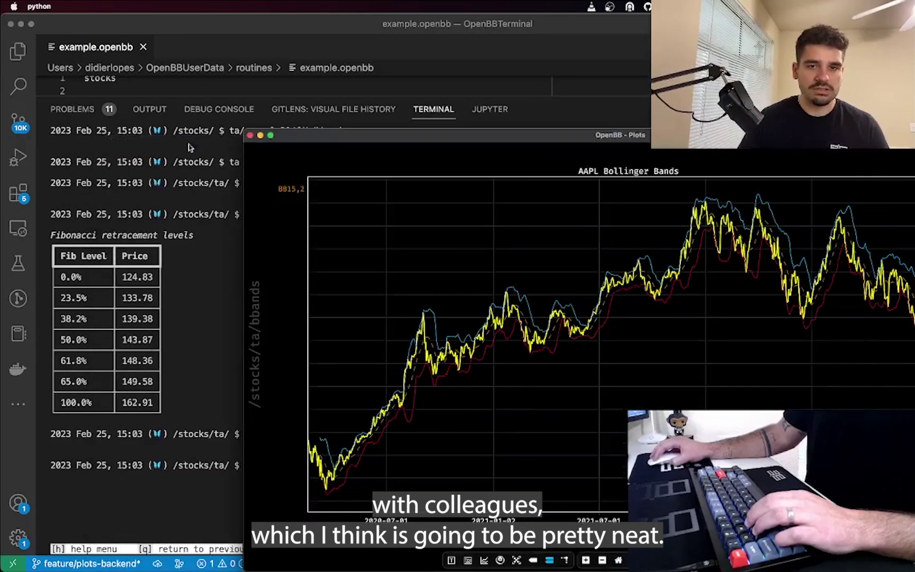
left_click(250, 135)
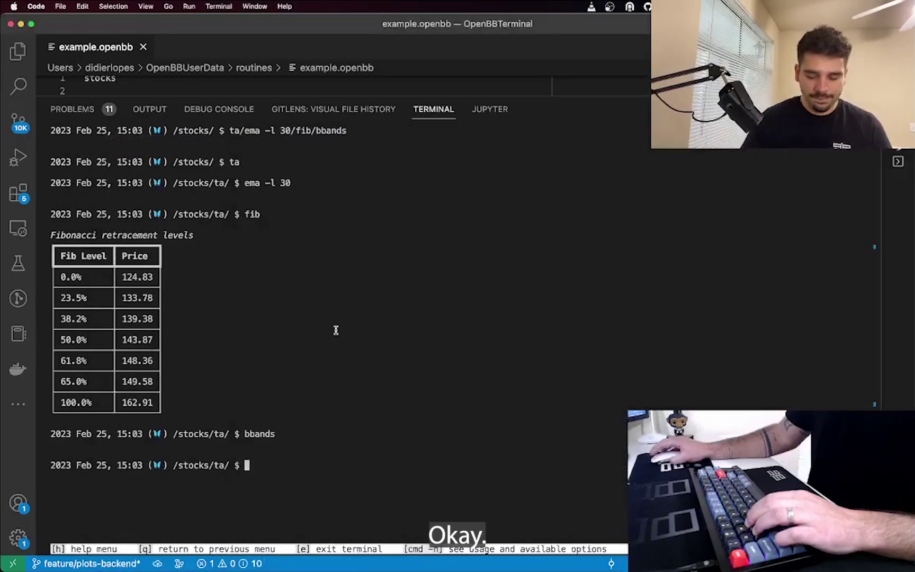
Quit the technical analysis and stocks menus to return to the main menu.
type("q")
key("Return")
type("q")
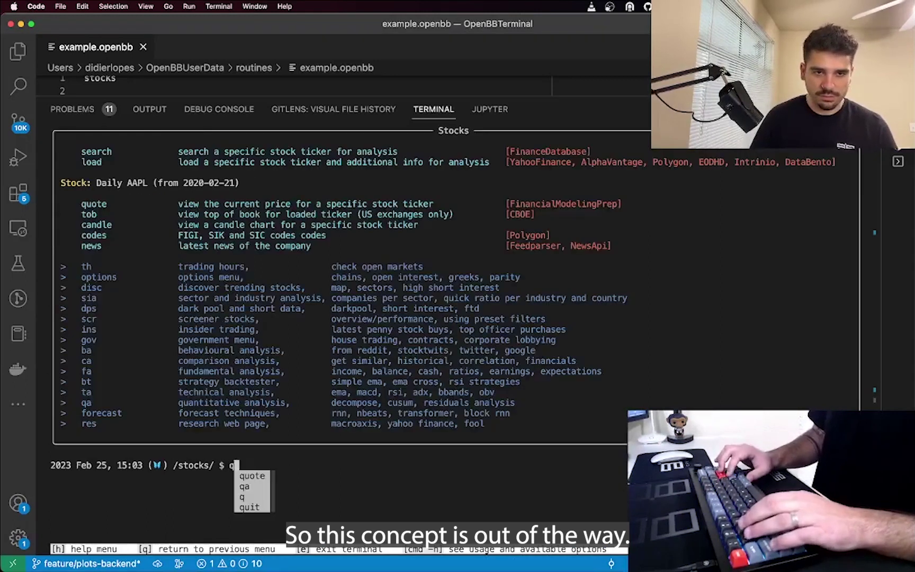
key("Return")
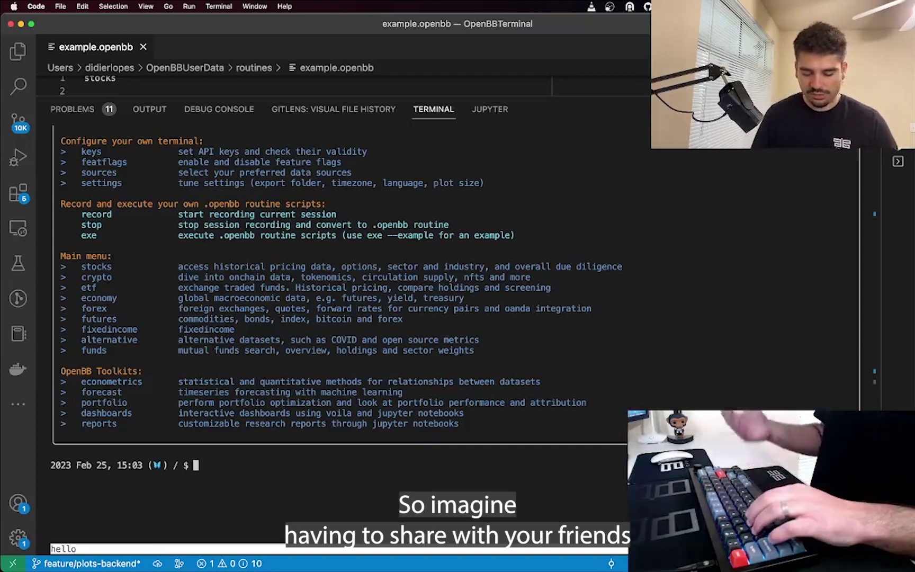
Run the chained command stocks/load aapl/fa/pt to plot Apple's price targets, and close the chart.
type("stocks")
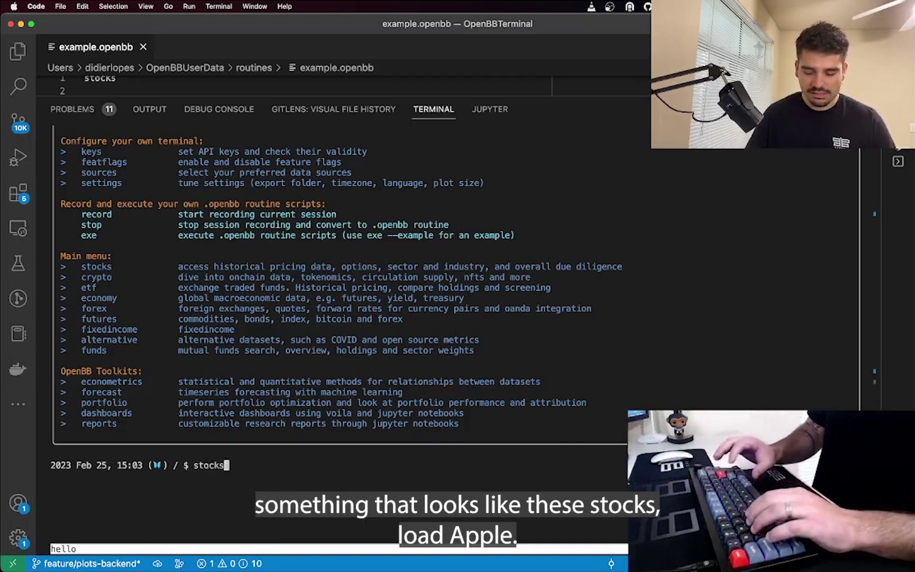
type("/load aapl/fa/")
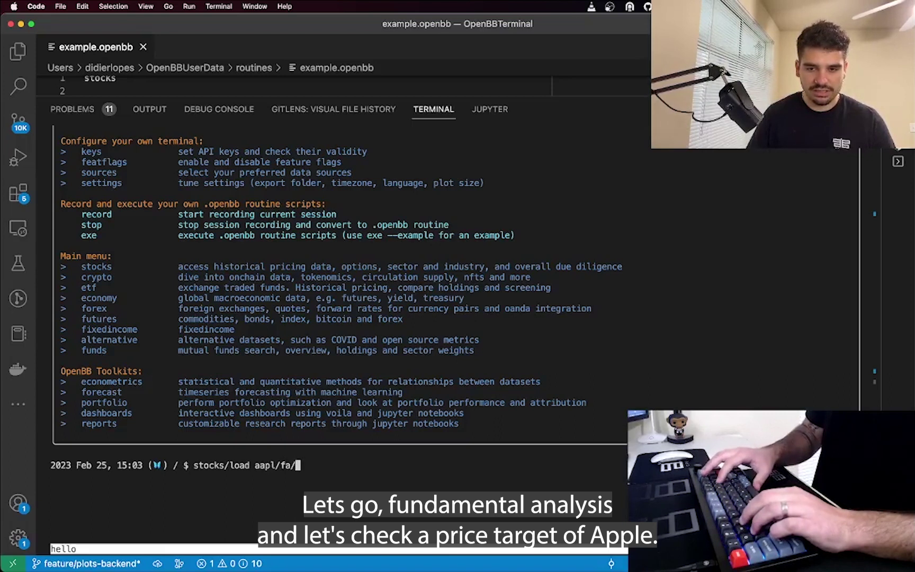
type("pt")
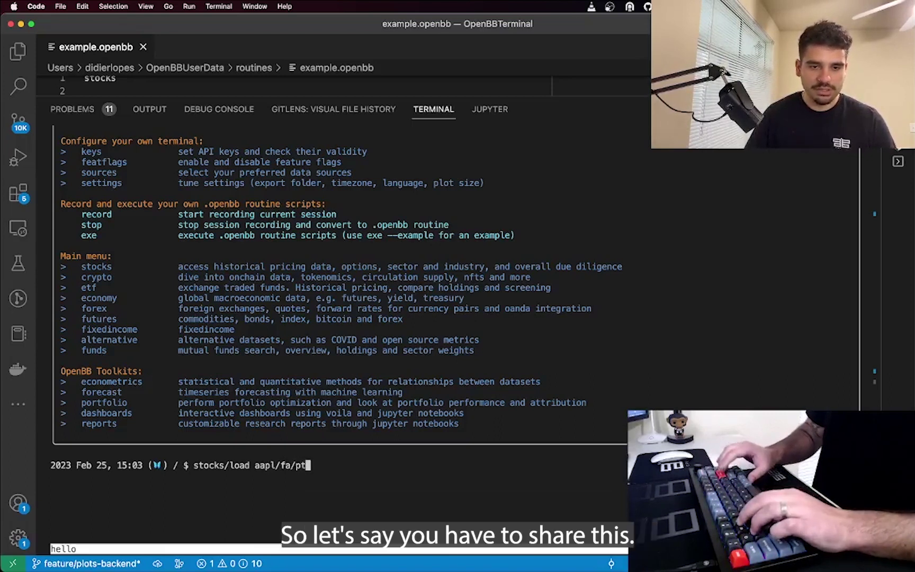
key("Return")
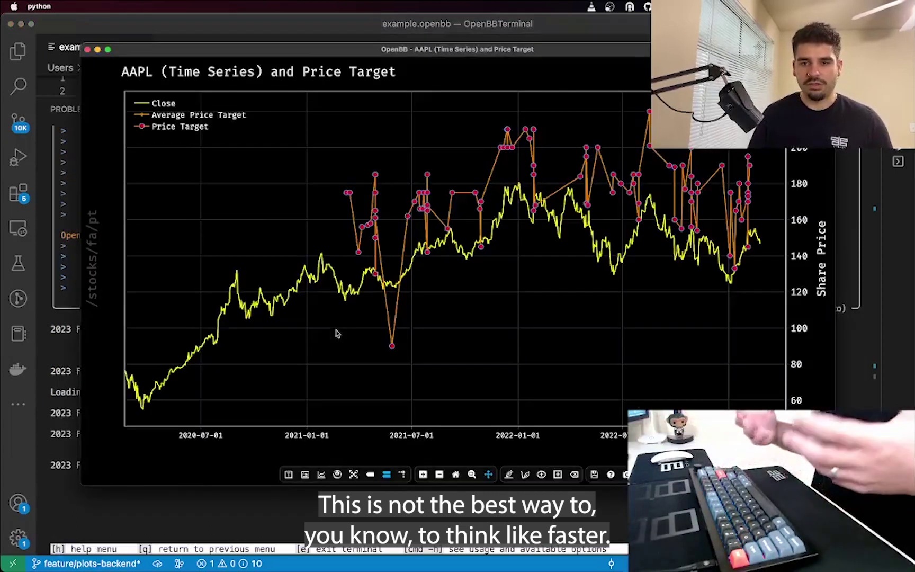
left_click(87, 49)
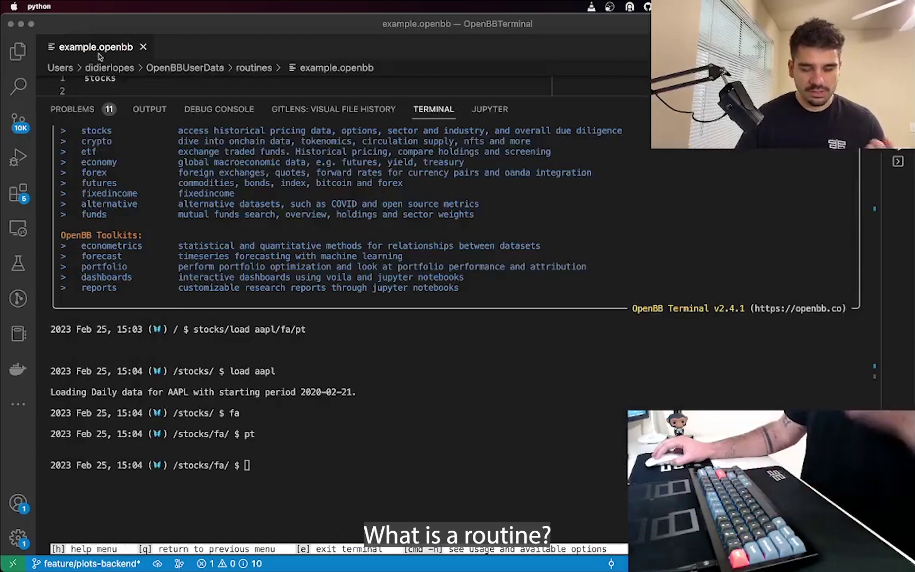
Highlight the executed command stocks/load aapl/fa/pt in the terminal output, and clear the highlight.
left_click(447, 297)
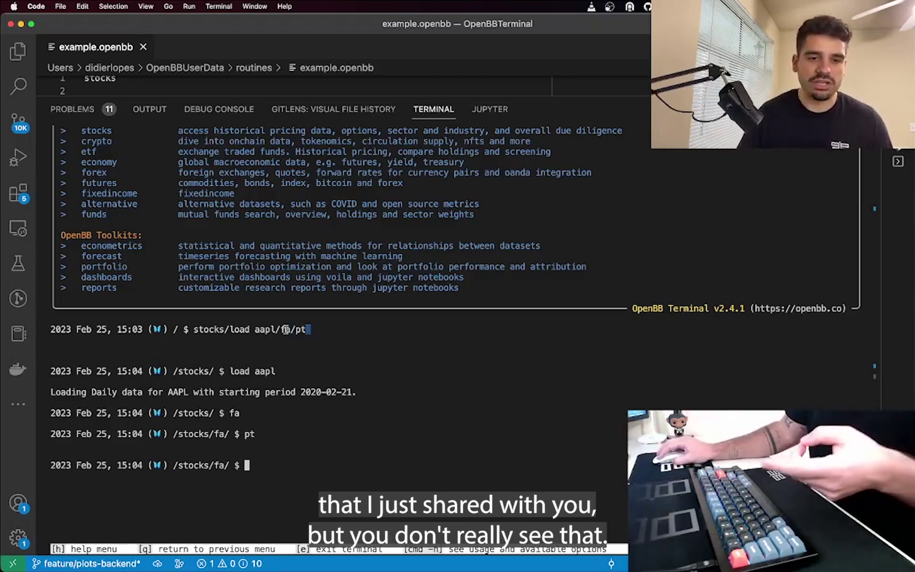
left_click_drag(285, 330, 189, 331)
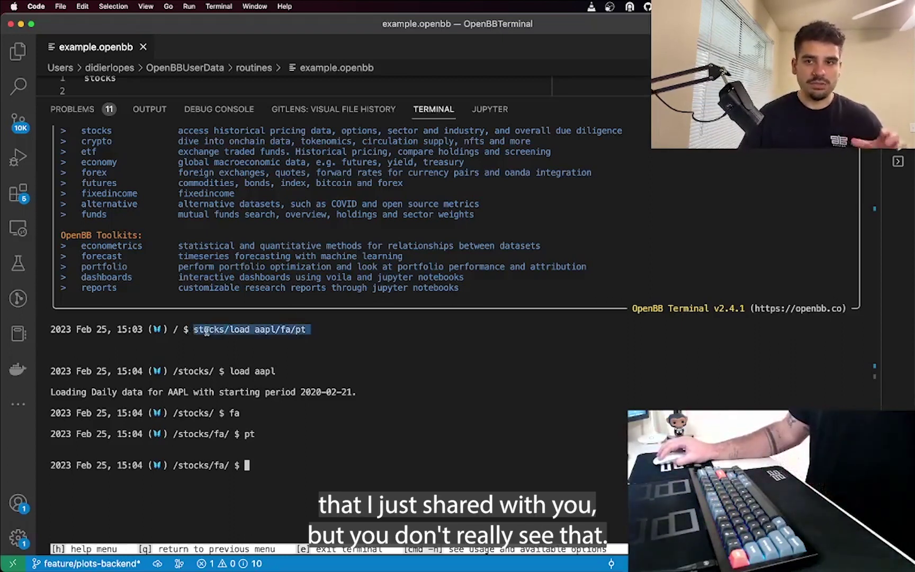
left_click(360, 378)
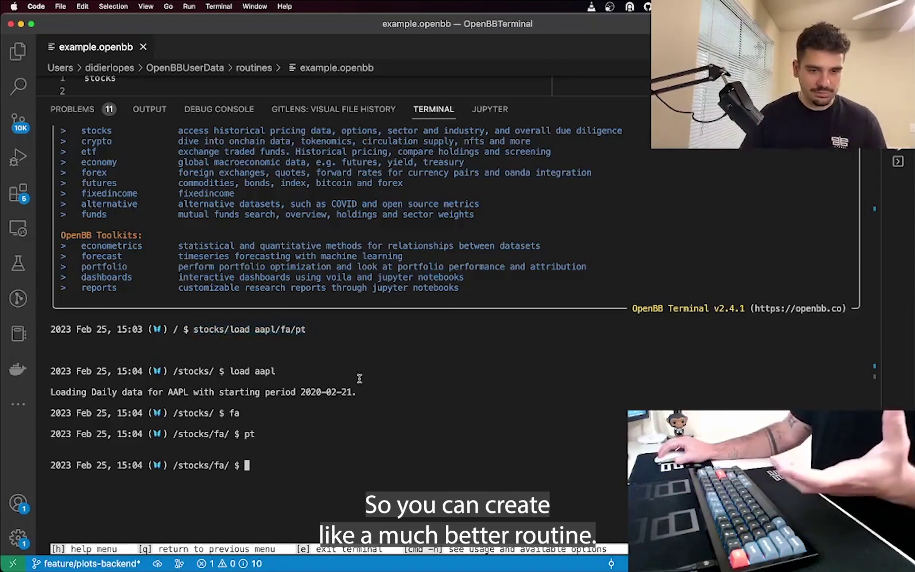
Return to the home menu and execute the example.openbb routine, shifting its chart window to view the whole plot.
type("/")
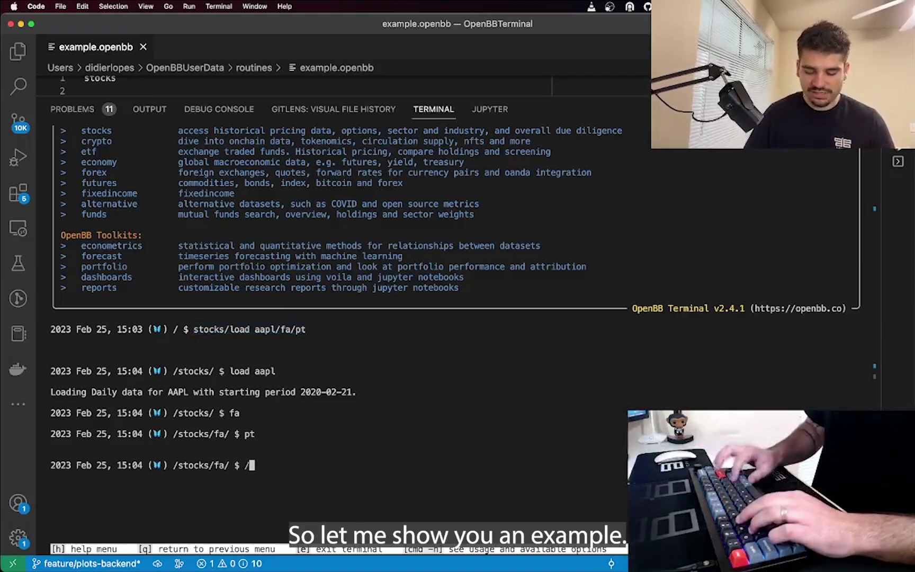
key("Return")
type("exe")
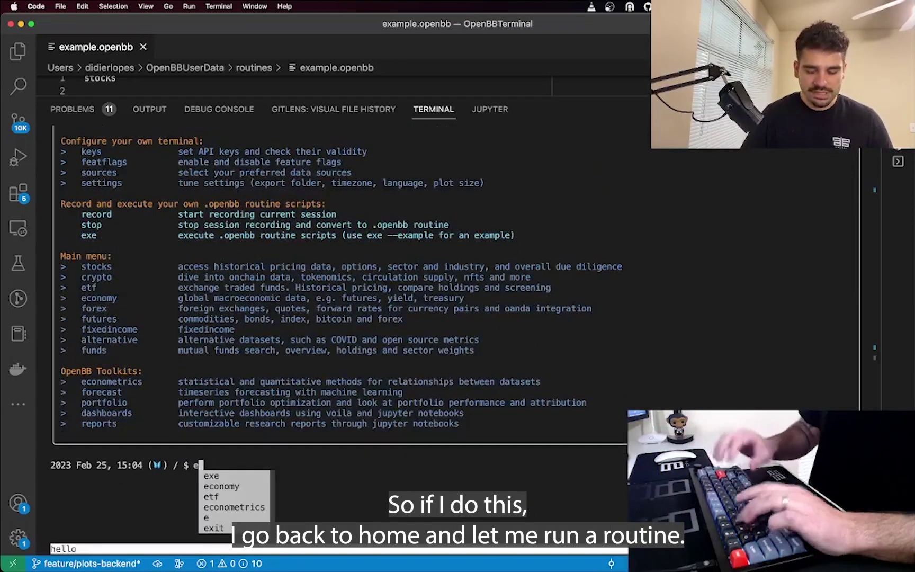
key("Tab")
key("Tab")
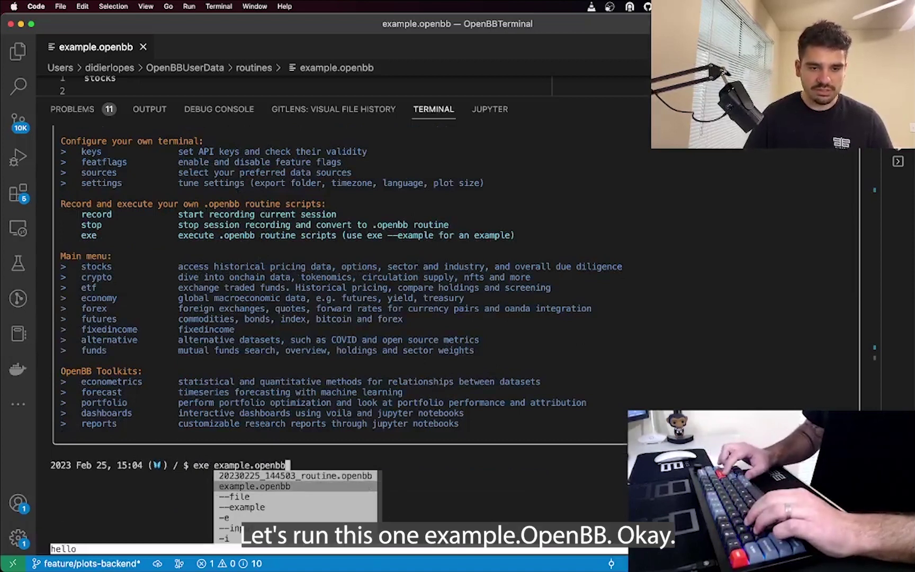
key("Return")
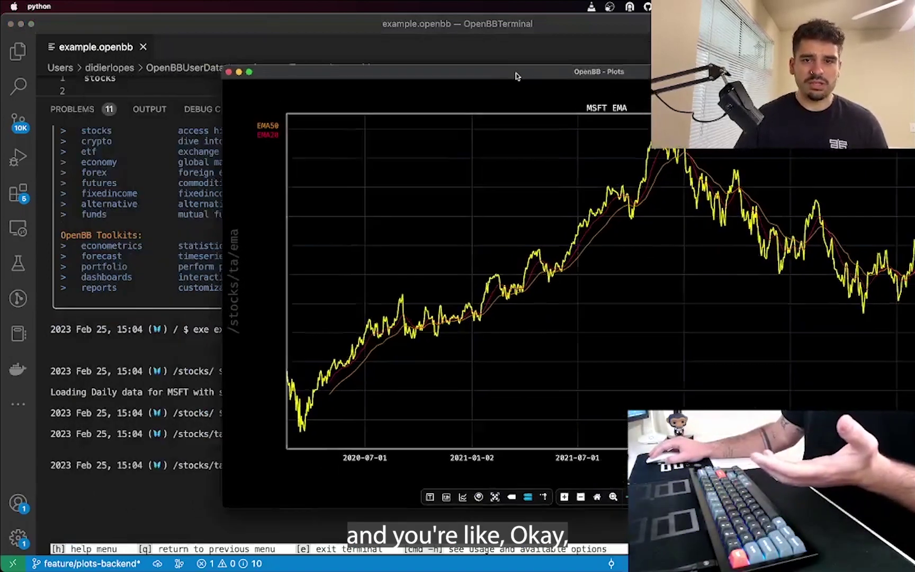
left_click_drag(517, 75, 413, 77)
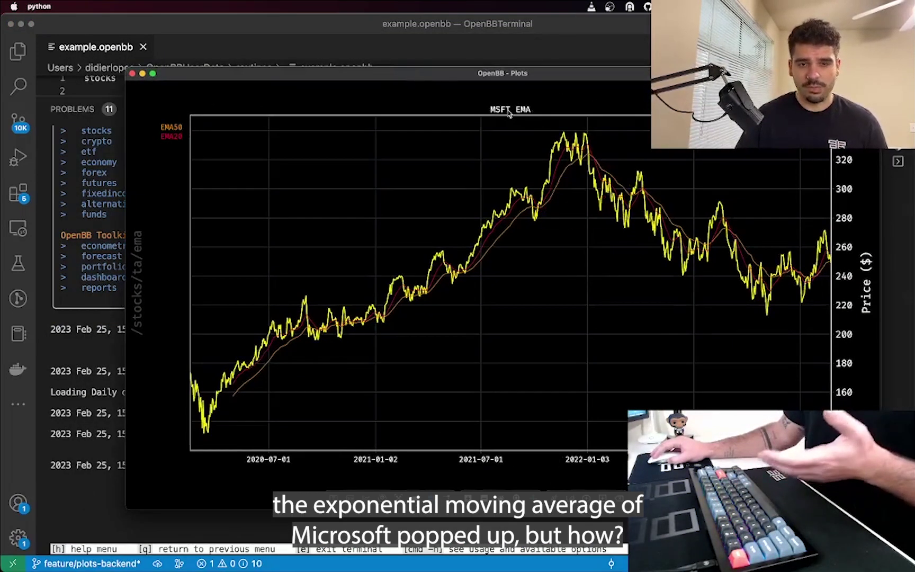
Close the MSFT EMA chart and enlarge the editor area until all lines of example.openbb are visible.
left_click(132, 73)
left_click_drag(231, 97, 231, 237)
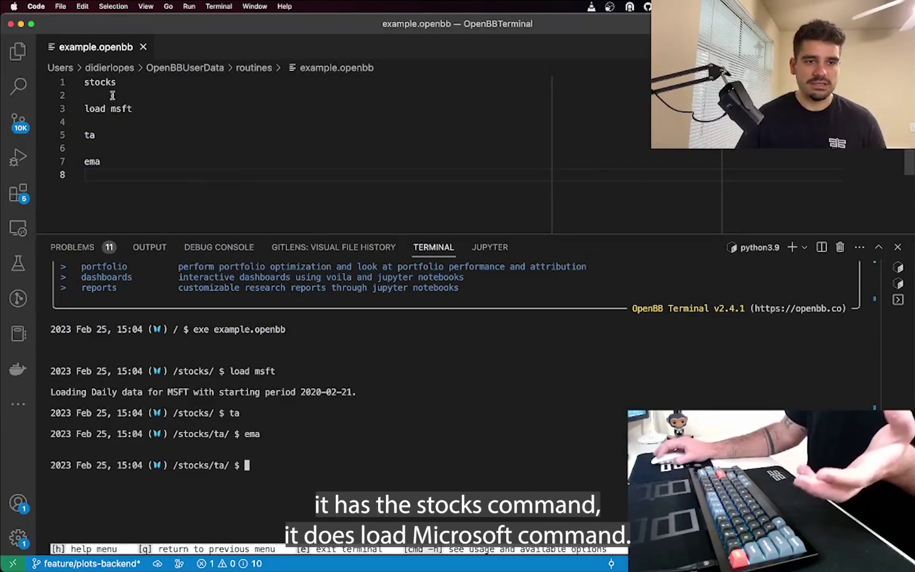
Highlight the routine's stocks, load msft, ta and ema commands one after another in example.openbb.
double_click(103, 82)
left_click(137, 108)
left_click_drag(138, 107, 56, 105)
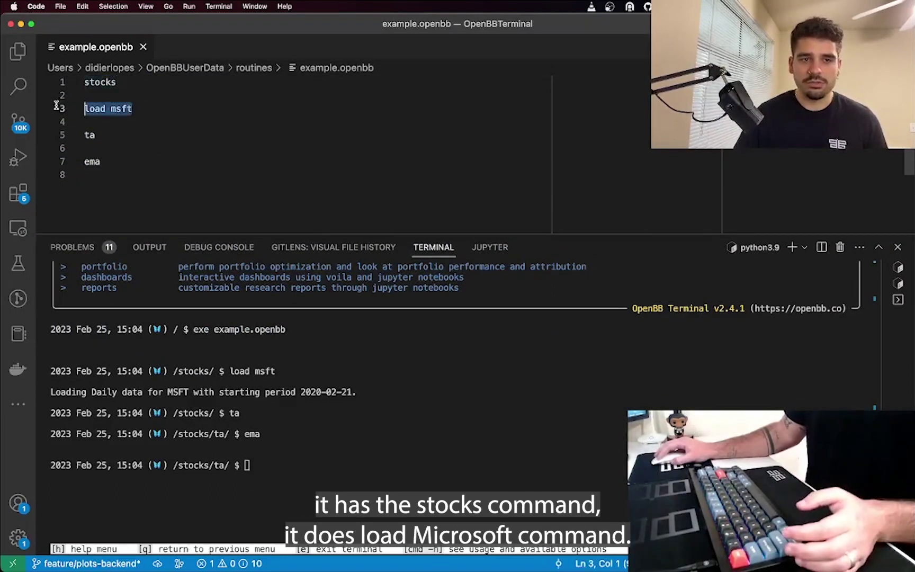
double_click(90, 135)
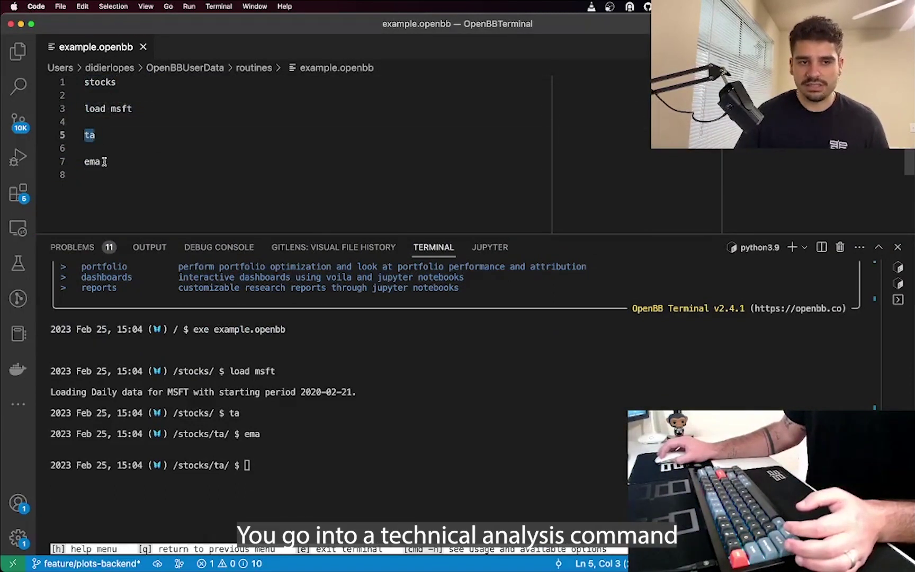
double_click(100, 161)
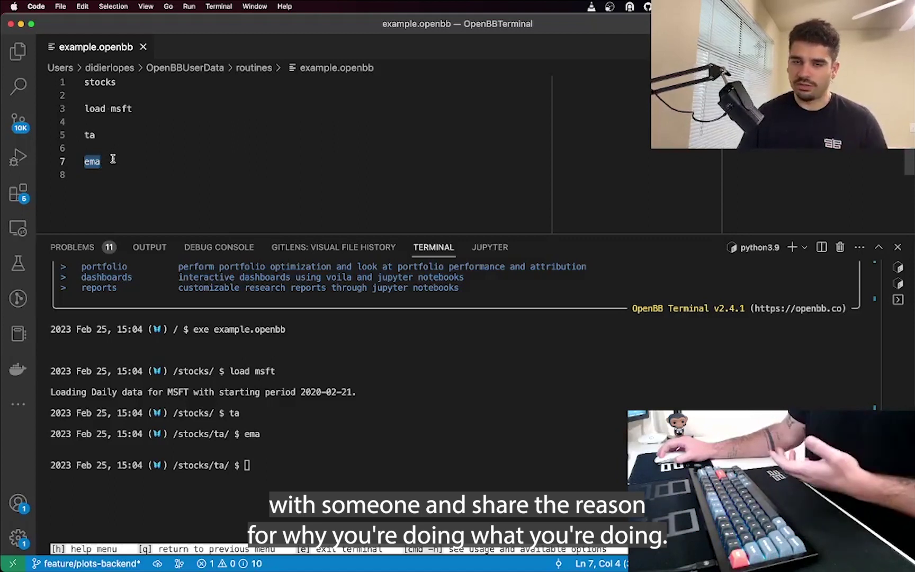
Add the comment "# dive into stocks" on a new line above the stocks command.
left_click(111, 108)
left_click(85, 83)
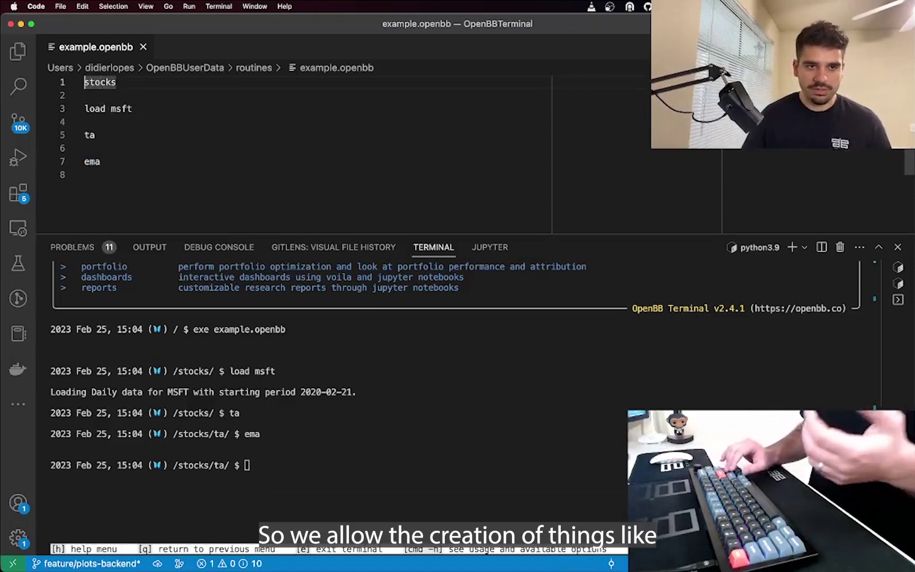
key("Return")
key("Up")
type("#")
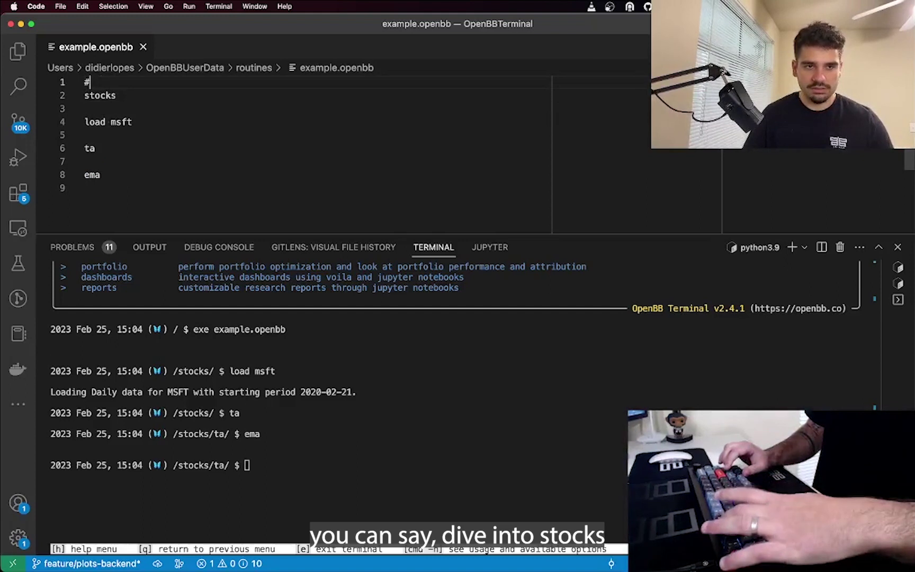
type(" dive i")
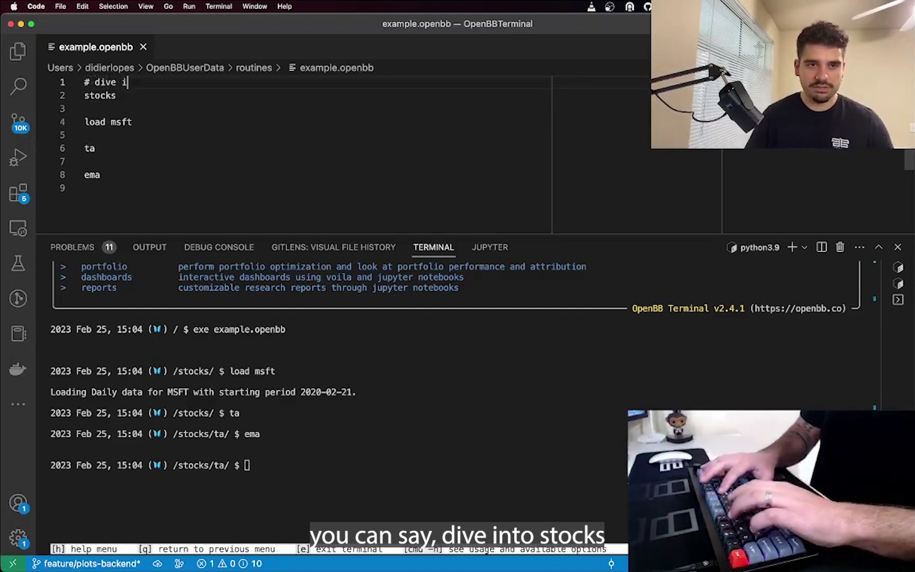
type("nto stocks")
Add the comment "# I want to look into msft" on a new line directly above load msft.
left_click(89, 121)
left_click(93, 110)
key("Return")
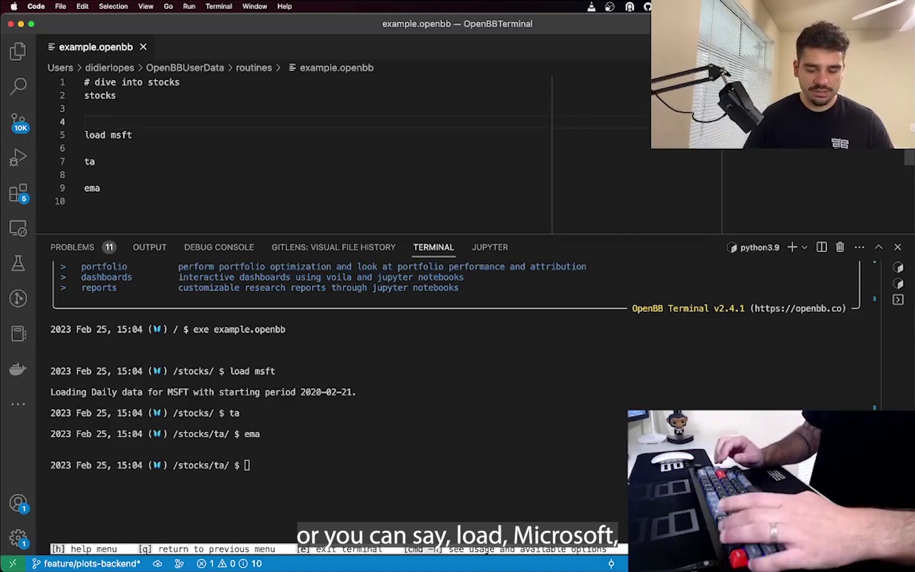
type("# I want to")
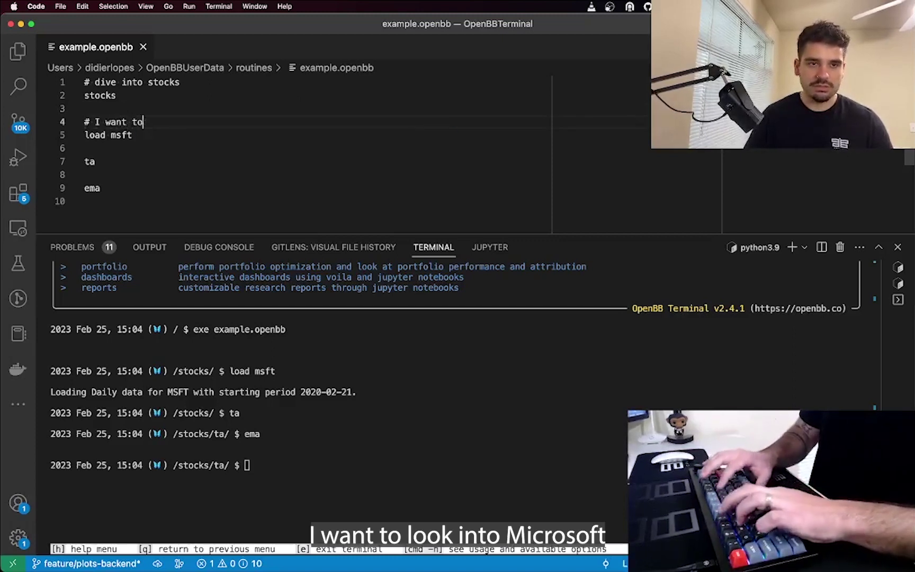
type(" look into msft")
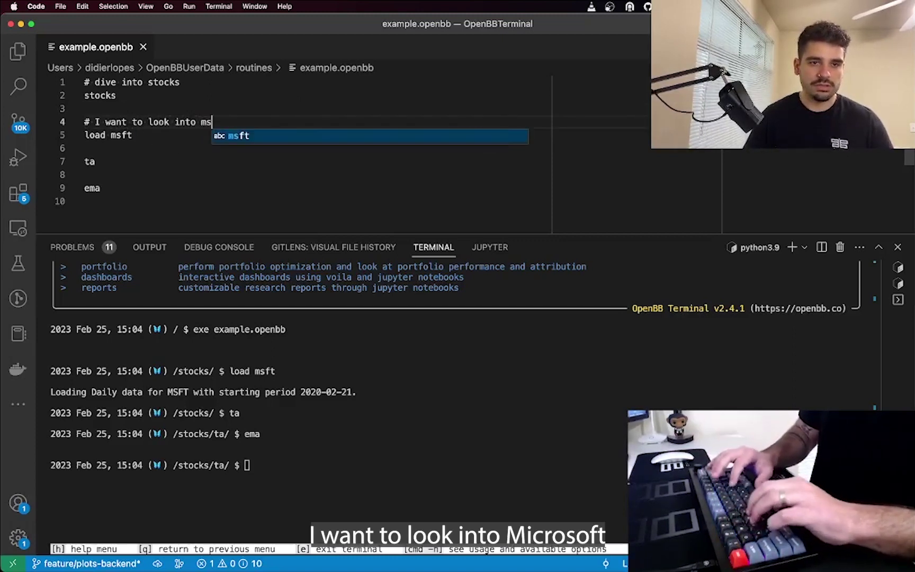
Add the comment "# interested in EMA" on a new line directly above the ema command.
left_click(98, 174)
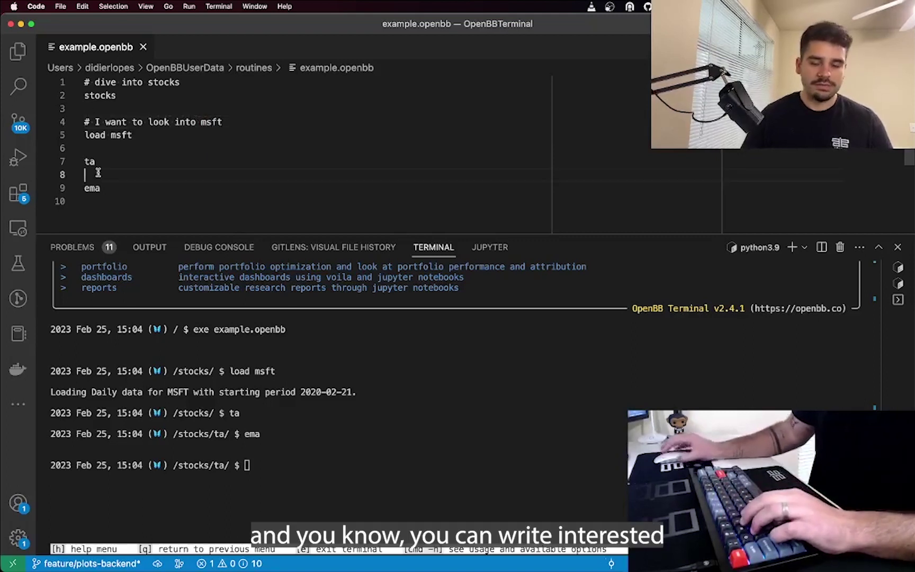
key("Return")
type("# in")
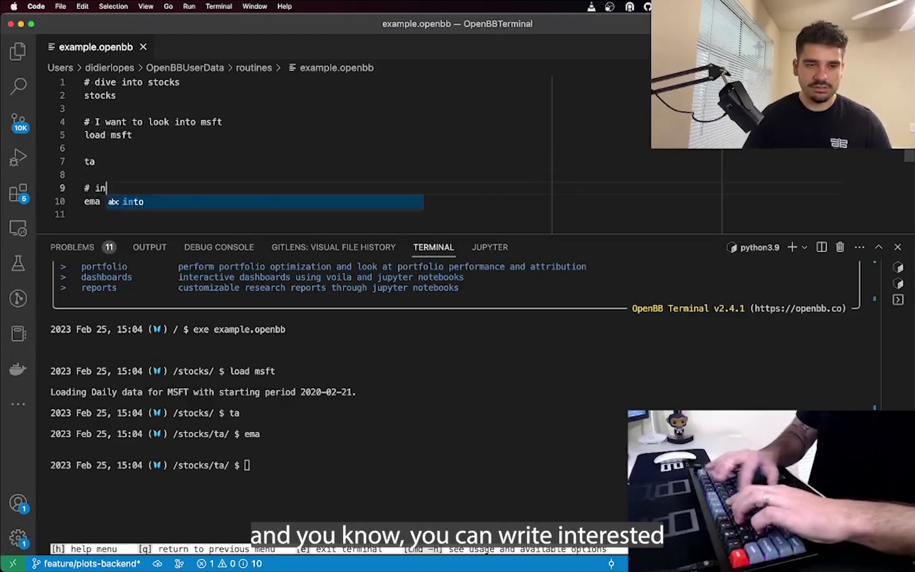
type("terested in EMA")
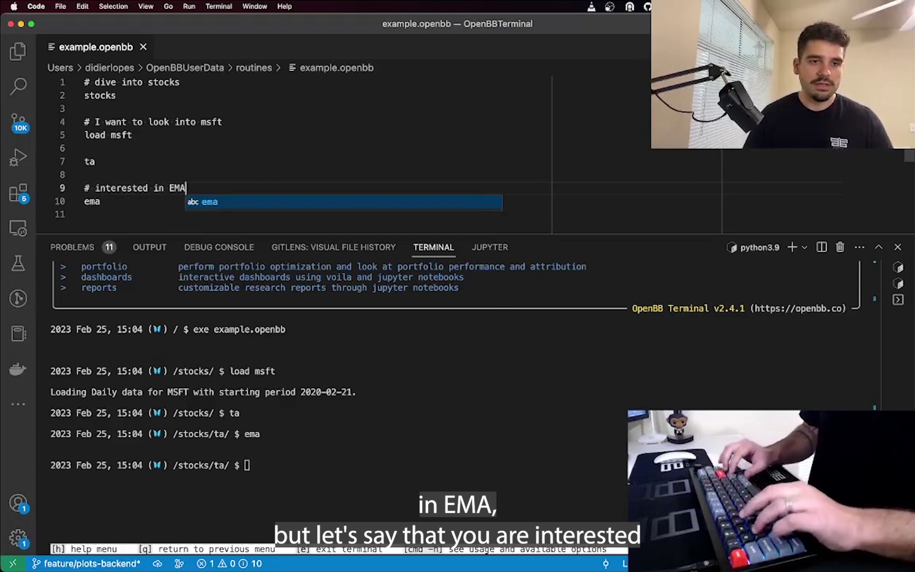
Append the comment "# also interested in fib" and a fib command below ema, separated by a blank line.
left_click(101, 161)
left_click(158, 202)
scroll(160, 194, "down", 3)
scroll(160, 190, "up", 3)
scroll(159, 190, "down", 2)
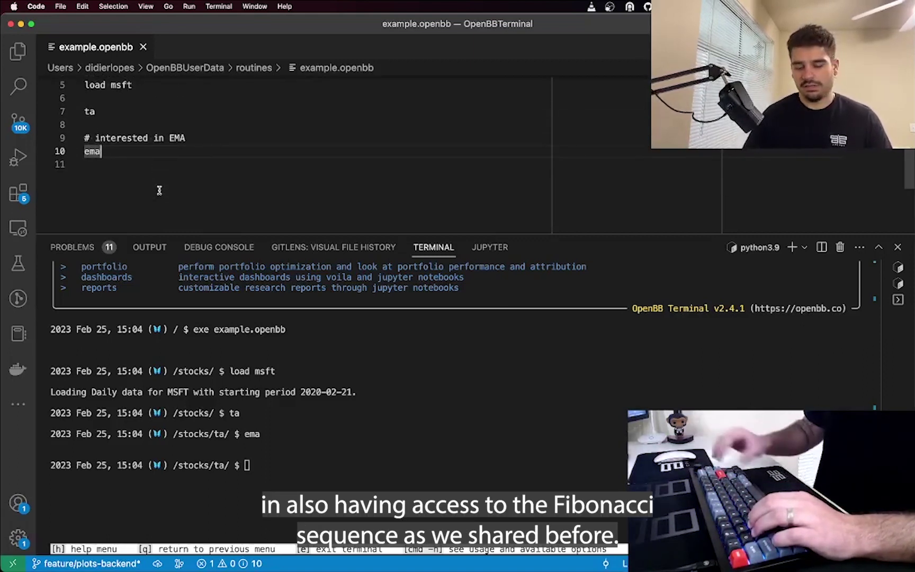
key("Return")
key("Return")
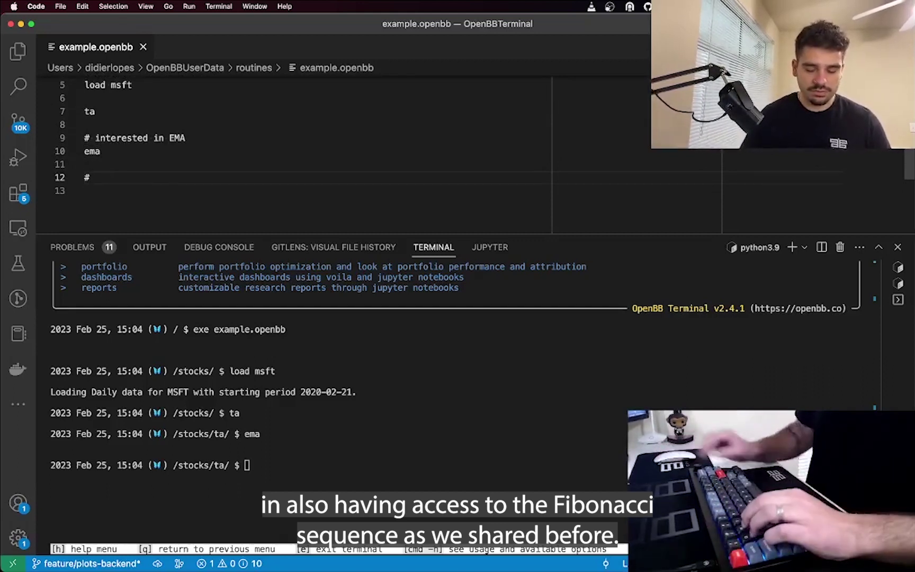
type("nterested in fib")
key("Return")
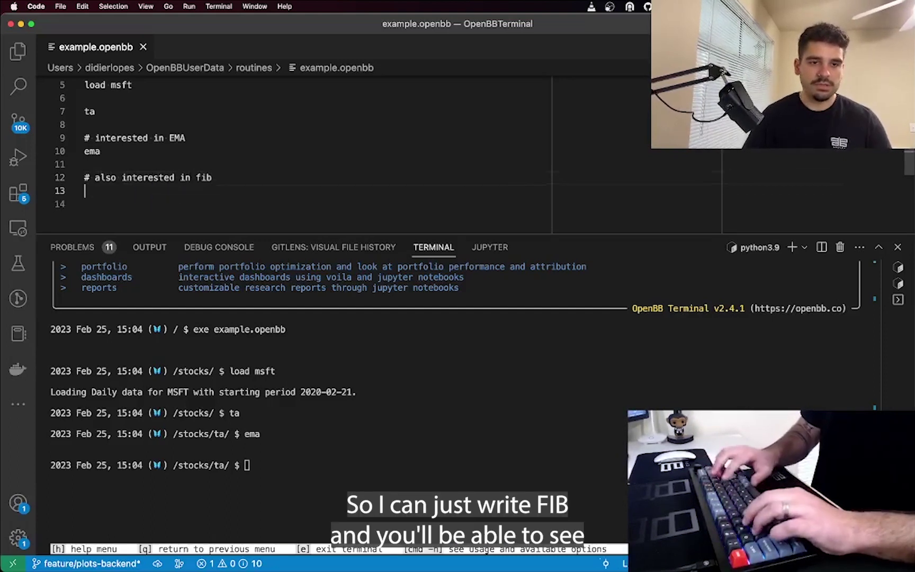
type("fib")
left_click(181, 170)
left_click(219, 190)
Return to the terminal's home menu and execute the example.openbb routine with exe.
left_click(424, 360)
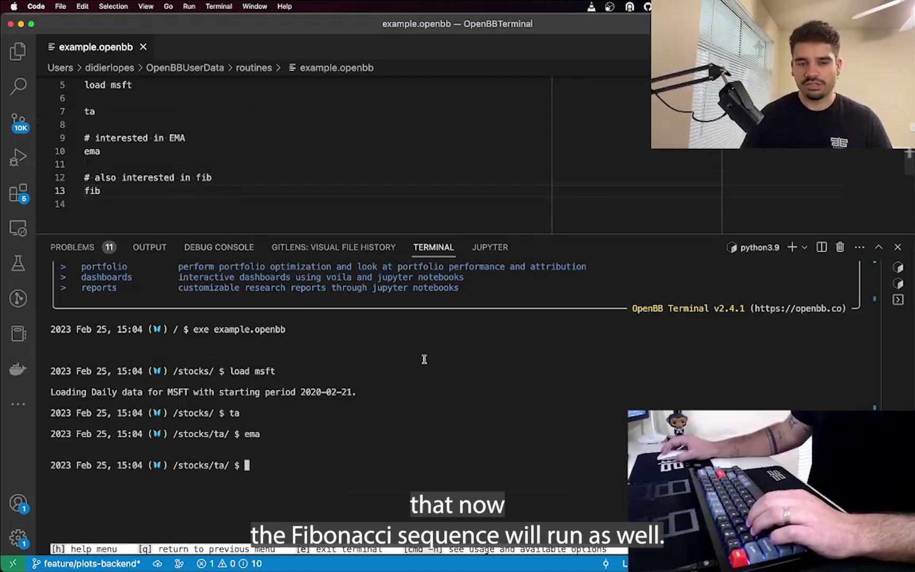
type("/")
key("Return")
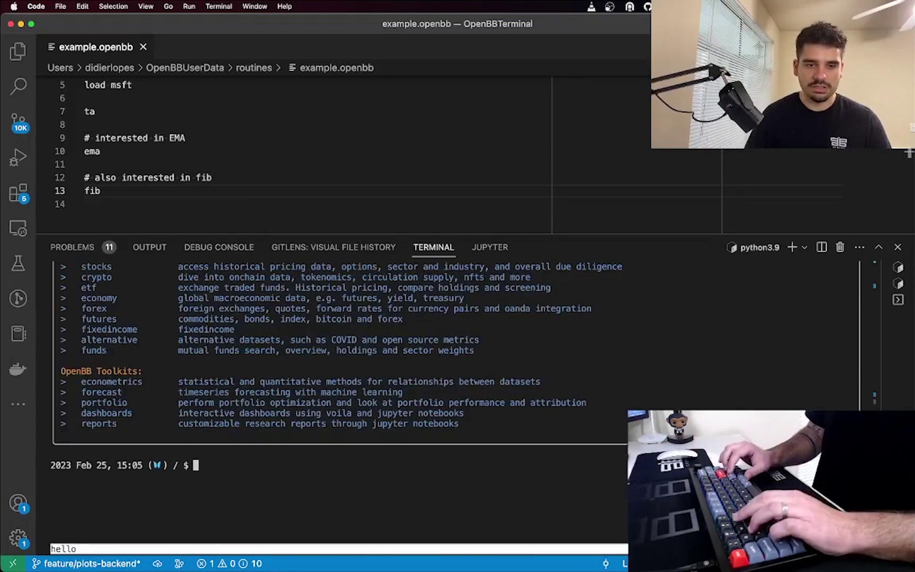
type("exe")
key("Tab")
key("Tab")
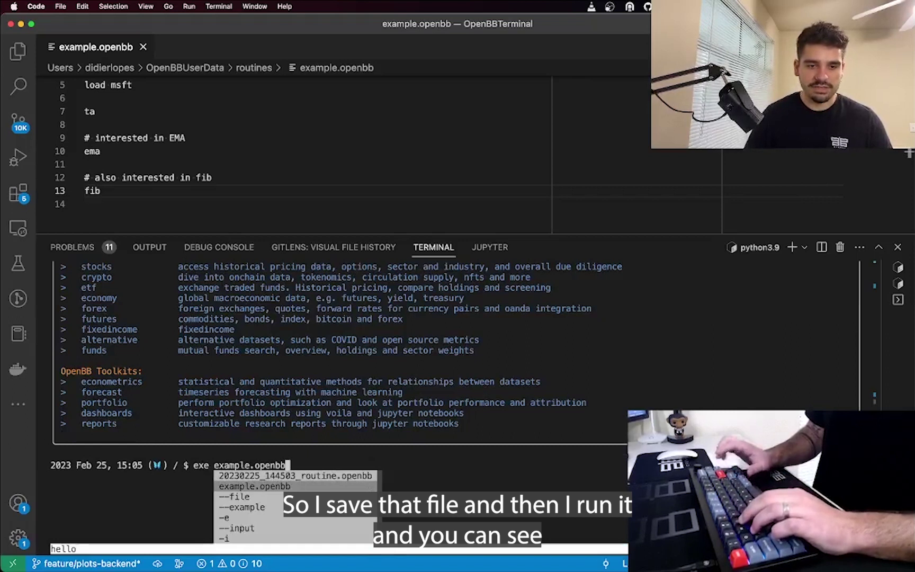
key("Return")
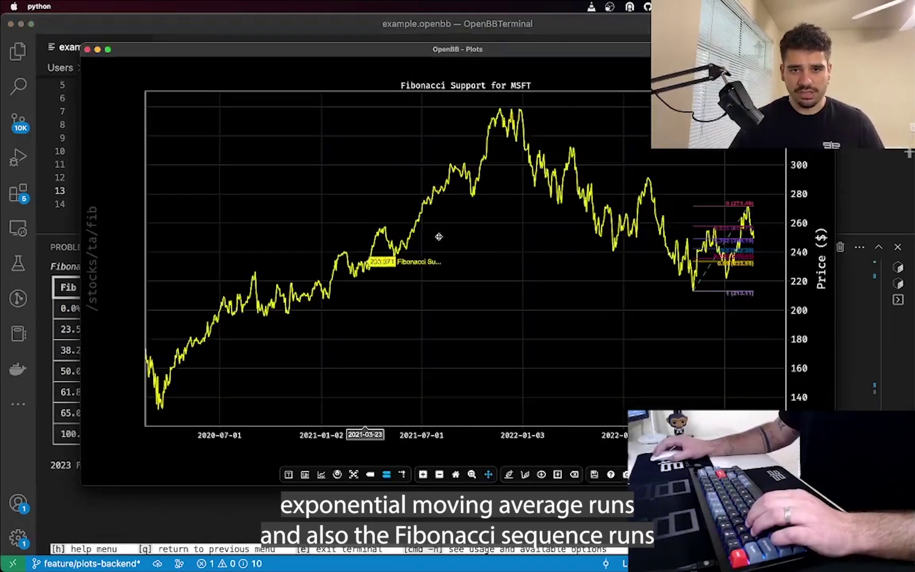
Move the Fibonacci chart aside to reveal the MSFT EMA chart, and close both chart windows.
left_click_drag(401, 55, 534, 109)
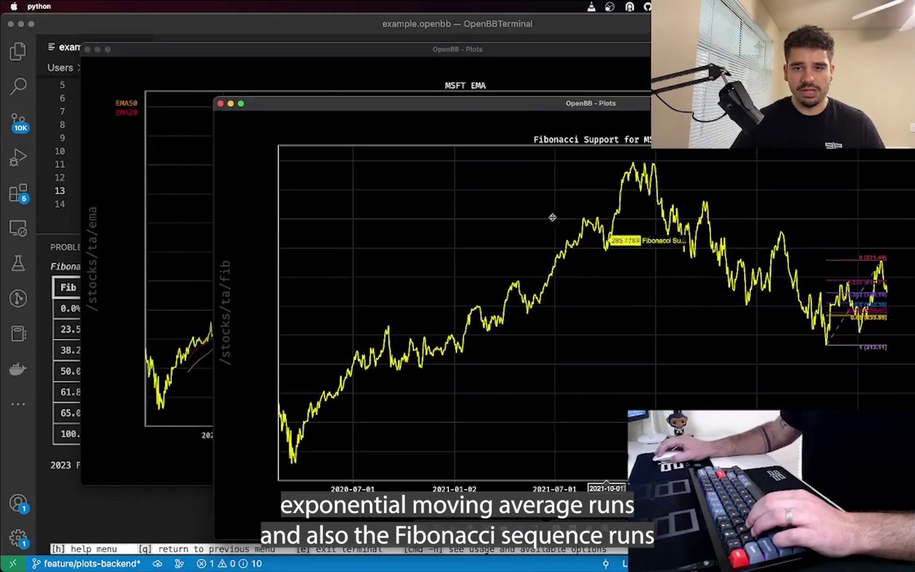
left_click(88, 49)
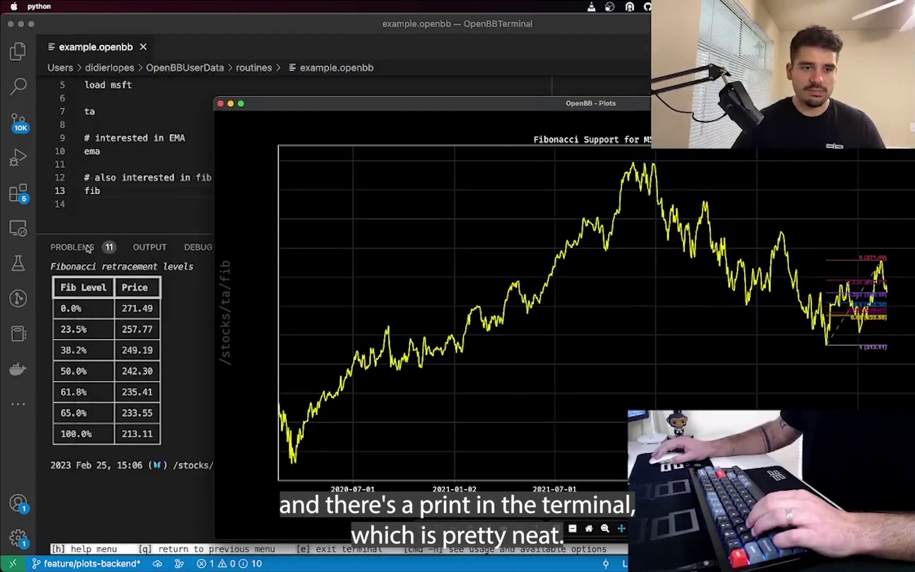
left_click(220, 104)
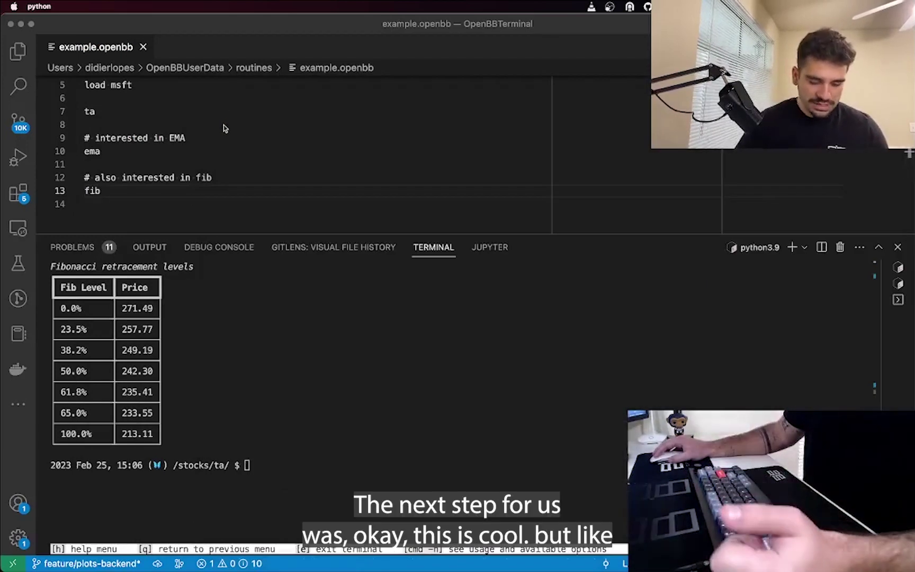
Replace msft with X in the comment above the routine's load command.
left_click(269, 186)
scroll(268, 182, "up", 2)
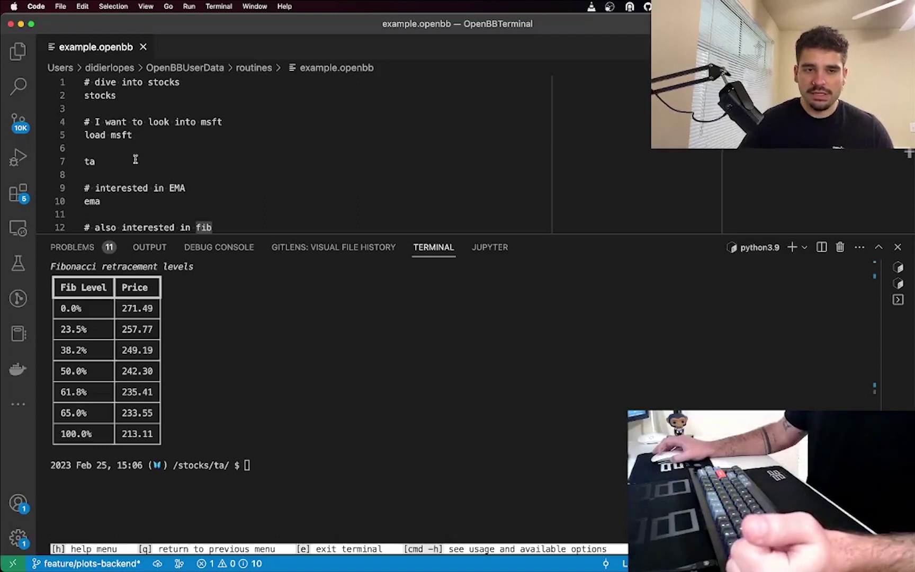
scroll(135, 159, "down", 1)
double_click(124, 115)
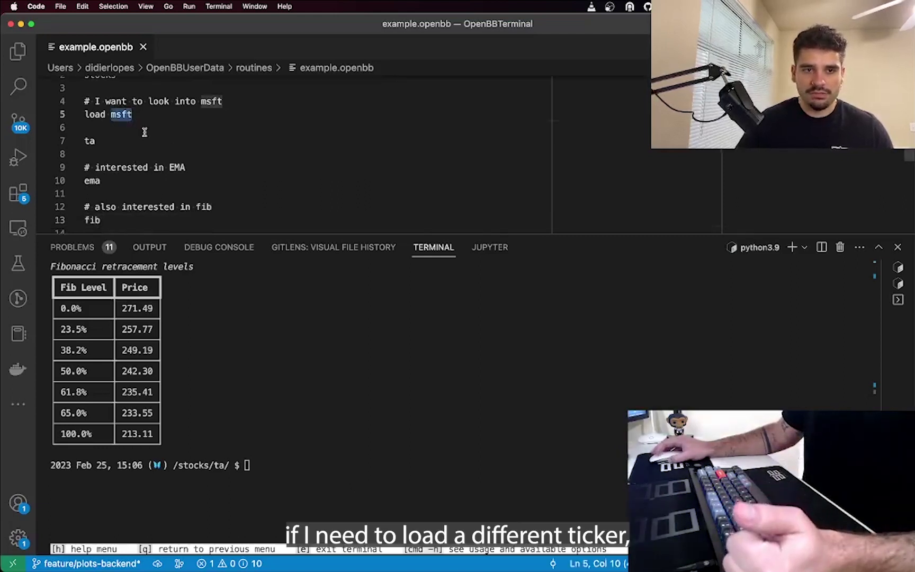
scroll(144, 132, "up", 1)
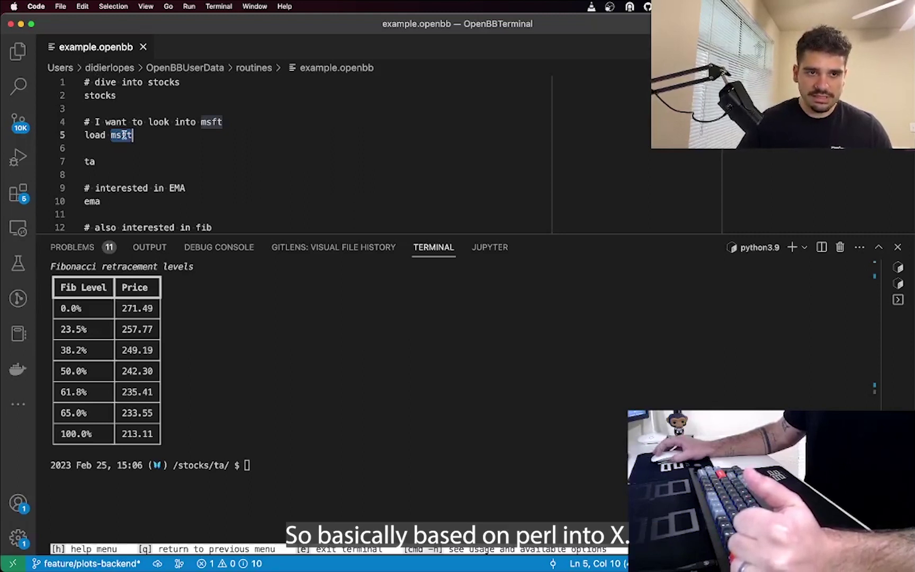
double_click(215, 122)
key("BackSpace")
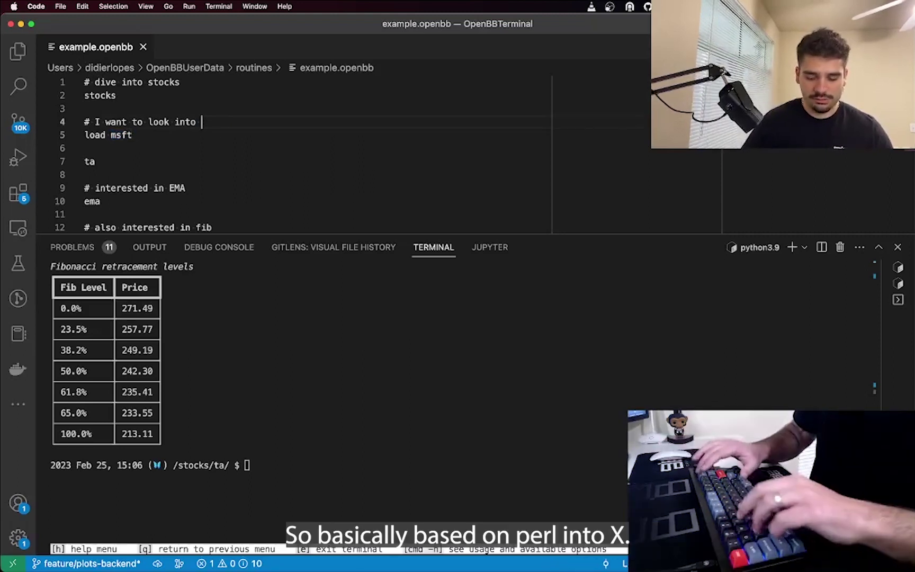
Replace the msft ticker in the routine's load command with the argument variable $ARGV[0].
double_click(128, 134)
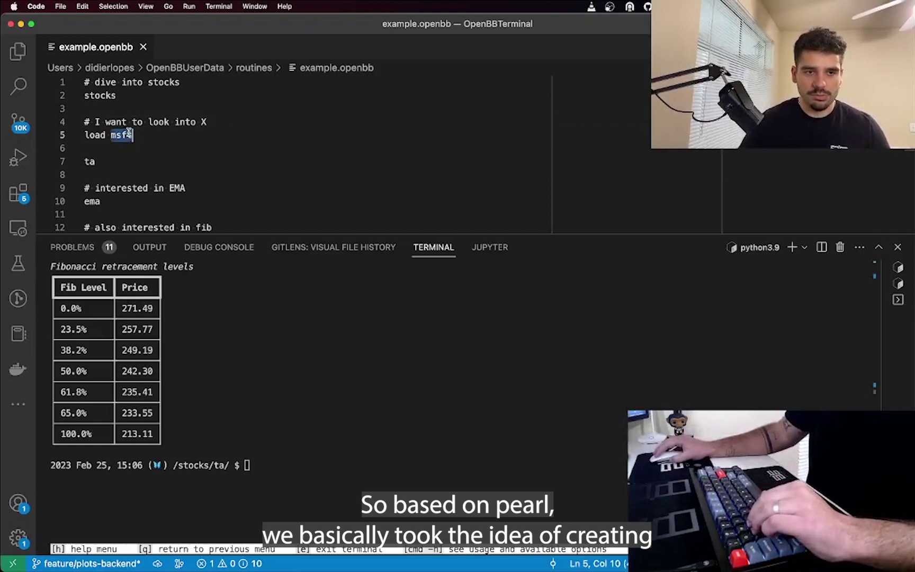
key("BackSpace")
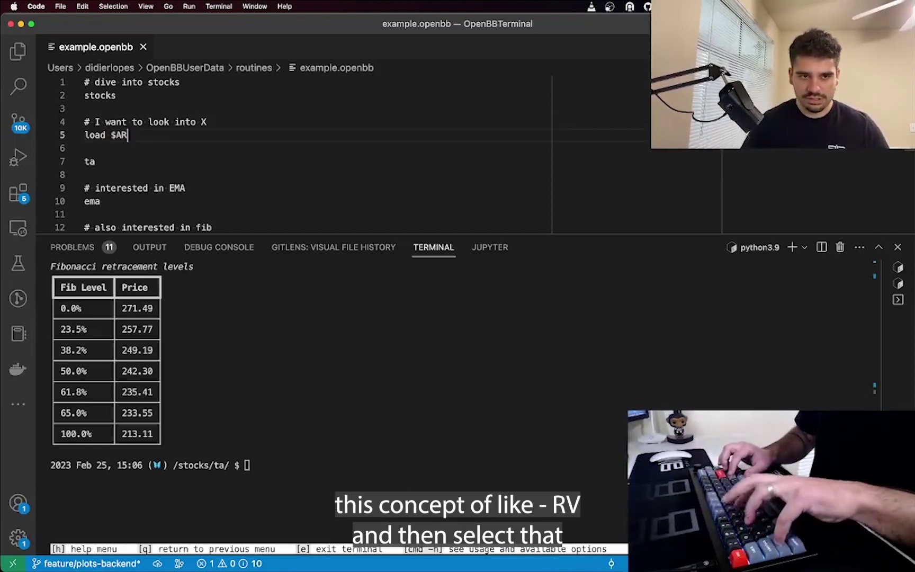
type("$ARGV[0")
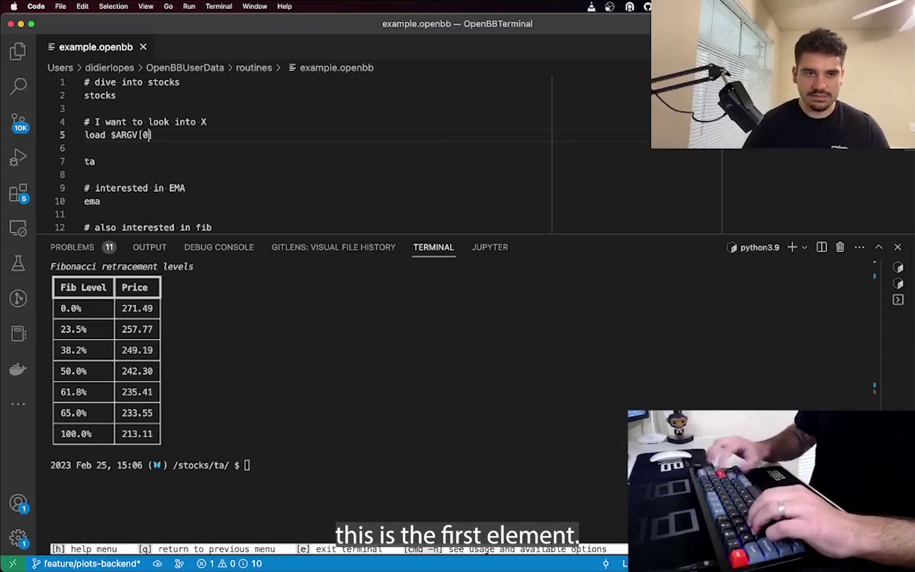
Return to the terminal's home menu and run the example.openbb routine through exe --file with AAPL as the -i input.
left_click(318, 384)
type("/")
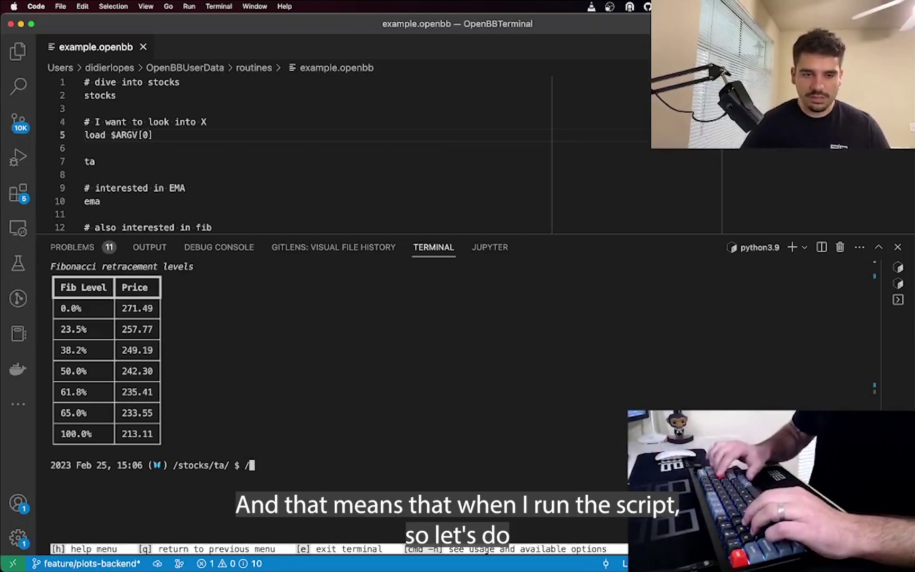
key("Return")
type("exe ")
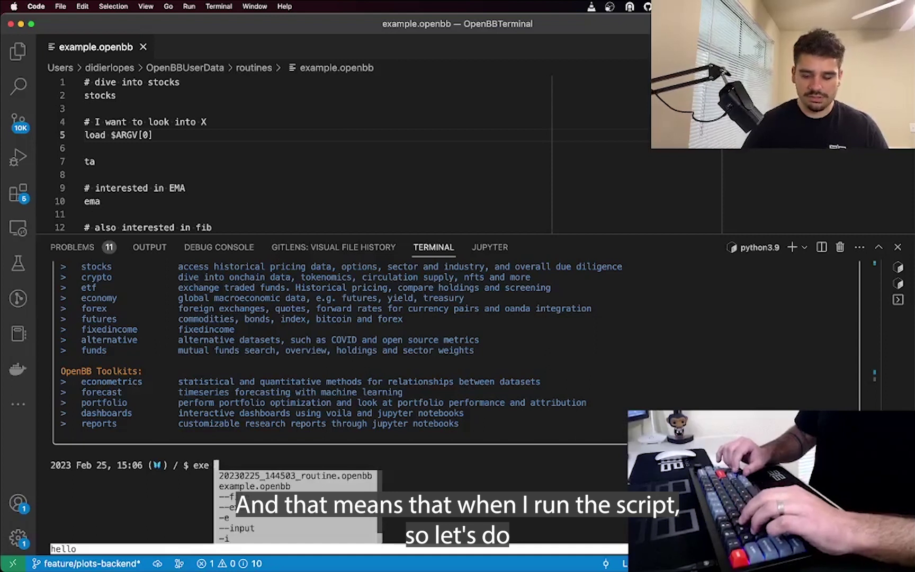
type("--file")
key("Down")
key("Down")
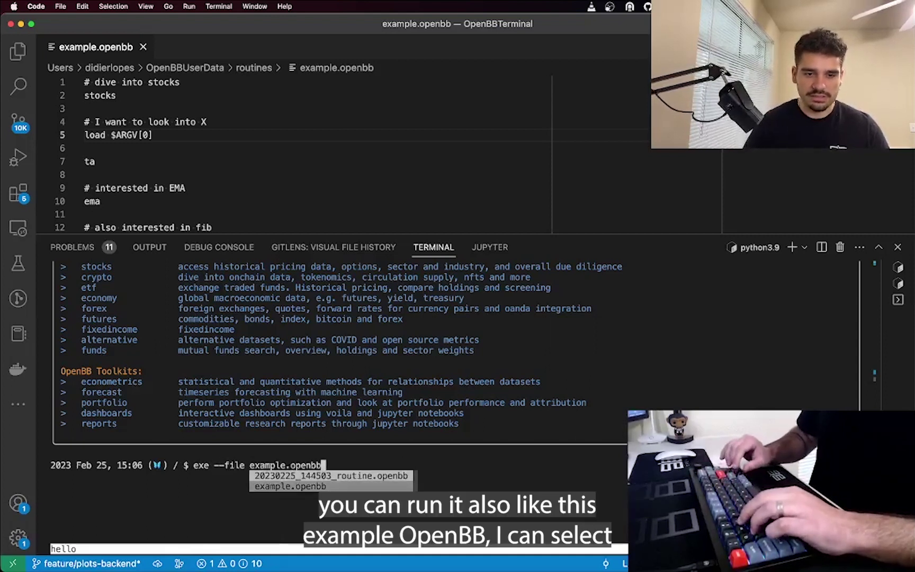
type("-")
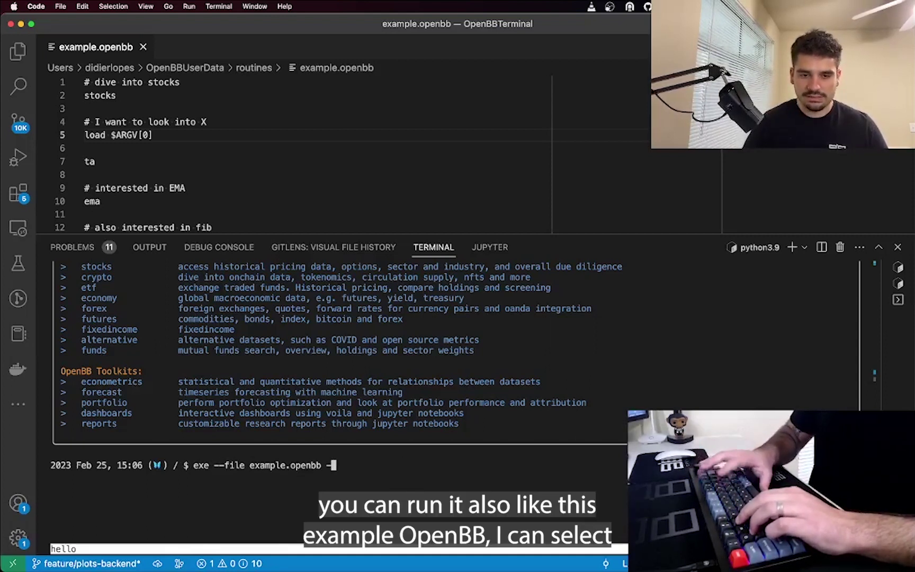
type("i")
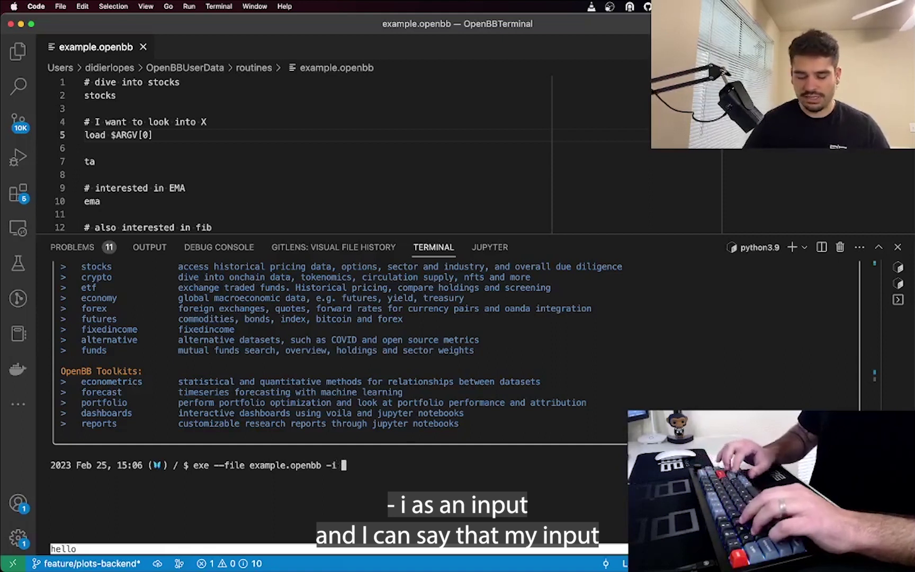
type(" AAP")
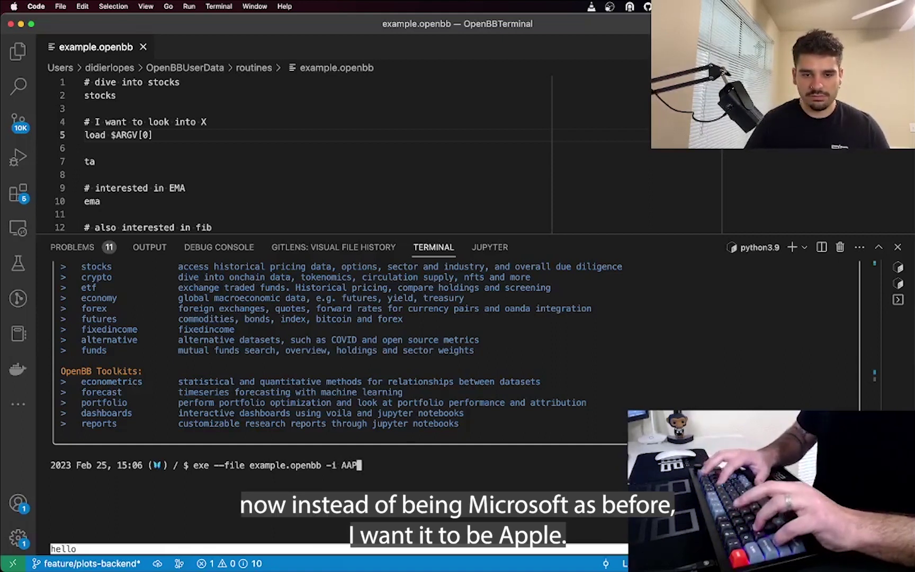
key("Return")
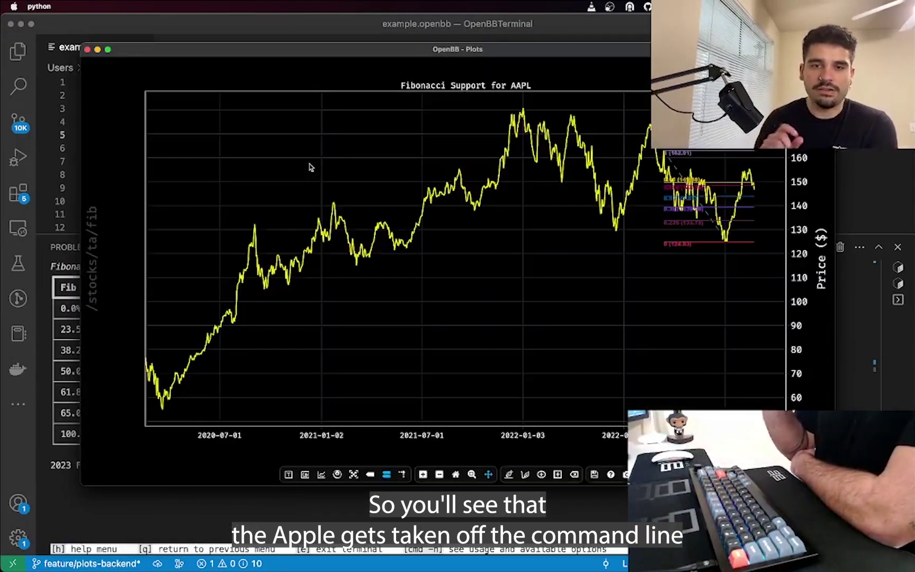
Close both AAPL chart windows, and compare the routine's ARGV[0] argument with the commands executed in the terminal.
left_click(87, 50)
left_click(89, 50)
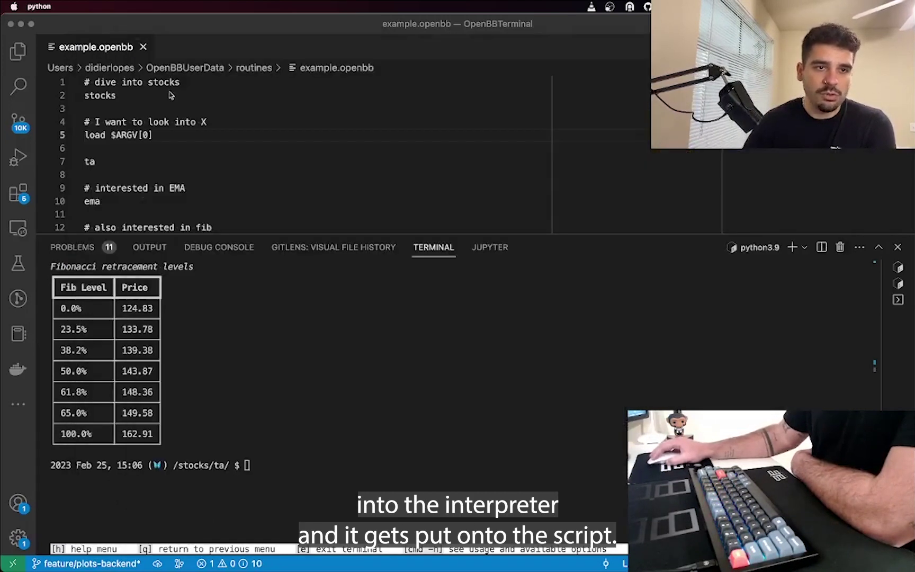
left_click_drag(154, 135, 116, 135)
scroll(238, 289, "up", 5)
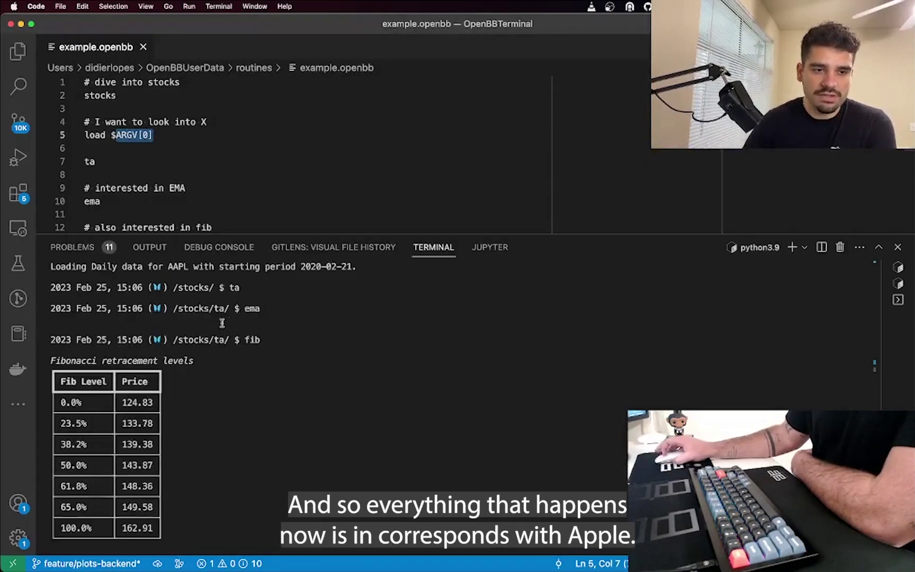
left_click_drag(292, 421, 76, 330)
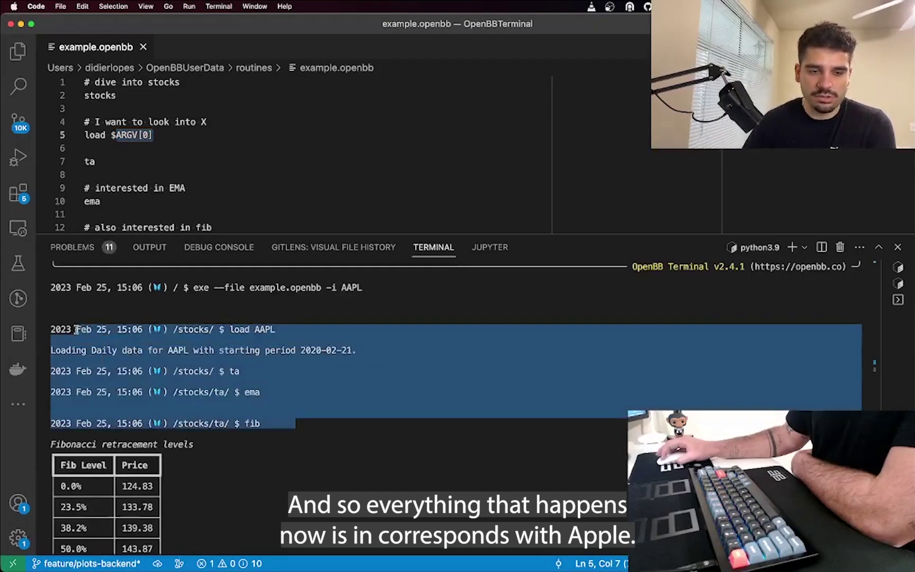
left_click(323, 412)
scroll(327, 414, "down", 5)
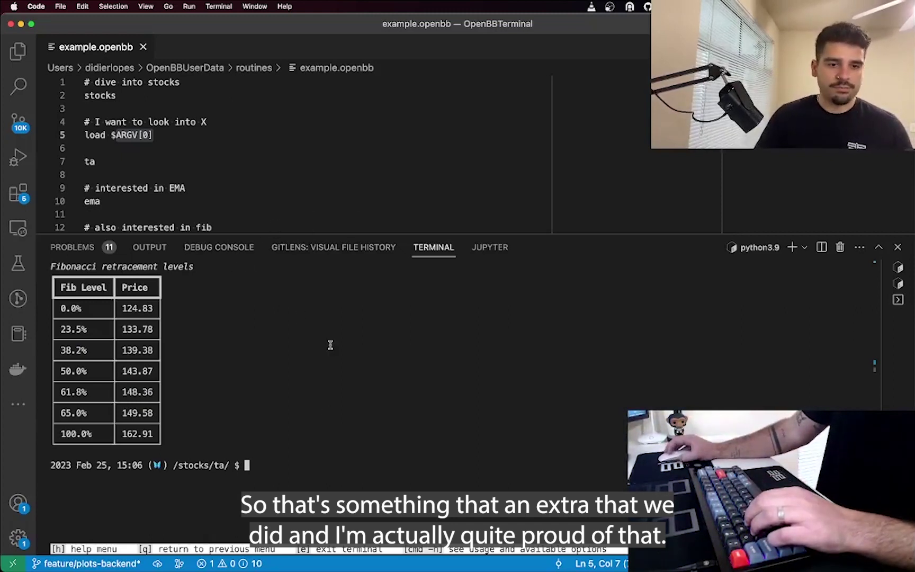
Return to the home menu and start recording the session with the record command.
type("/")
key("Return")
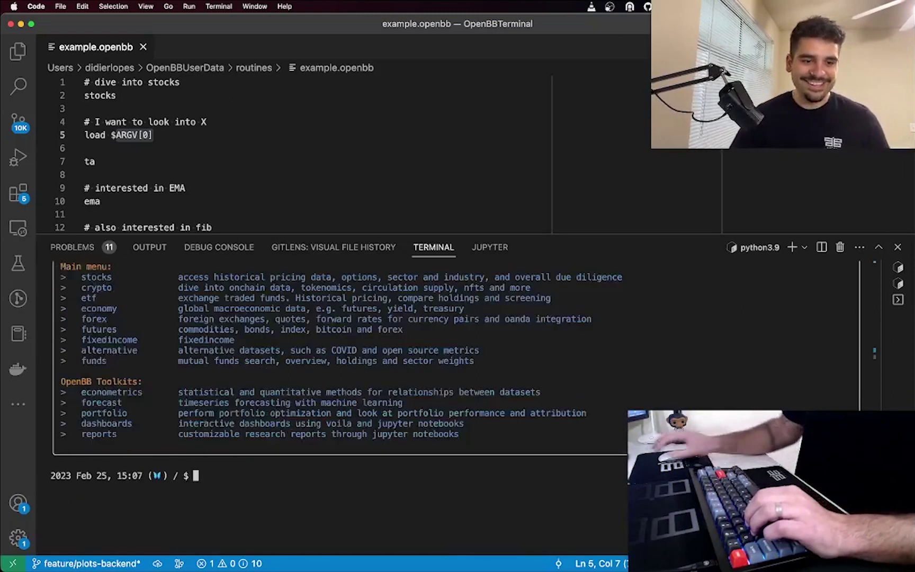
scroll(348, 351, "up", 5)
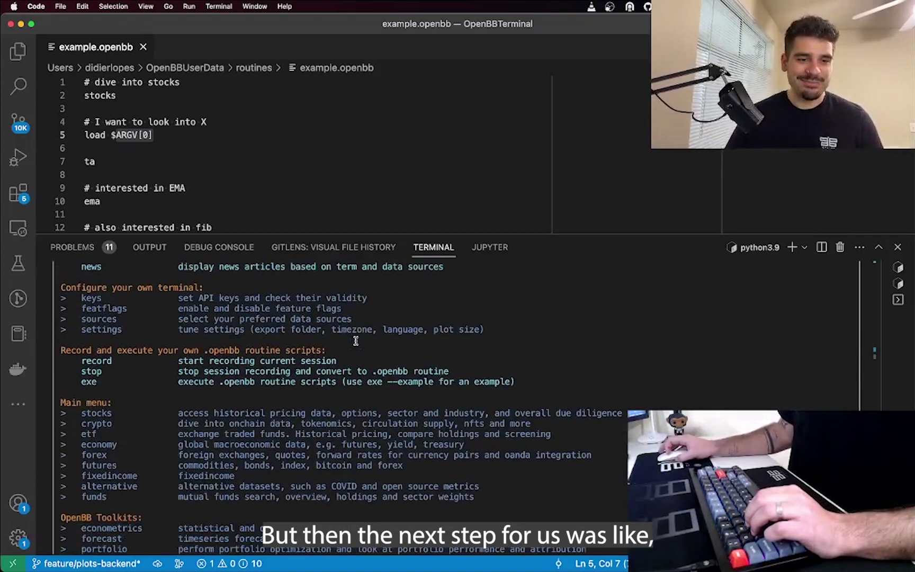
scroll(356, 340, "down", 5)
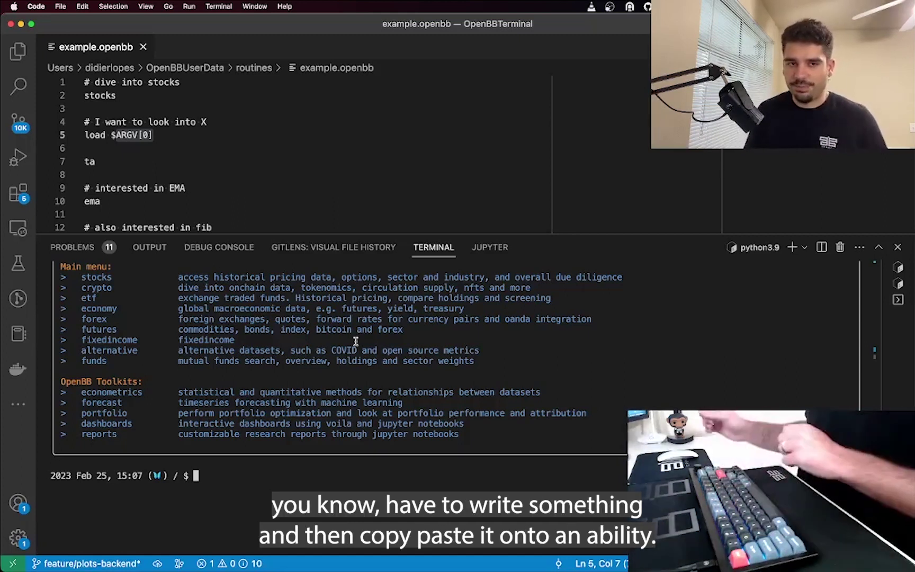
type("record")
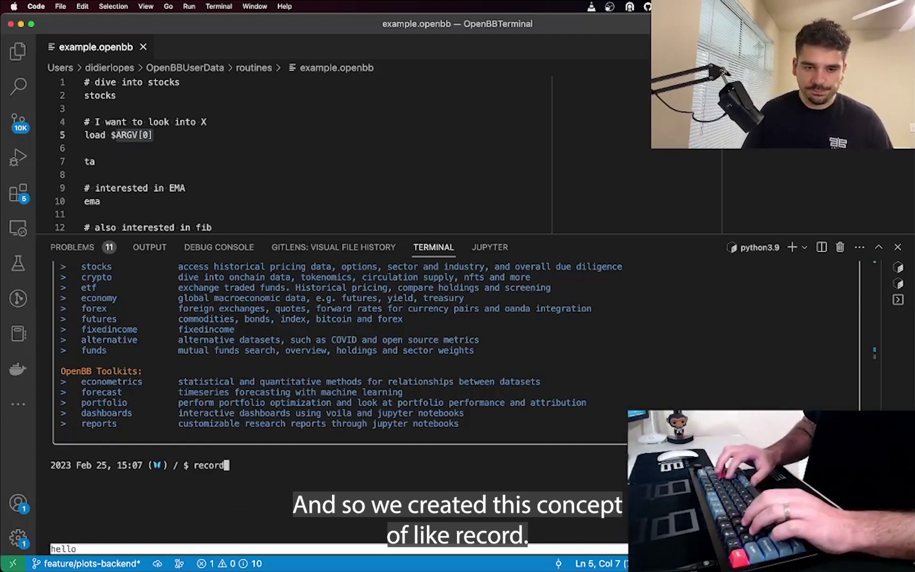
key("Return")
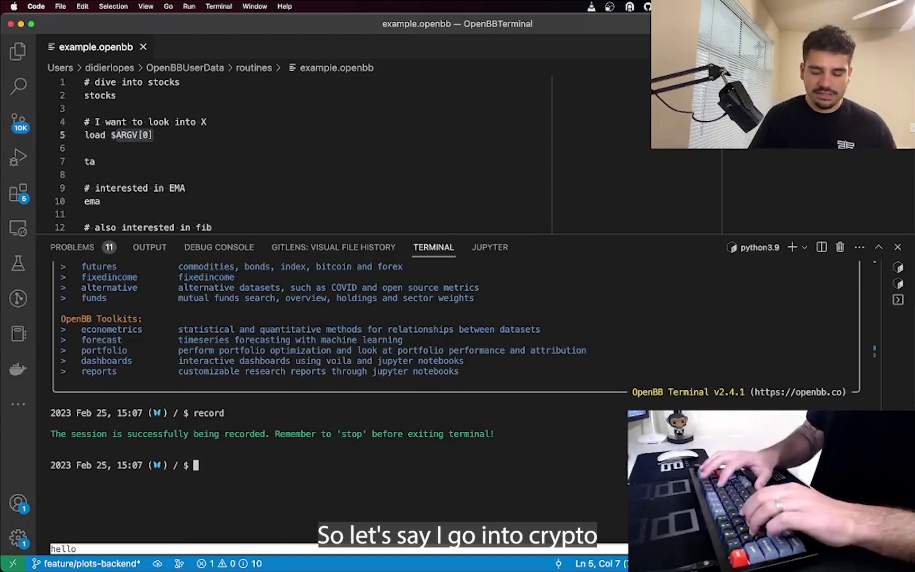
Enter the crypto menu, load btc and display its candle chart.
type("crypto")
key("Return")
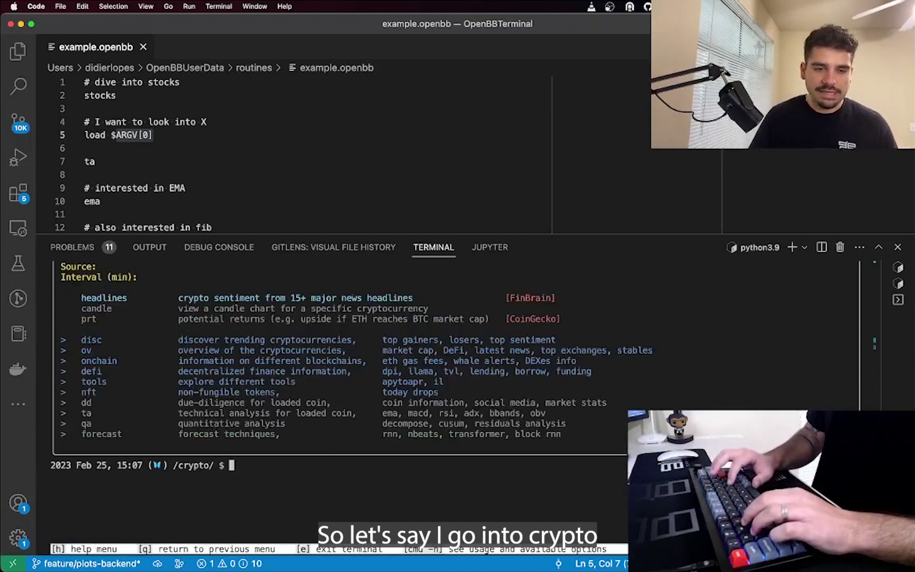
type("load btc")
key("Return")
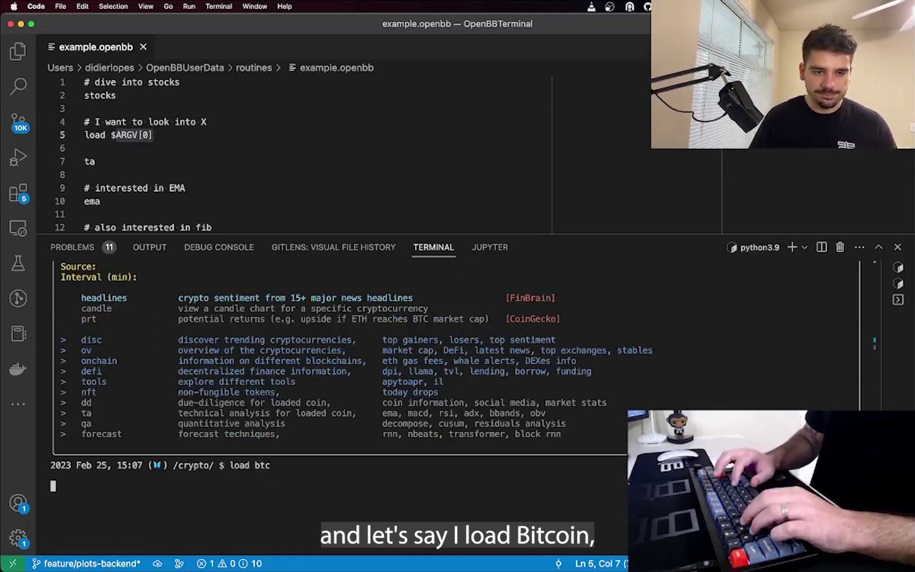
type("candle")
key("Return")
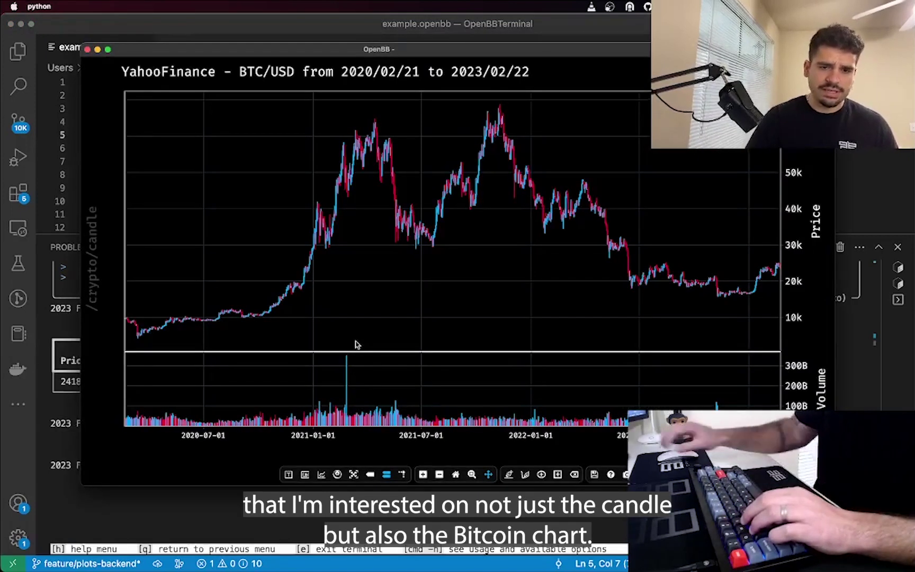
Display the Bitcoin rainbow chart with btcrb from the crypto ov submenu, and close both chart windows.
key("super+Tab")
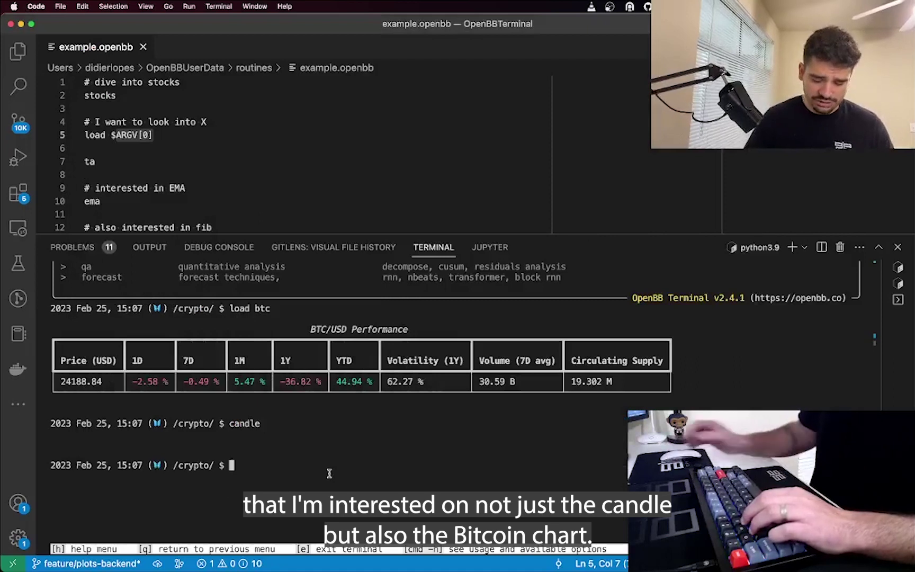
type("ov")
key("Return")
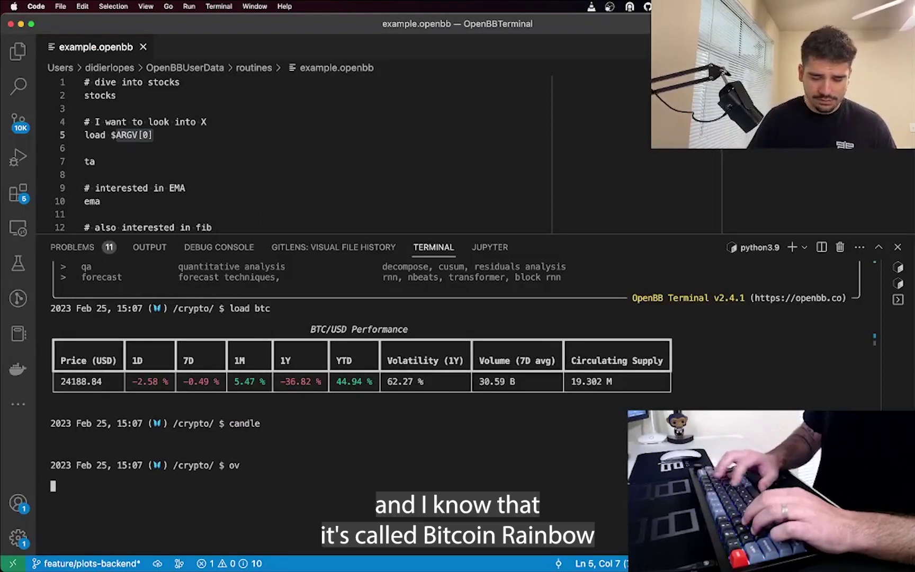
type("btcrb")
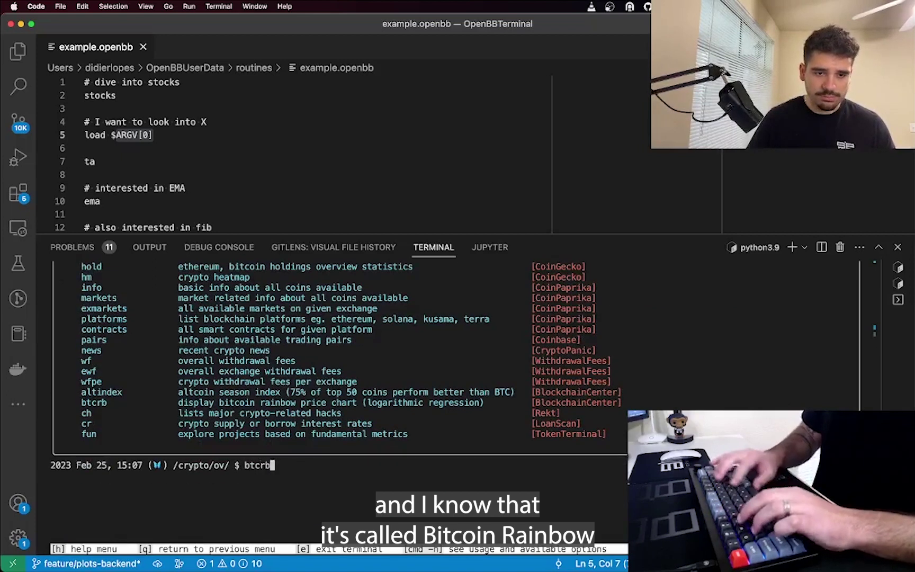
key("Return")
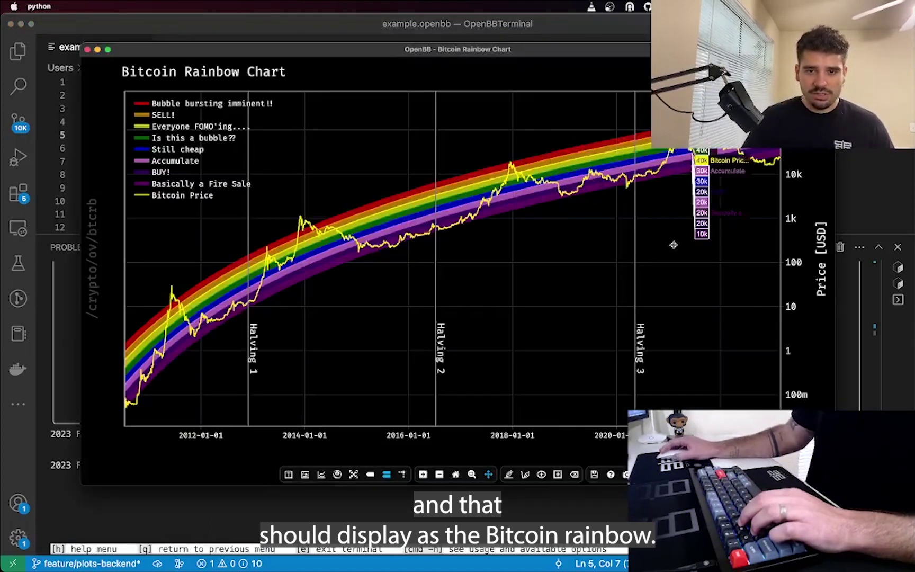
left_click(87, 49)
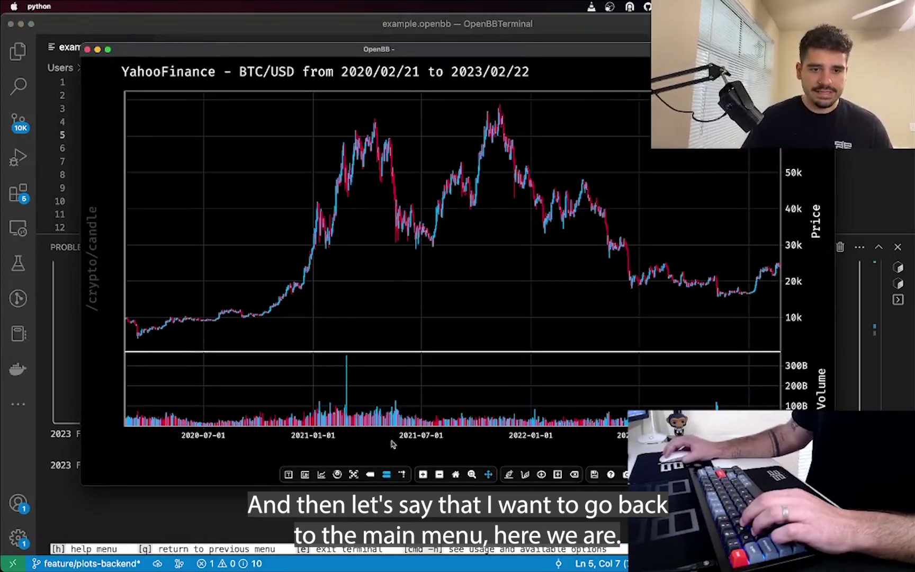
left_click(87, 49)
Go back to the main menu with home and end the session recording with stop.
type("home")
key("Return")
type("stop")
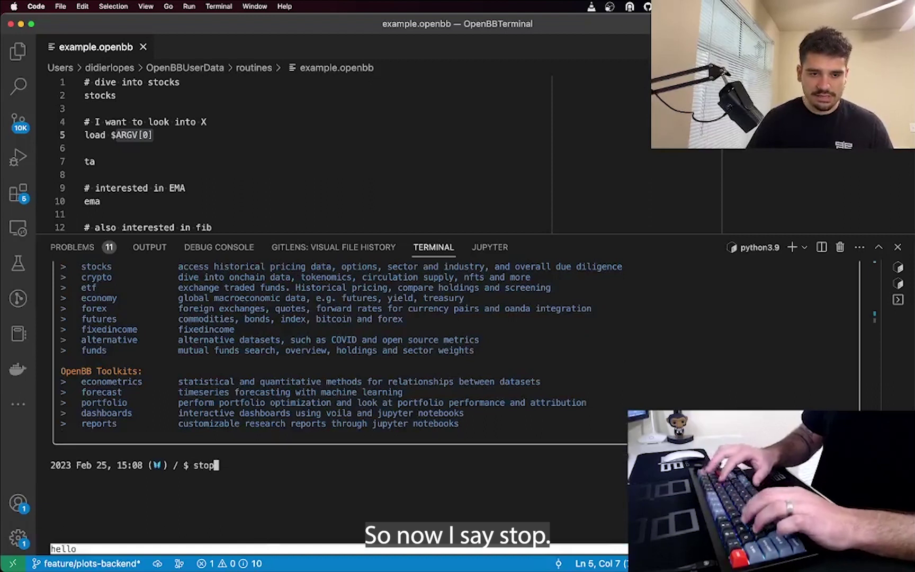
key("Return")
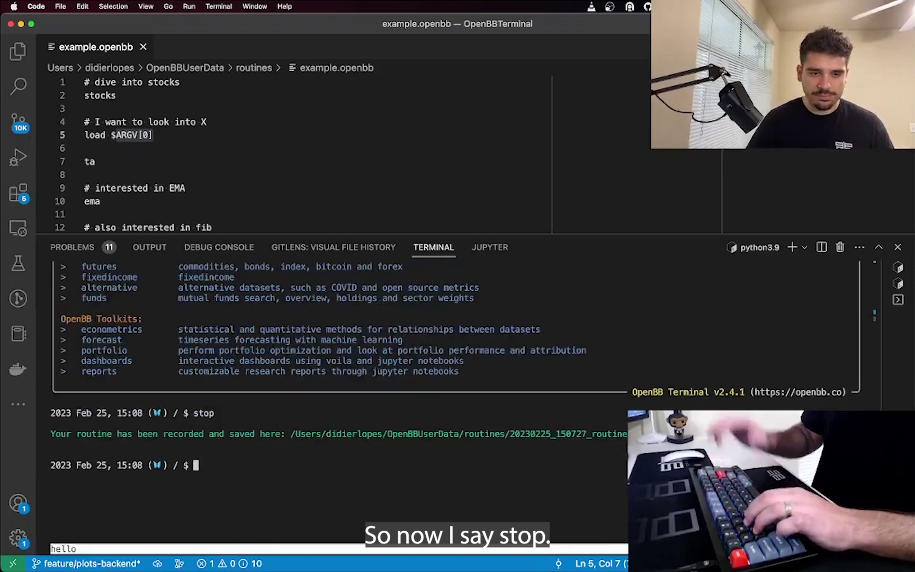
Open the newly saved routine file from its path in the terminal and examine the recorded commands.
left_click(537, 433, "super")
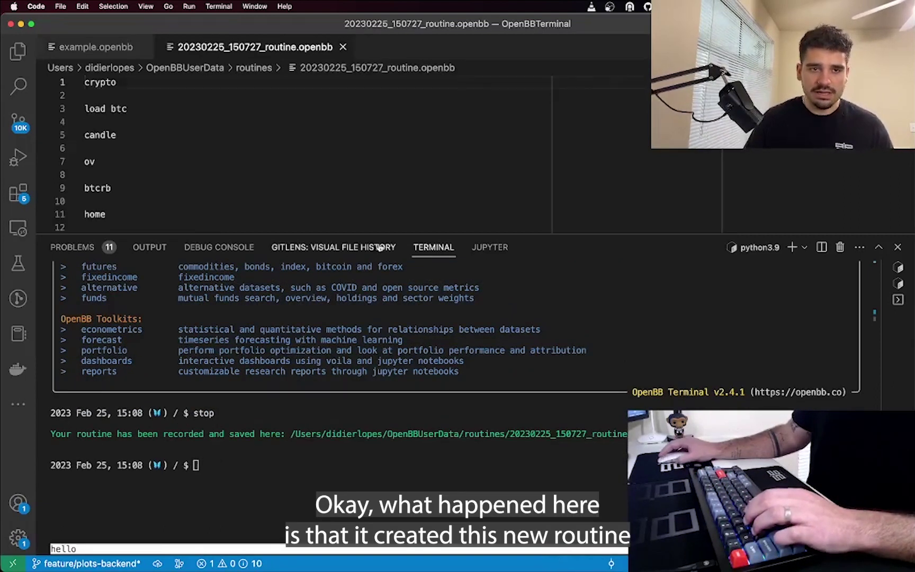
left_click_drag(124, 88, 82, 83)
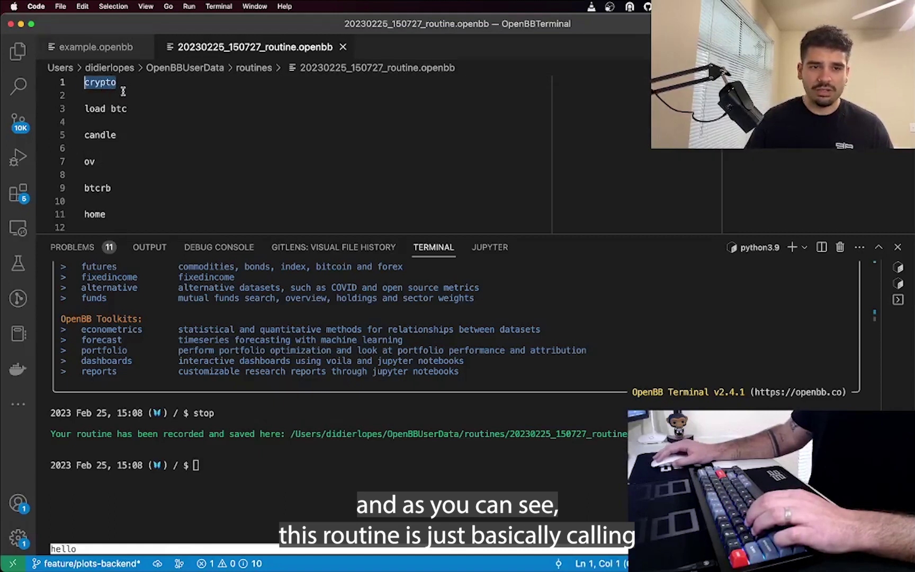
left_click_drag(136, 109, 69, 110)
scroll(127, 117, "down", 3)
scroll(127, 117, "up", 3)
scroll(127, 116, "down", 2)
scroll(130, 119, "up", 1)
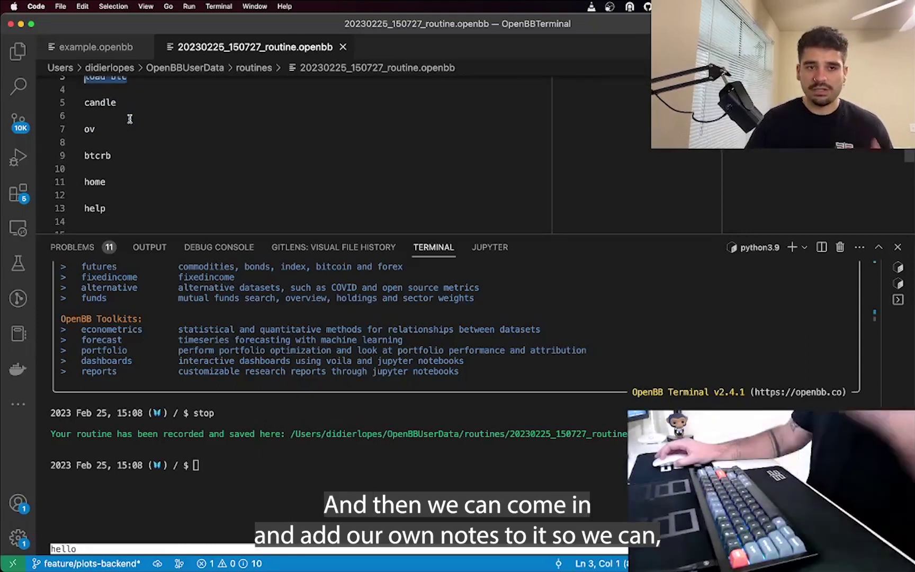
scroll(127, 119, "up", 2)
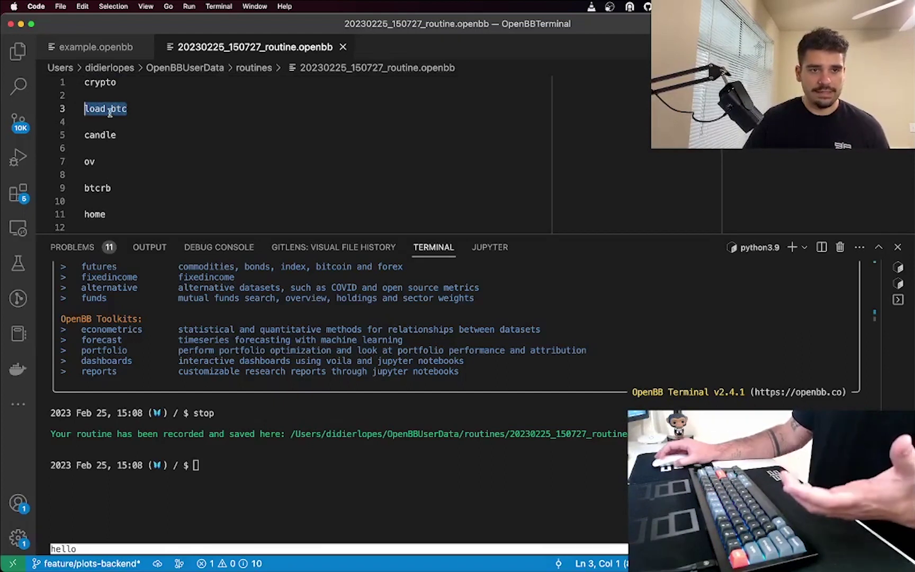
Add the comment "# loaded btc because yes" above the load btc command in the recorded routine.
left_click(109, 95)
key("Return")
type("#")
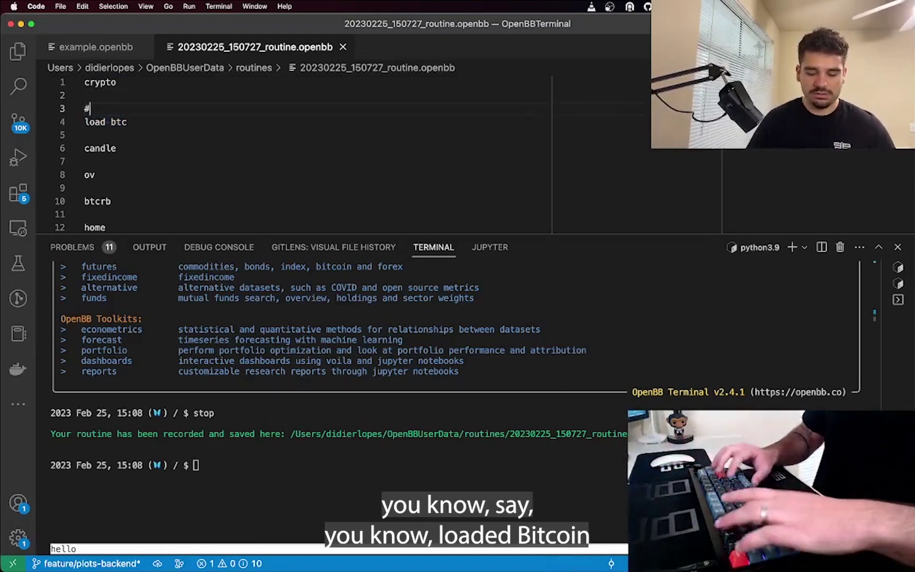
type(" loaded btc")
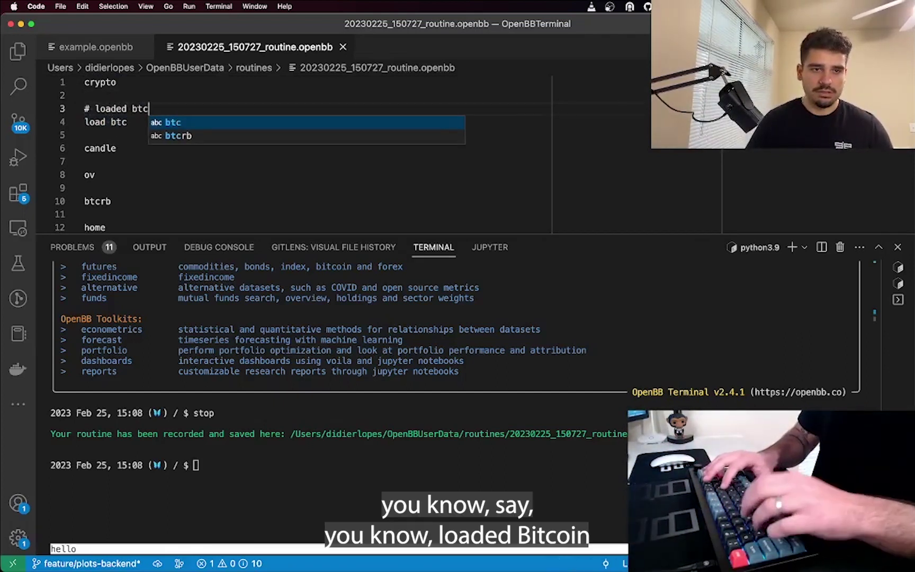
type(" because yes")
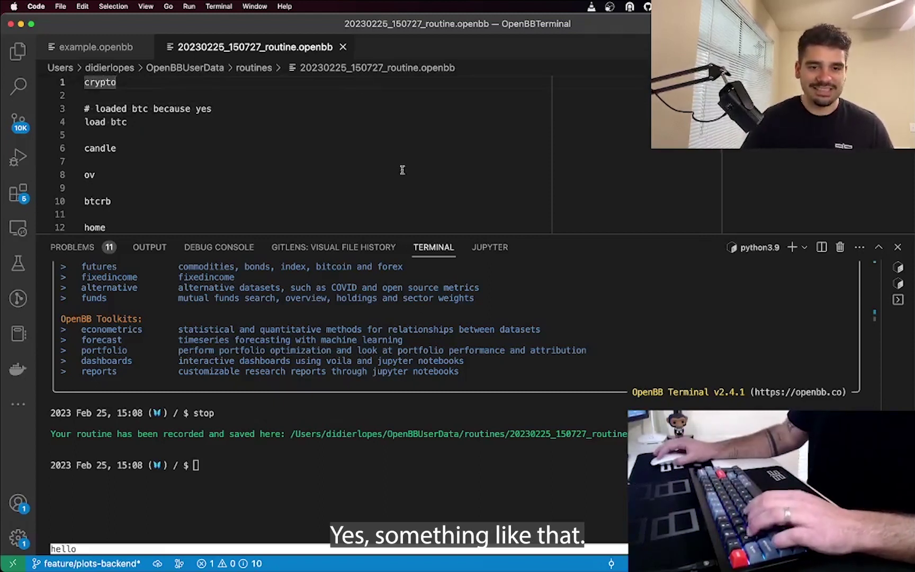
Quit the running OpenBB Terminal session and relaunch it with python terminal.py so the new routine is recognized.
left_click(453, 343)
type("exe")
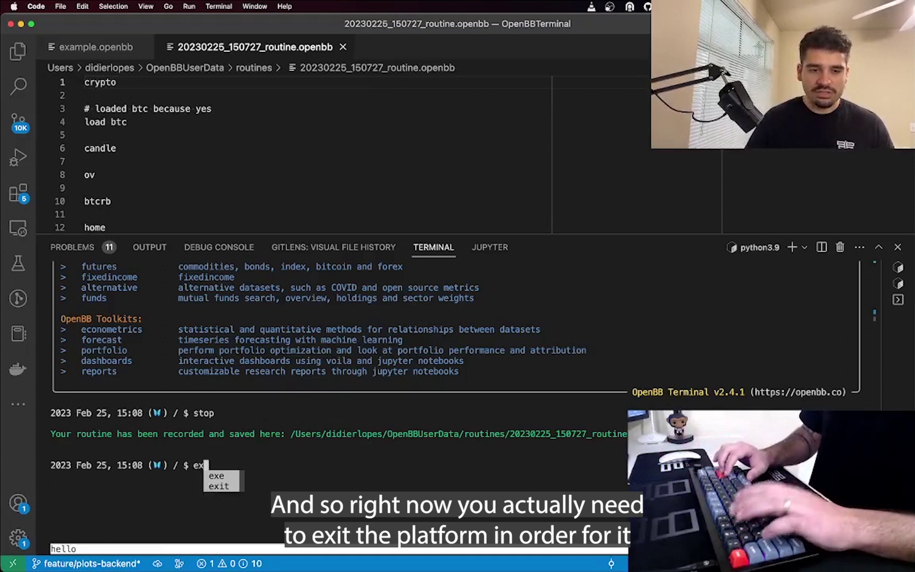
key("BackSpace")
type("quit")
key("Return")
key("Up")
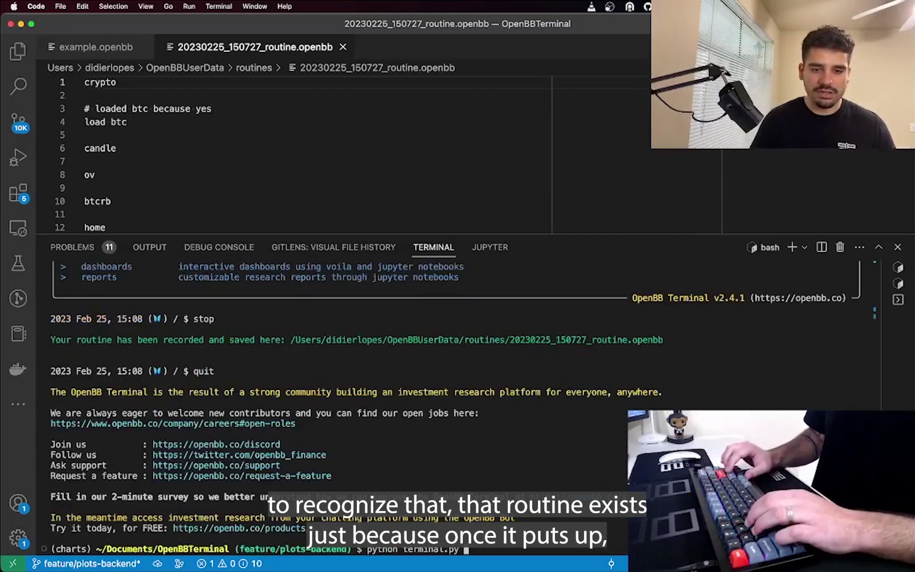
key("Return")
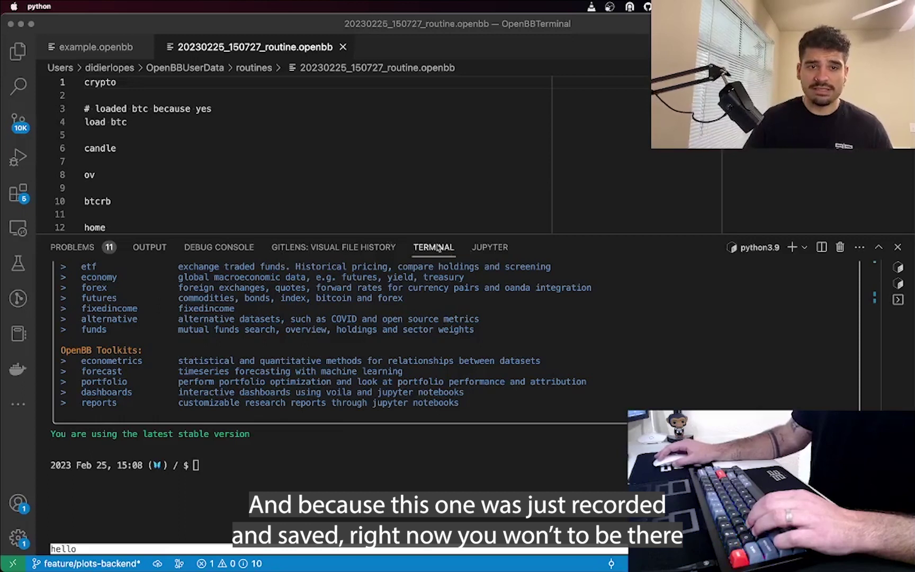
Execute the recorded routine 20230225_150727_routine.openbb with the exe command.
left_click(581, 366)
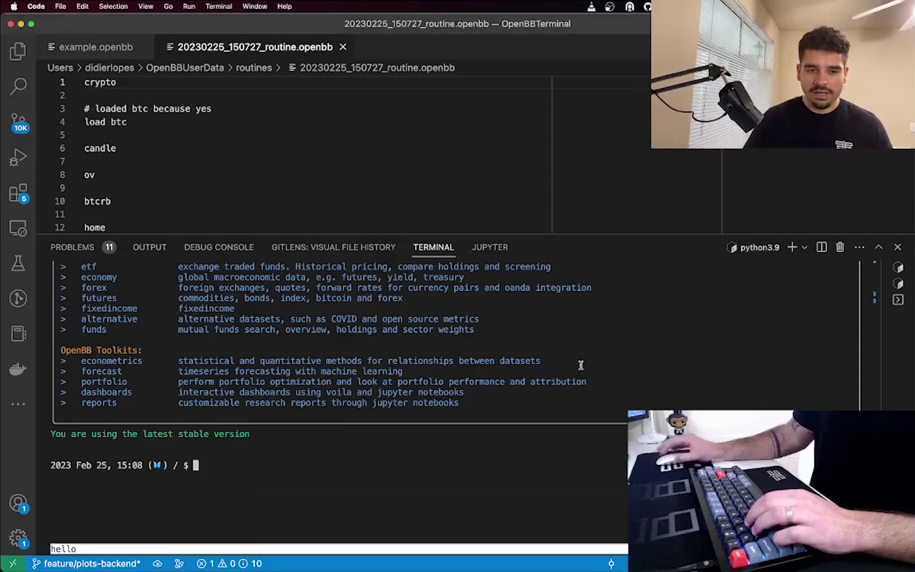
type("exe")
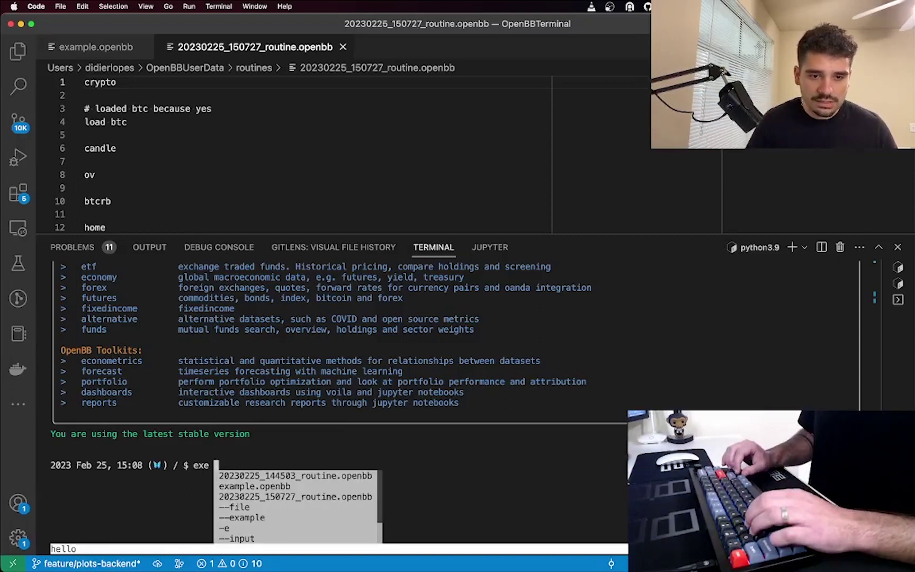
key("Tab")
key("Tab")
key("Tab")
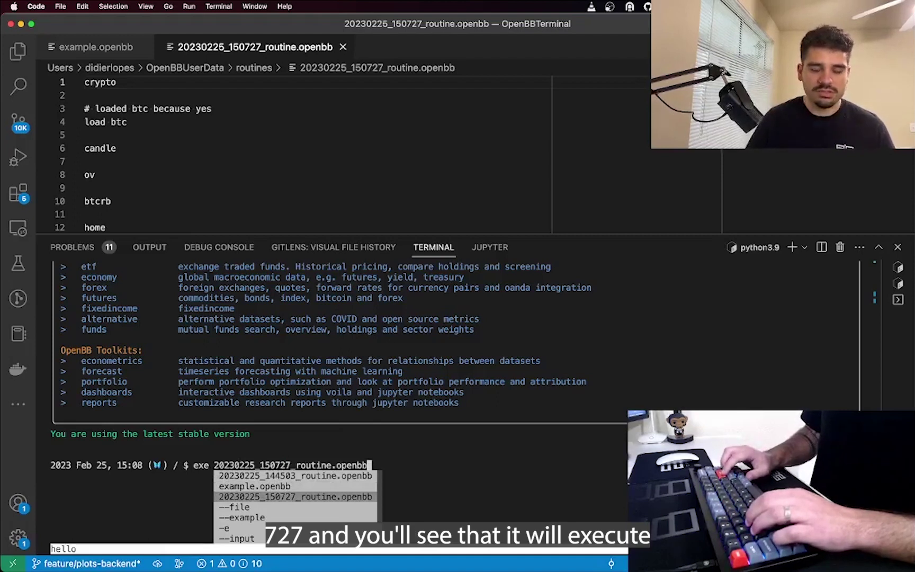
key("Return")
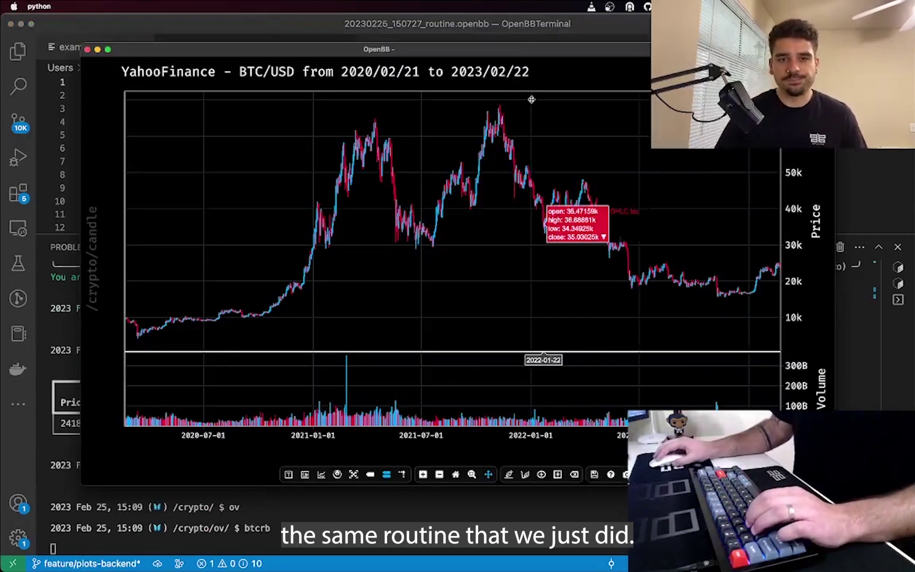
Move the BTC/USD candle chart aside, view the Bitcoin rainbow chart, and close both chart windows.
left_click_drag(521, 55, 603, 88)
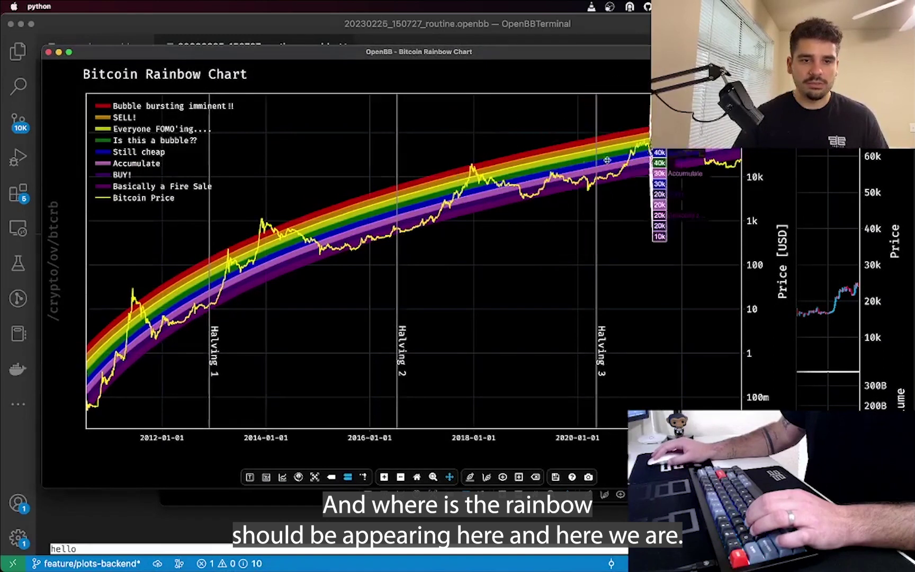
left_click(48, 51)
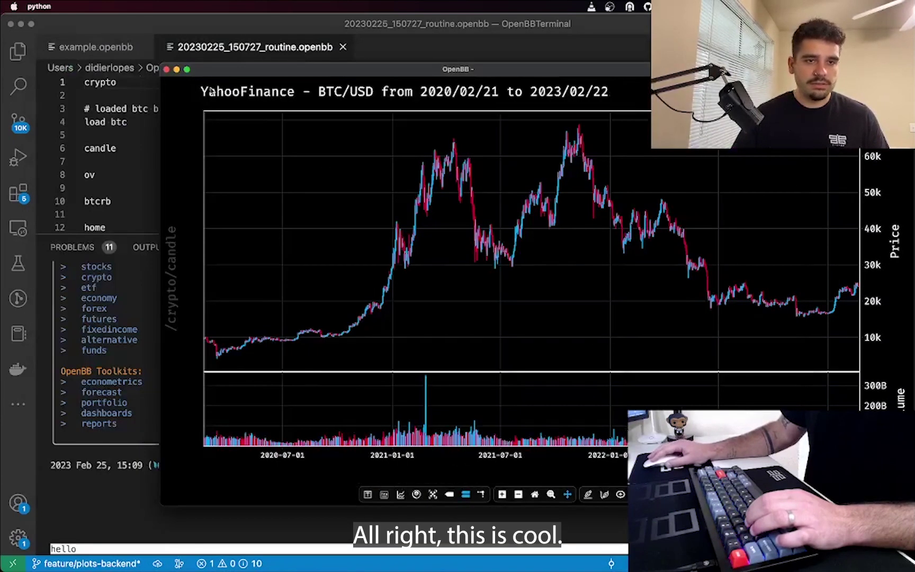
left_click(166, 69)
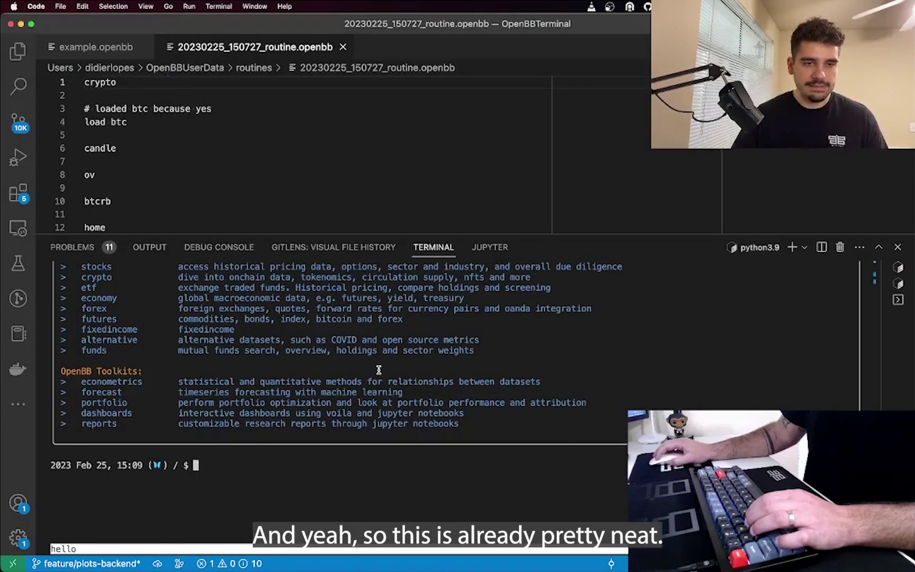
scroll(377, 367, "up", 4)
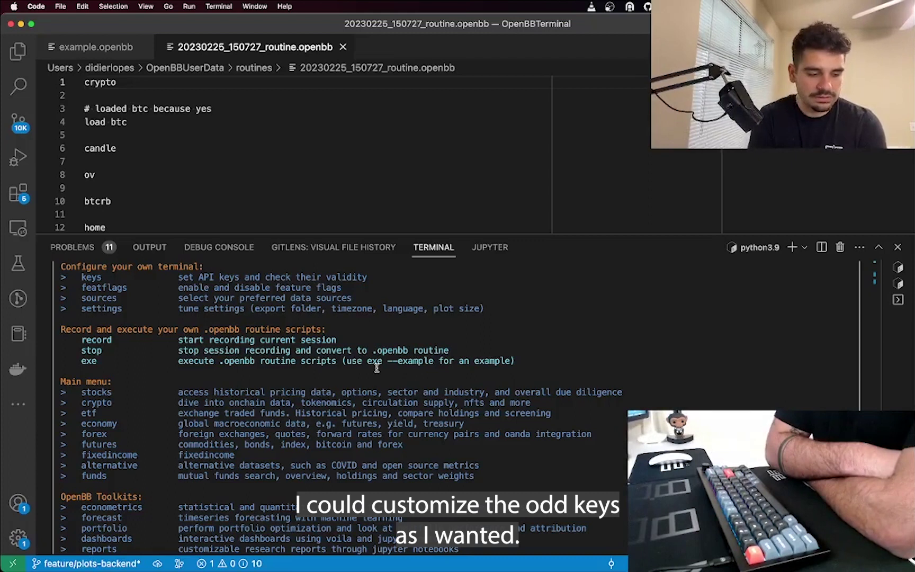
scroll(380, 365, "down", 4)
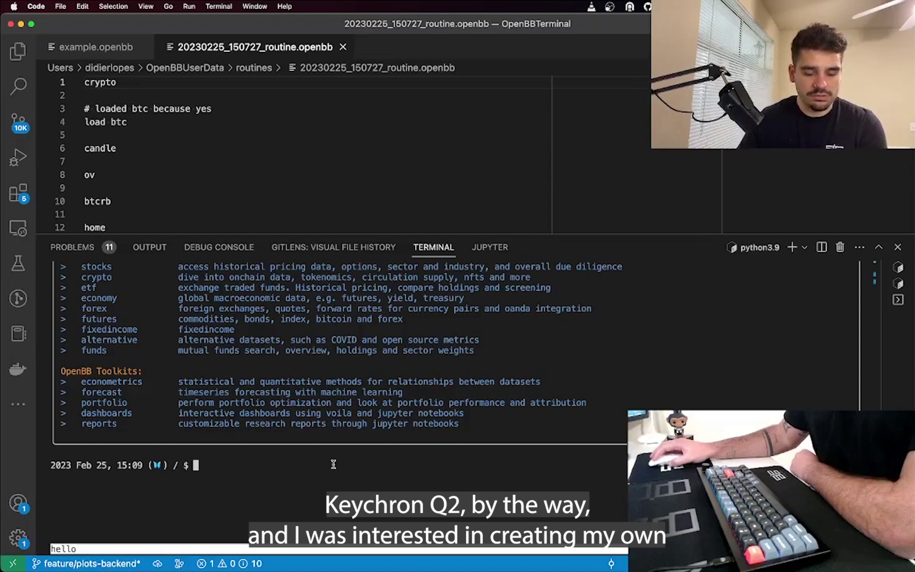
Switch to the VIA keyboard configurator and bring its window to the front.
key("super+Tab")
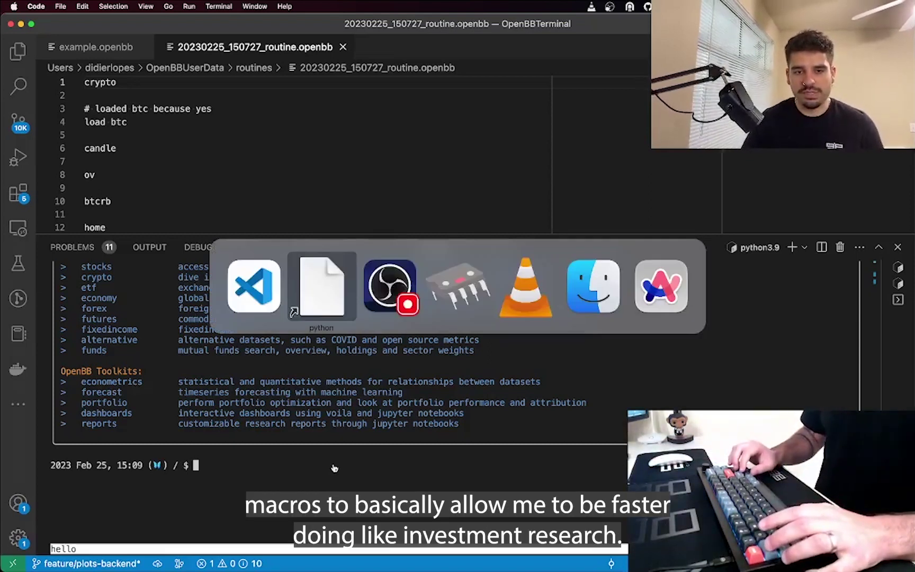
key("super+Tab")
key("super+Tab")
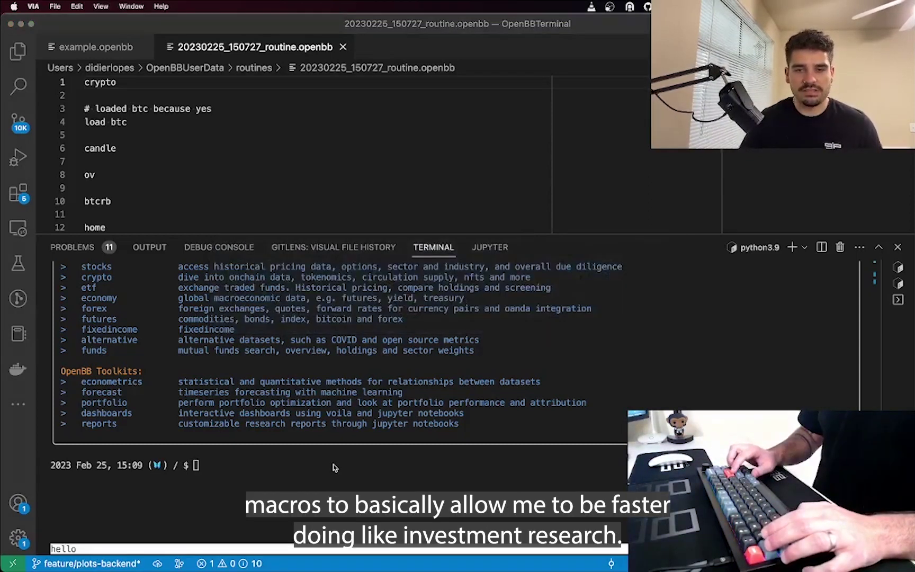
key("super+Tab")
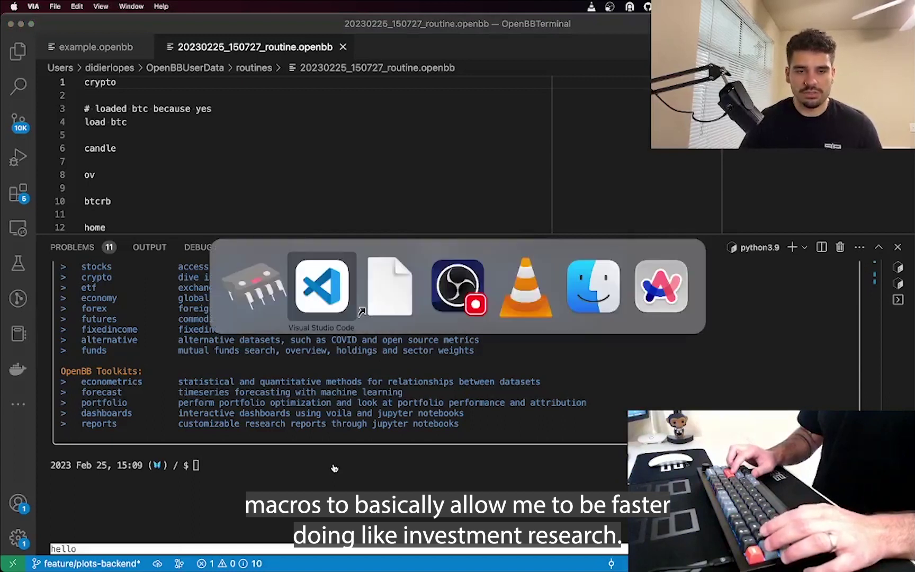
key("super+Tab")
key("super+shift+Tab")
key("super+shift+Tab")
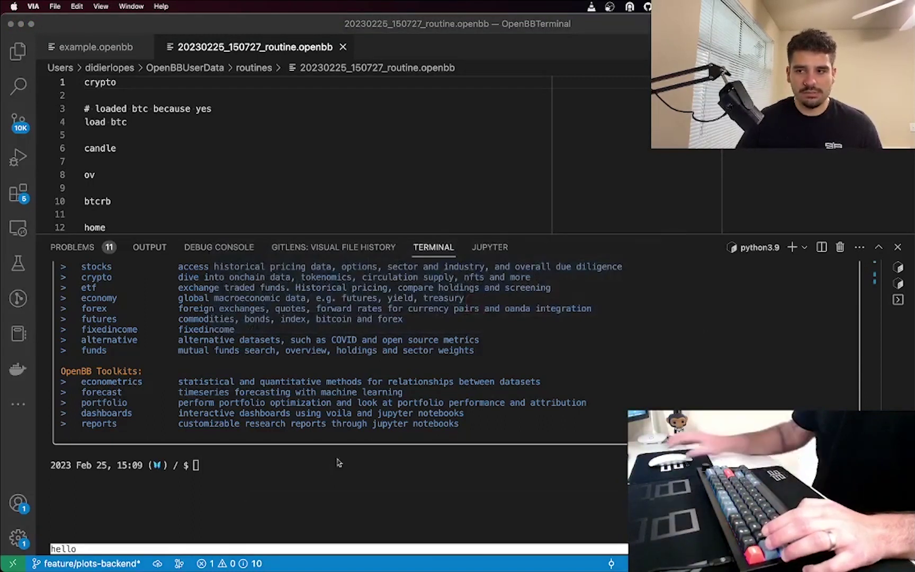
key("ctrl+Up")
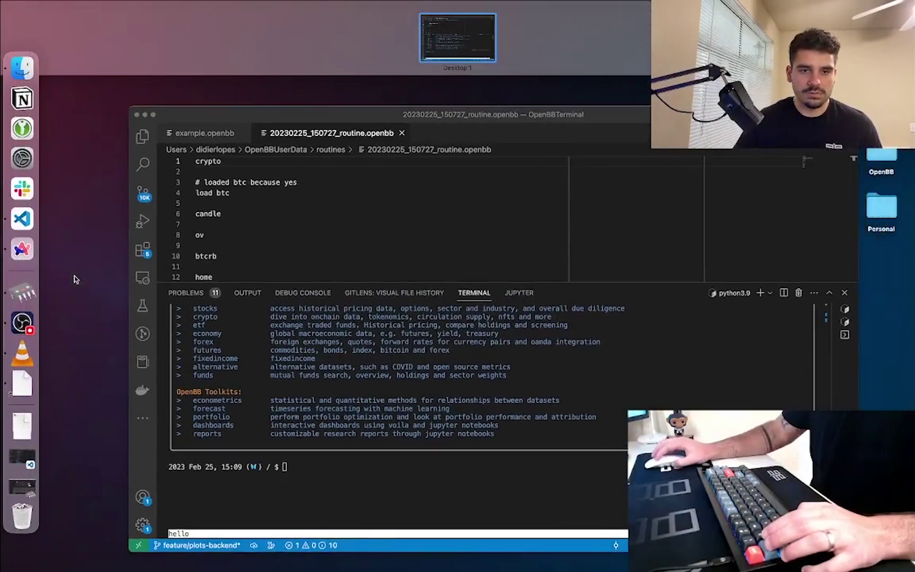
left_click(21, 295)
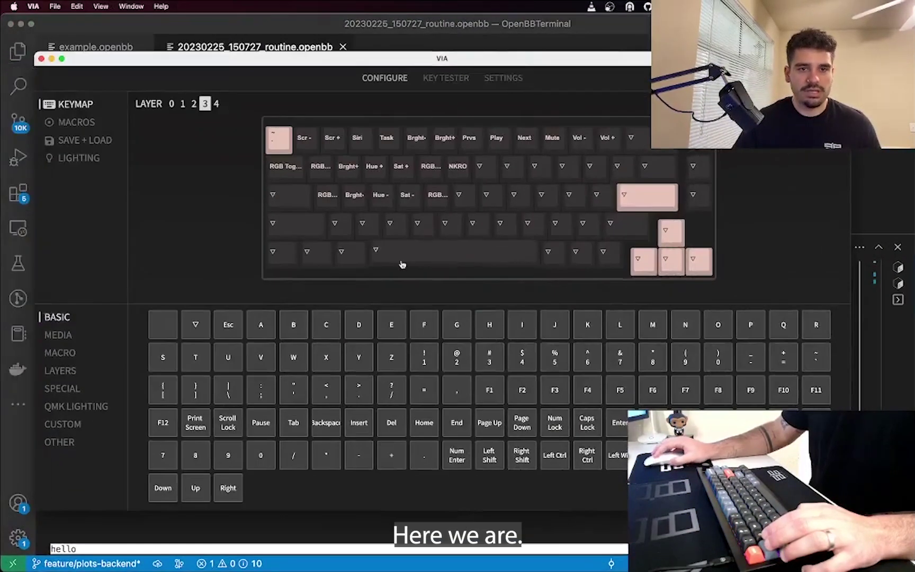
Look through the keyboard's keymap layers 0 to 4 to compare their key assignments.
left_click(193, 103)
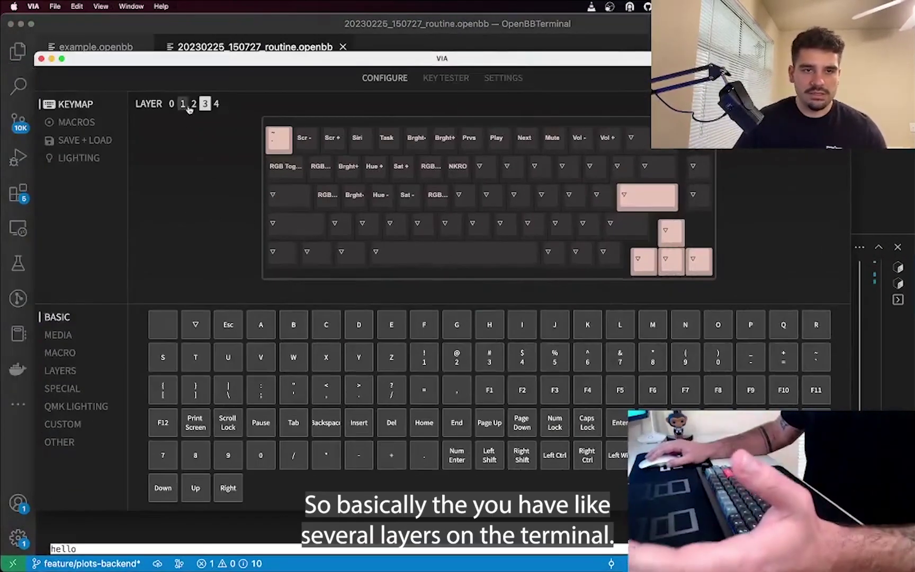
left_click(182, 103)
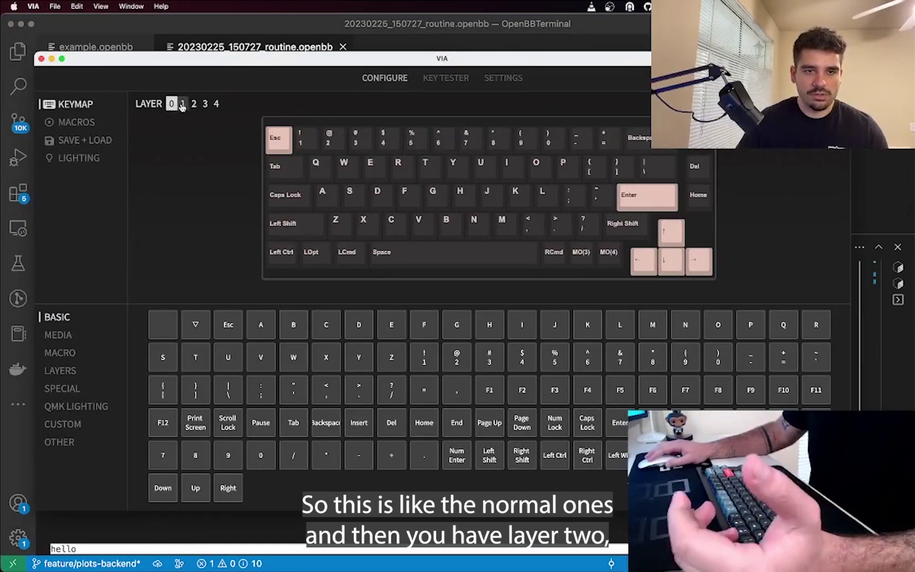
left_click(194, 104)
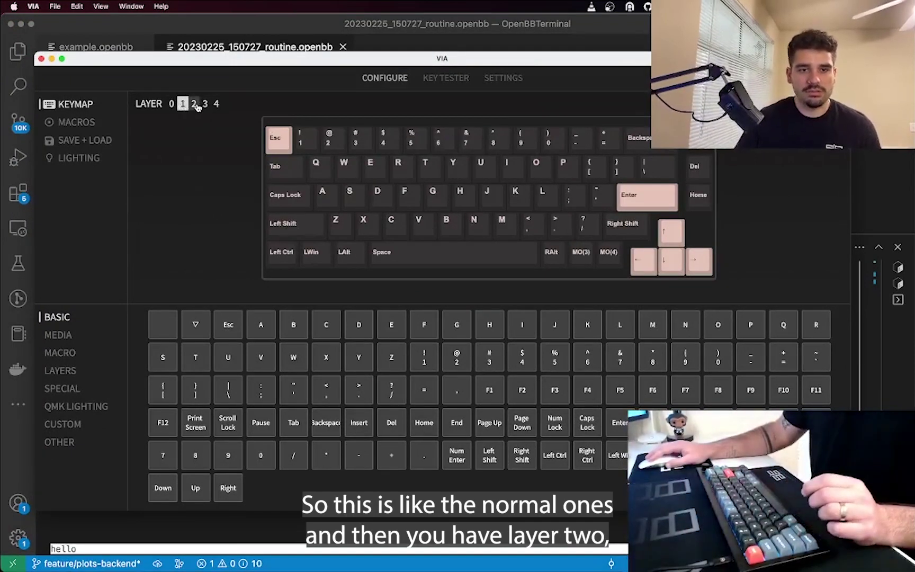
left_click(204, 105)
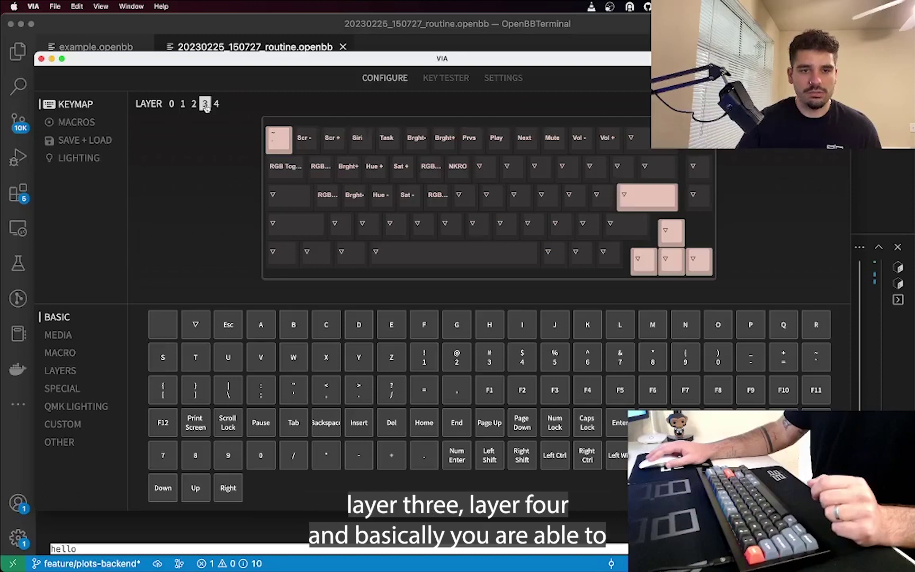
left_click(215, 104)
left_click(204, 105)
left_click(194, 105)
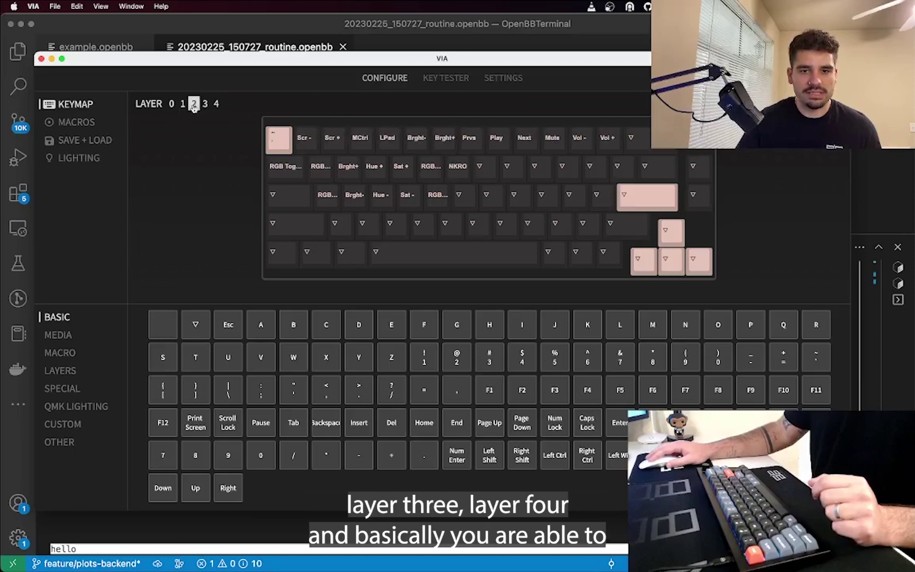
Assign macros M0 and M1 to the Z and X key positions on layer 3, and open the Macro 0 editor.
left_click(203, 106)
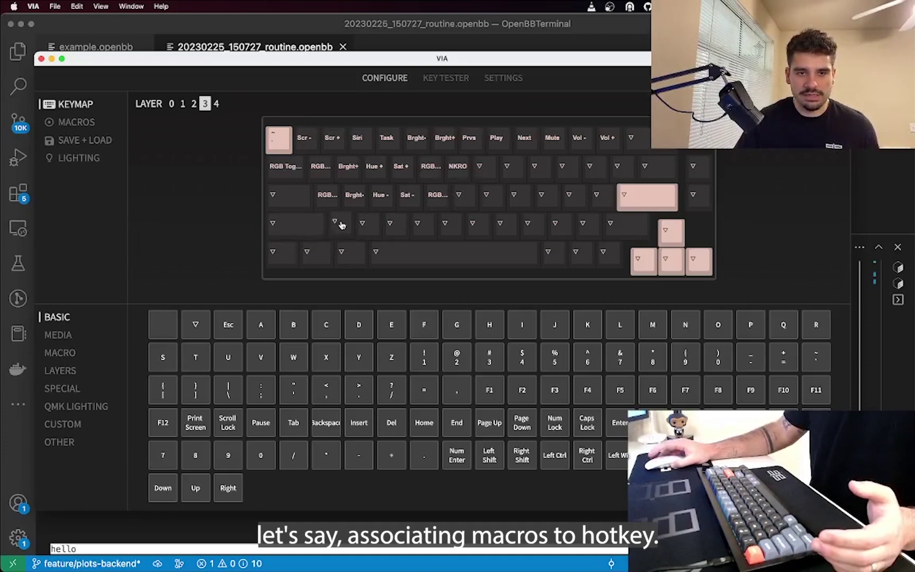
left_click(61, 353)
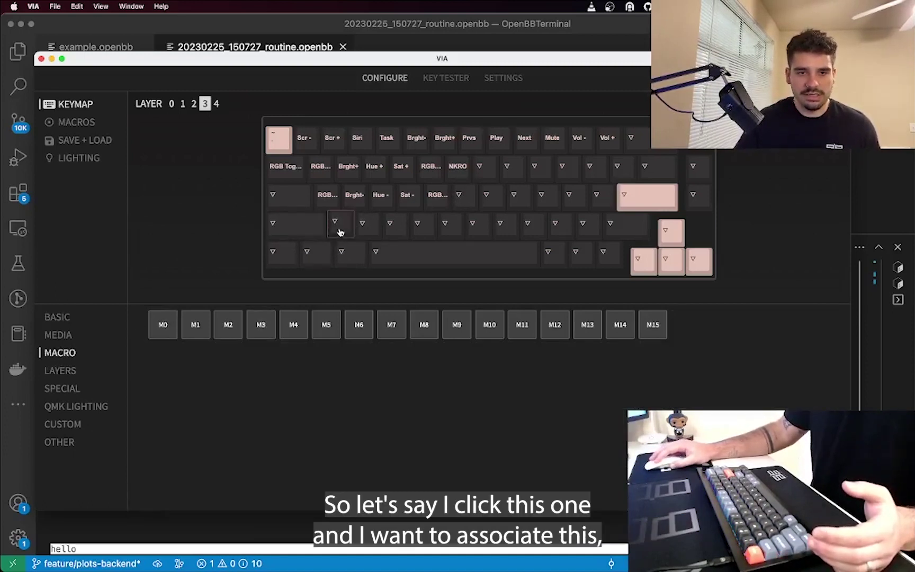
left_click(164, 324)
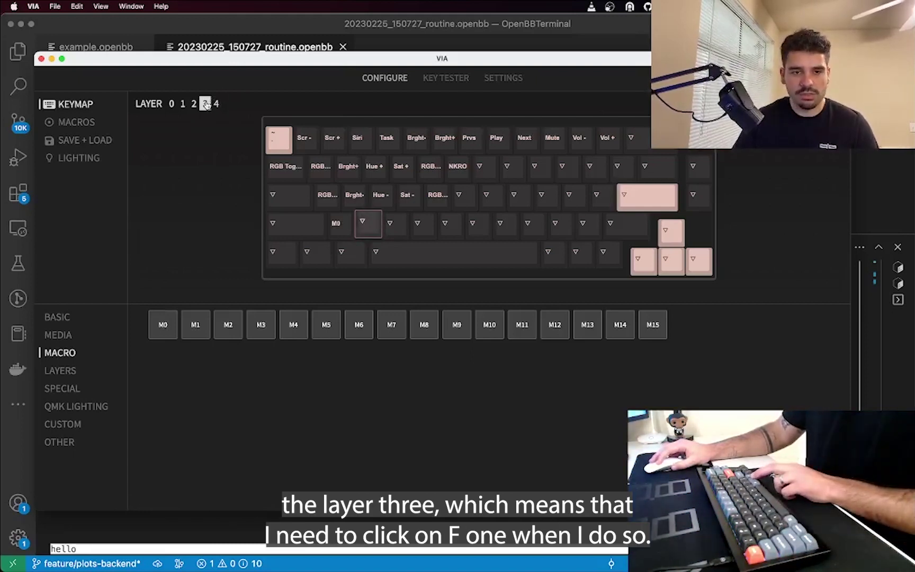
left_click(200, 330)
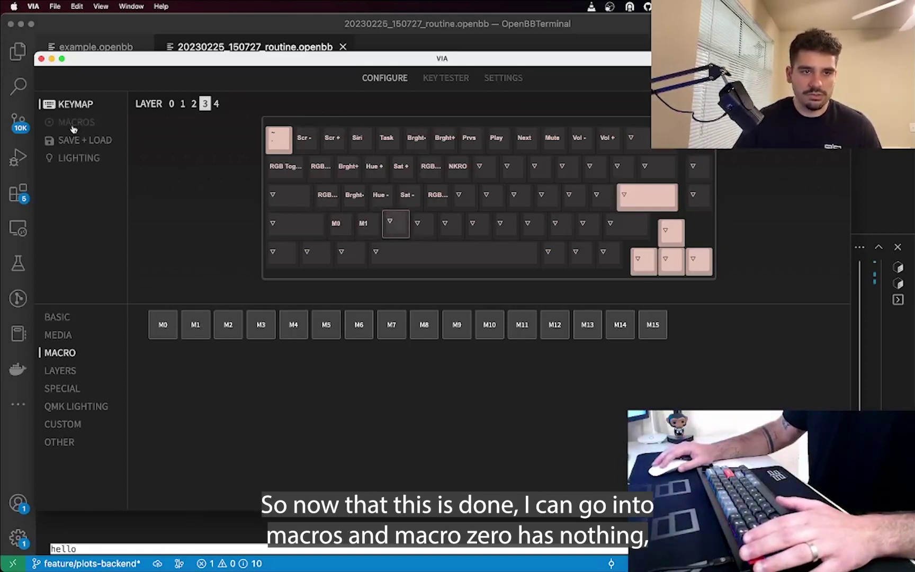
left_click(91, 128)
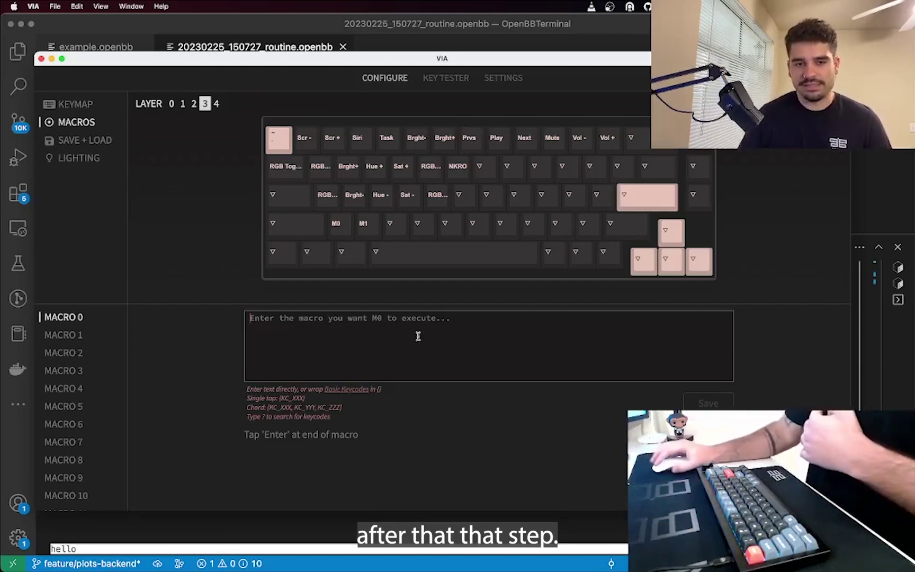
Switch back to Visual Studio Code's terminal, enter the stocks menu and load the ticker aapl.
key("ctrl+Up")
left_click(529, 371)
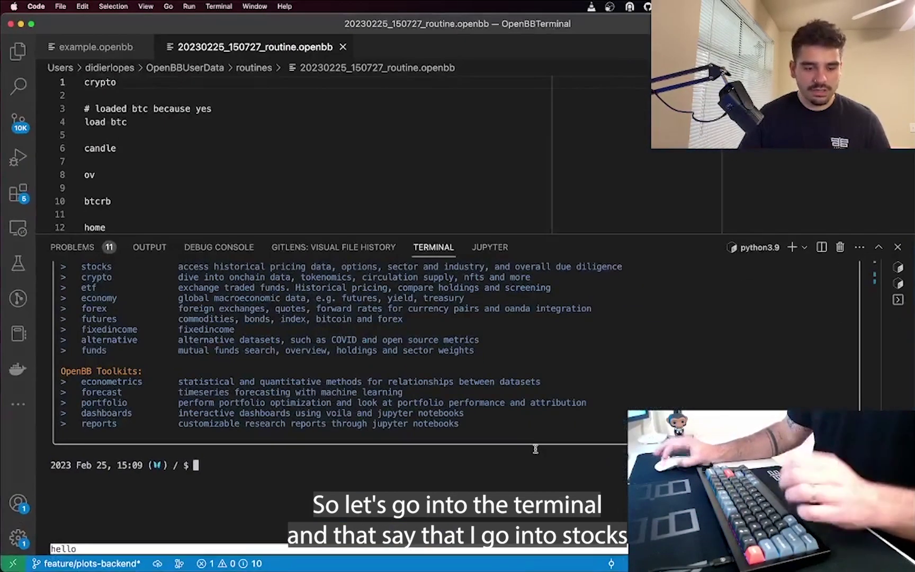
type("stocks")
key("Return")
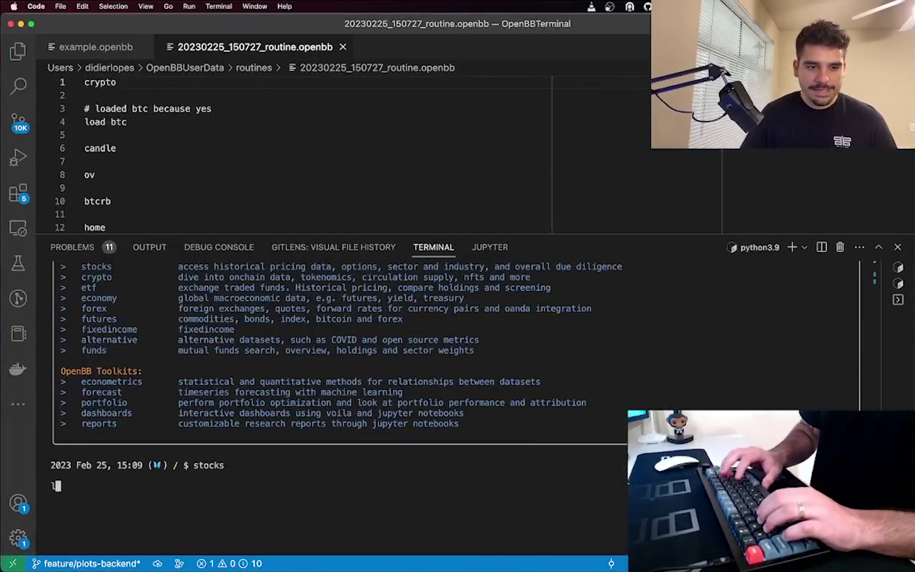
type("load aapl")
key("Return")
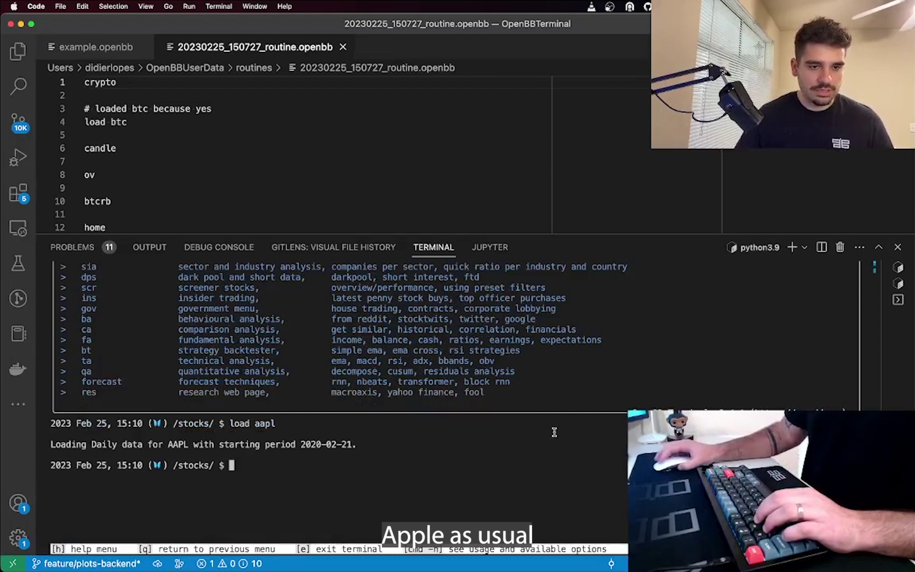
Enlarge the terminal panel upward and display the full stocks menu with the ? command.
key("Return")
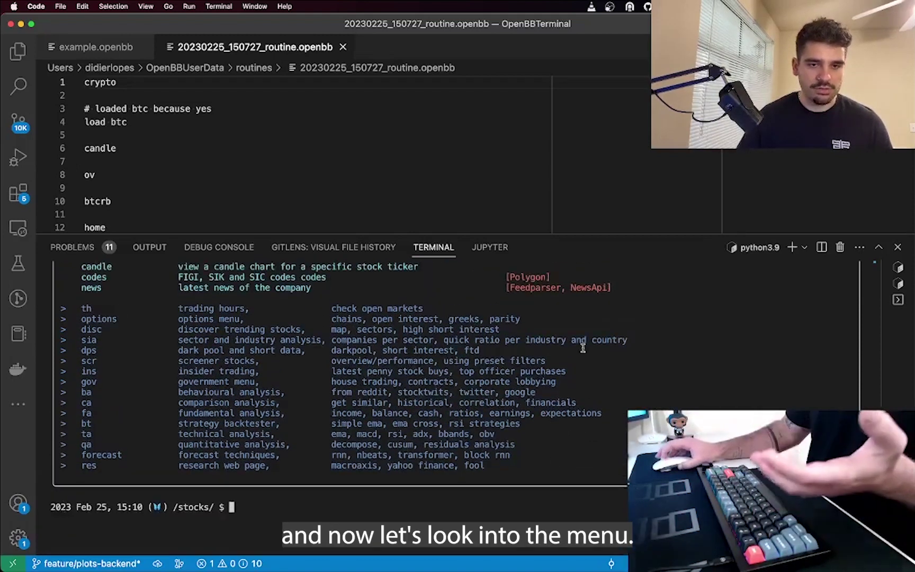
left_click_drag(577, 232, 579, 128)
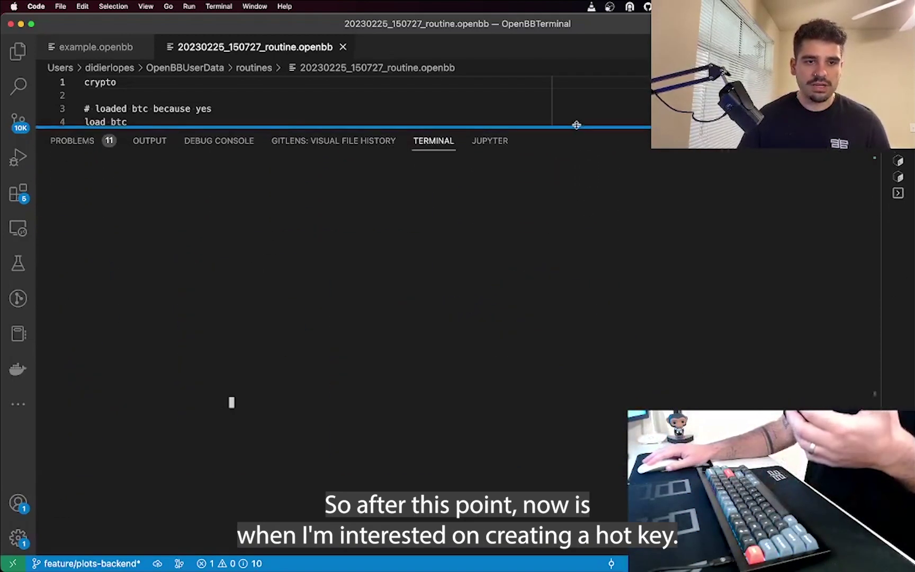
type("?")
key("Return")
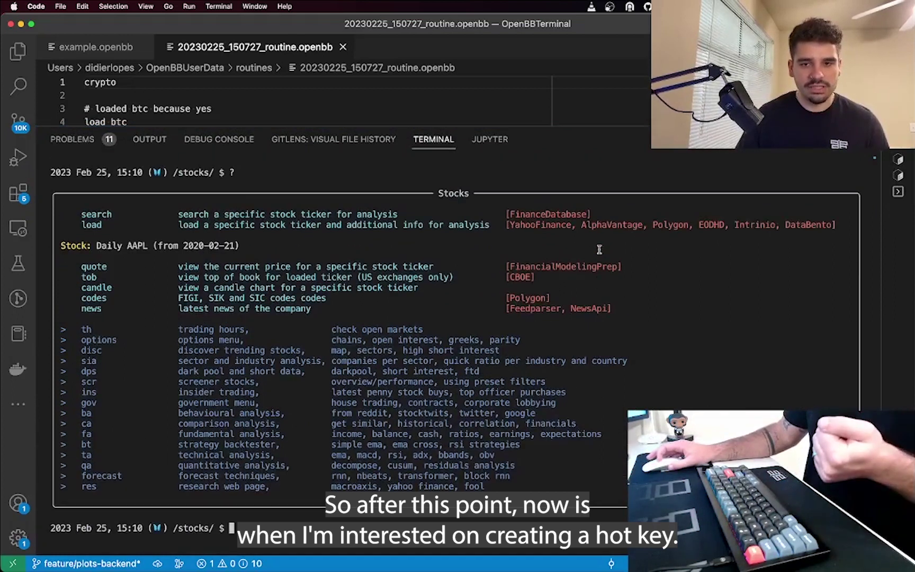
scroll(599, 250, "down", 2)
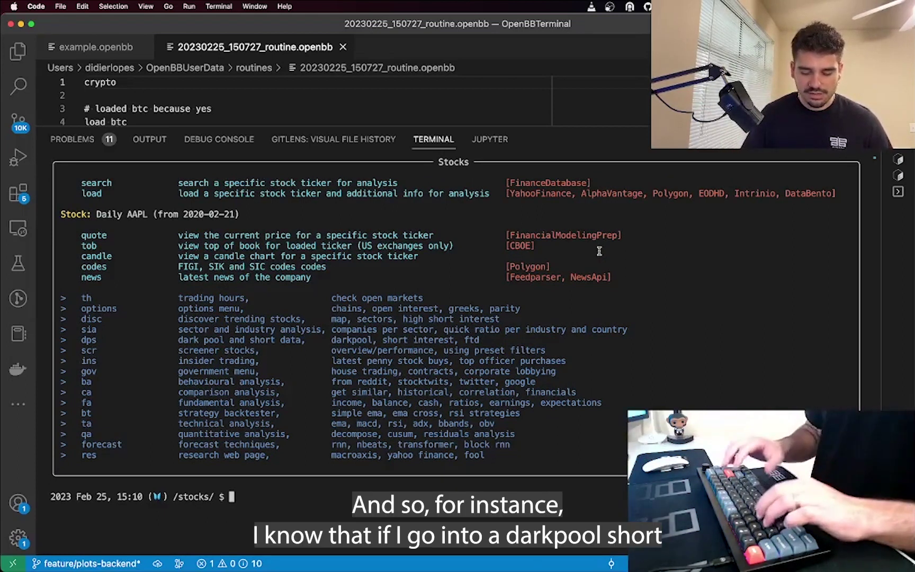
Run the command pipeline dps/psi/../fa/pt/income/.. from the stocks menu and close both AAPL chart windows.
type("dps")
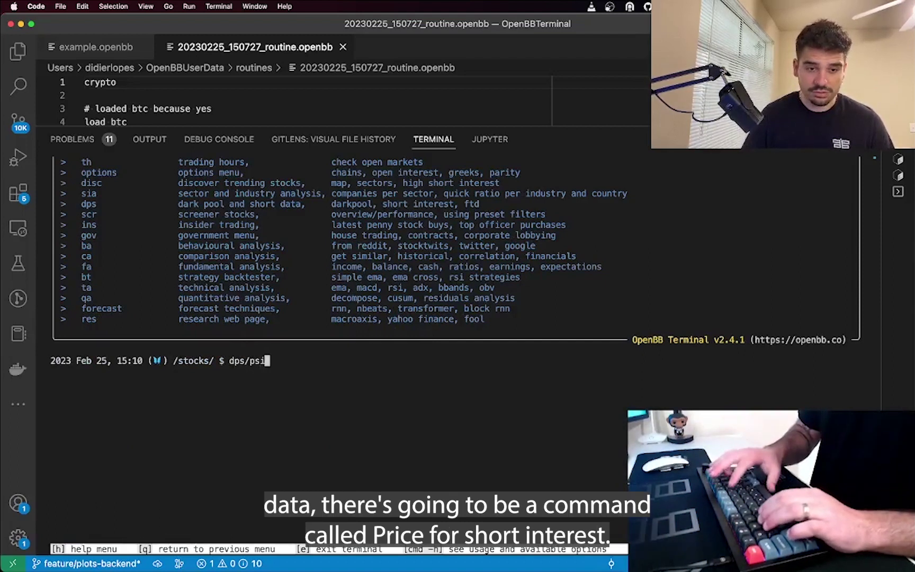
type("/psi/..")
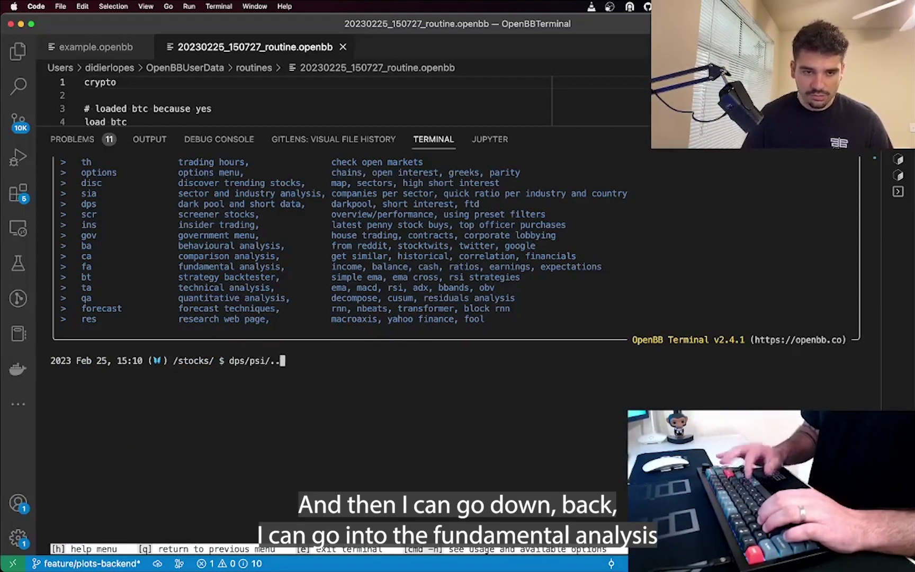
type("/f")
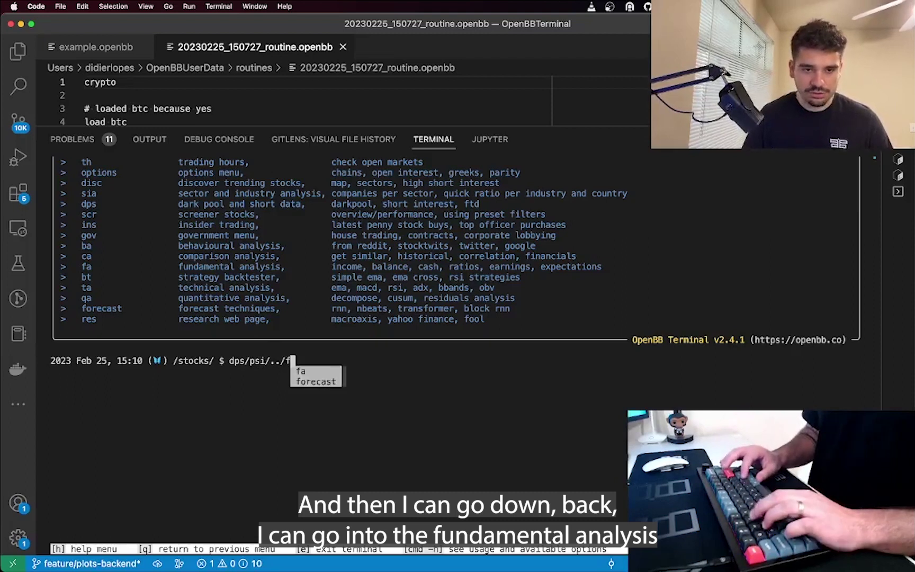
type("a/pt")
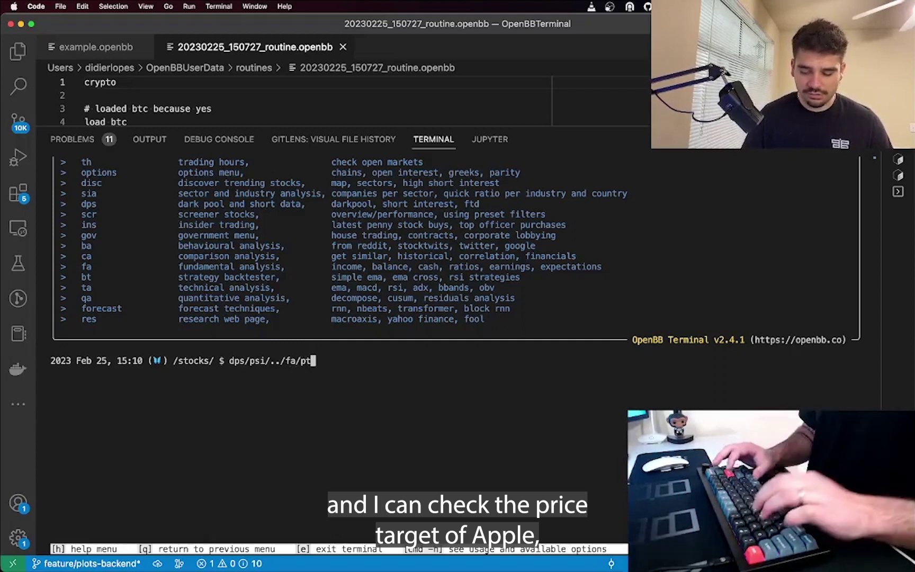
type("/income")
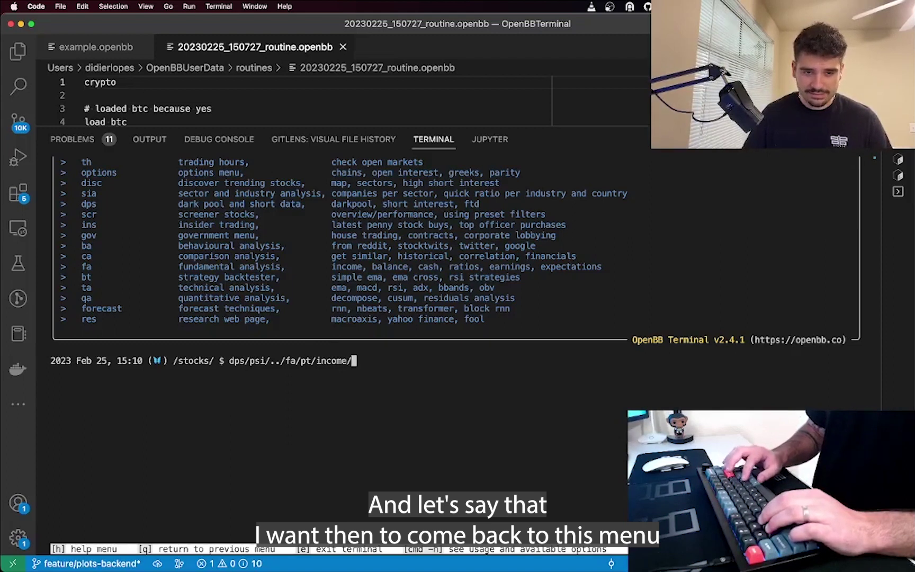
type("/q")
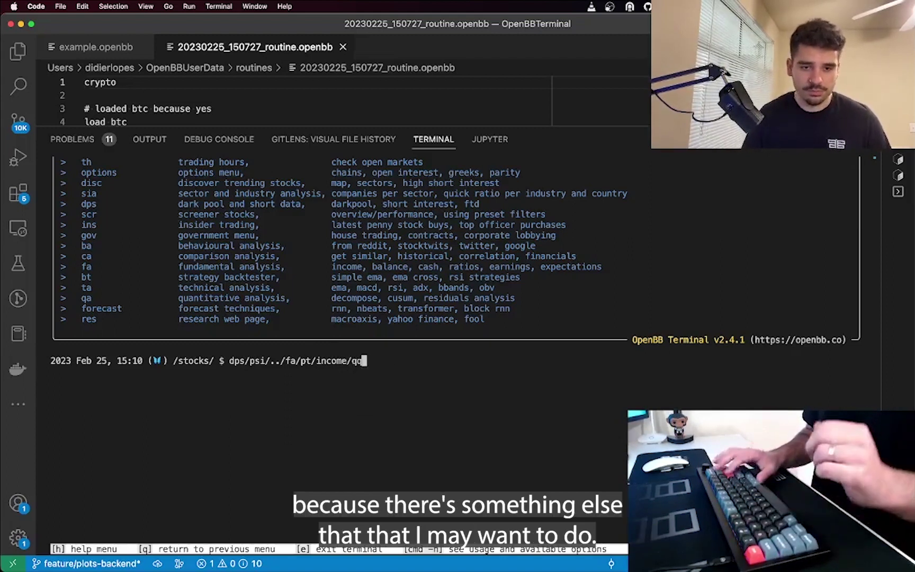
key("BackSpace")
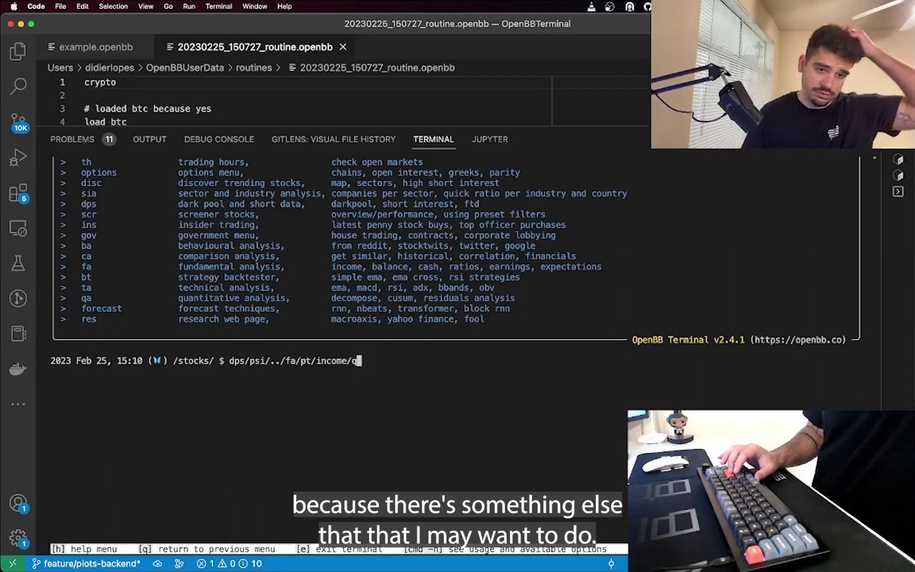
type("..")
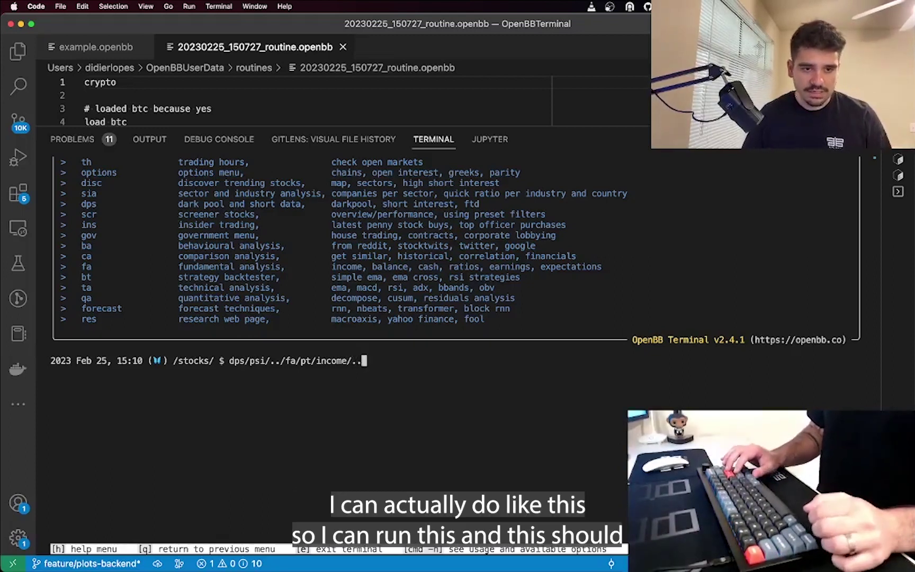
key("Return")
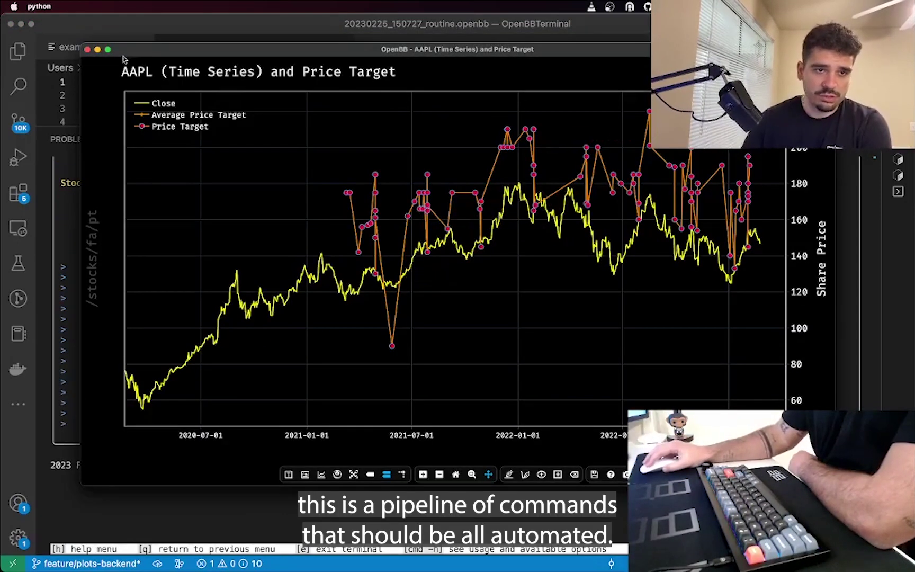
left_click(88, 50)
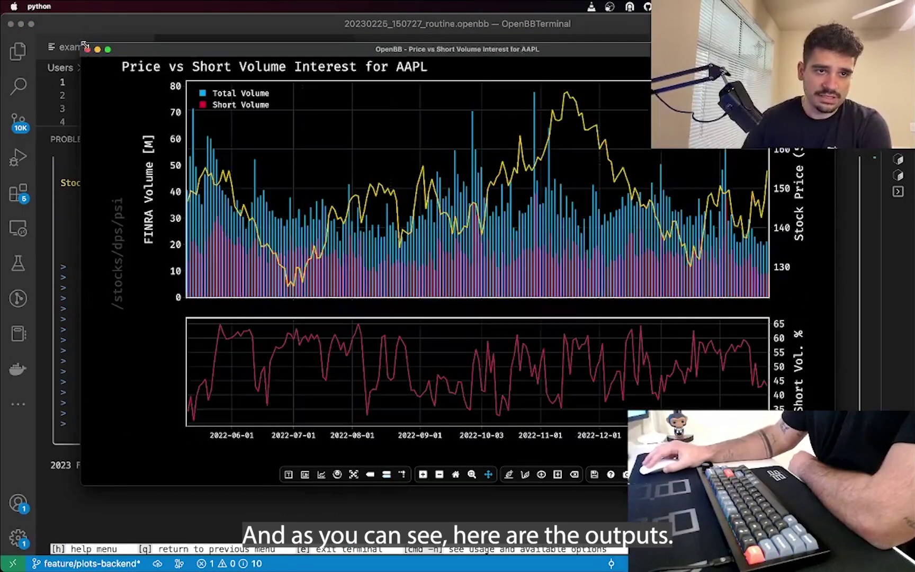
left_click(88, 51)
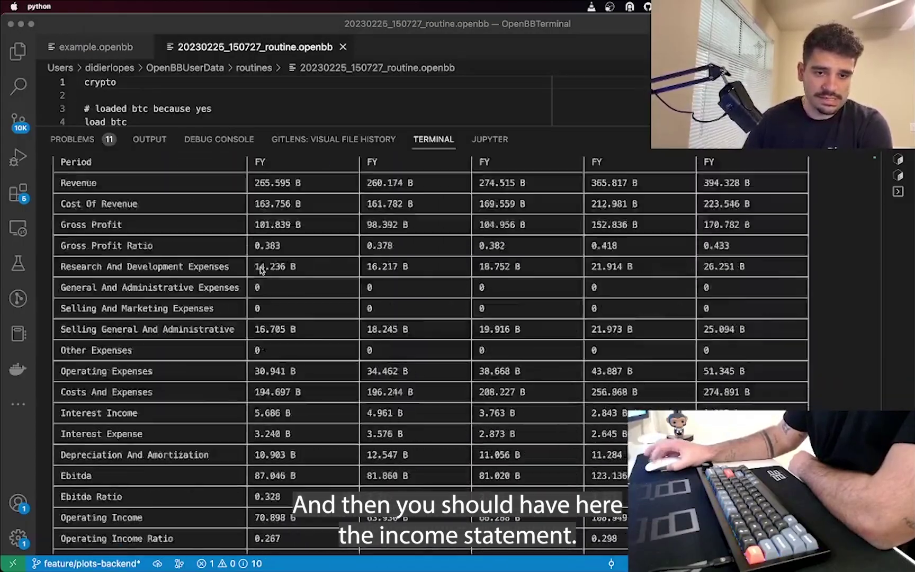
Recall the pipeline dps/psi/../fa/pt/income/.. at the prompt and copy it into the Macro 0 editor in VIA.
type("dps/psi/../fa/pt/income/..")
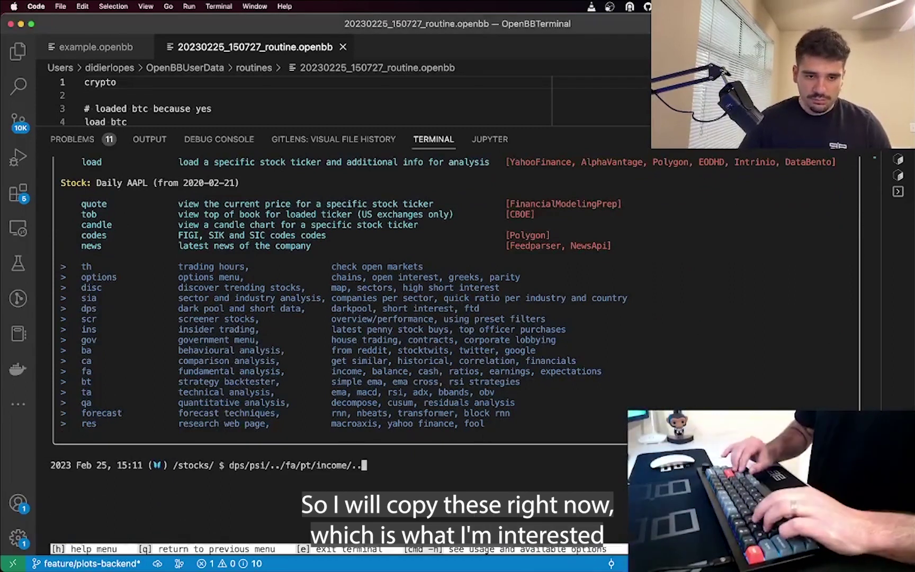
left_click_drag(376, 464, 229, 465)
key("super+c")
key("super+Tab")
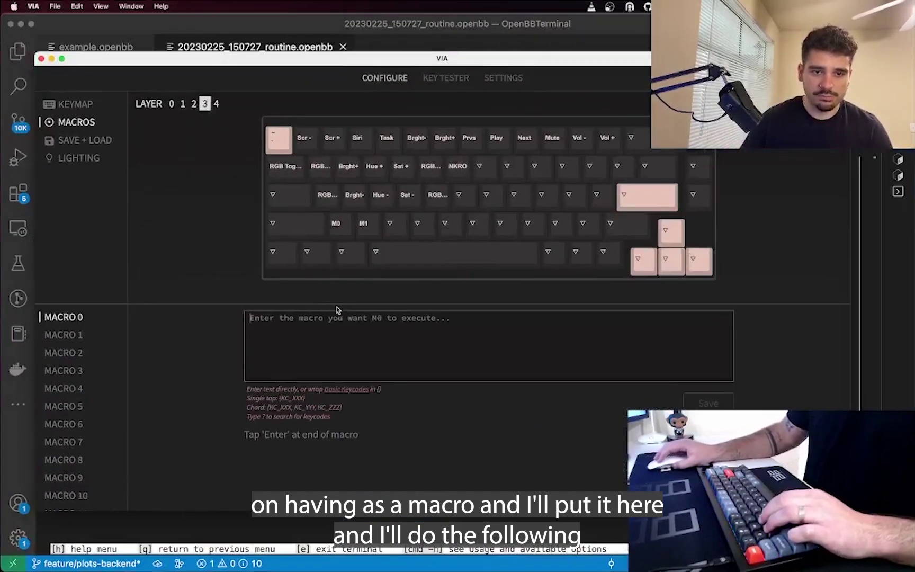
key("super+v")
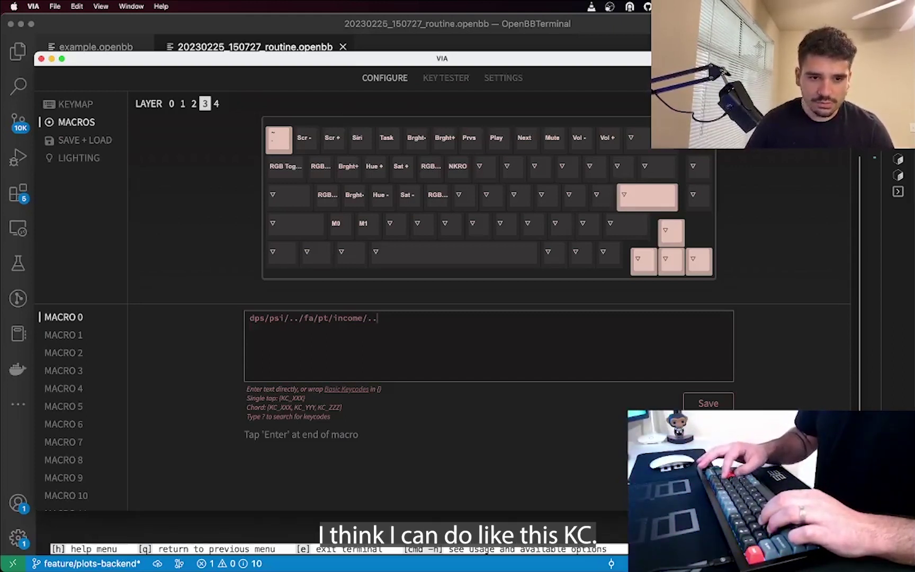
Append the Enter keycode {KC_ENT} to the Macro 0 text and save the macro.
type("{KC_EN")
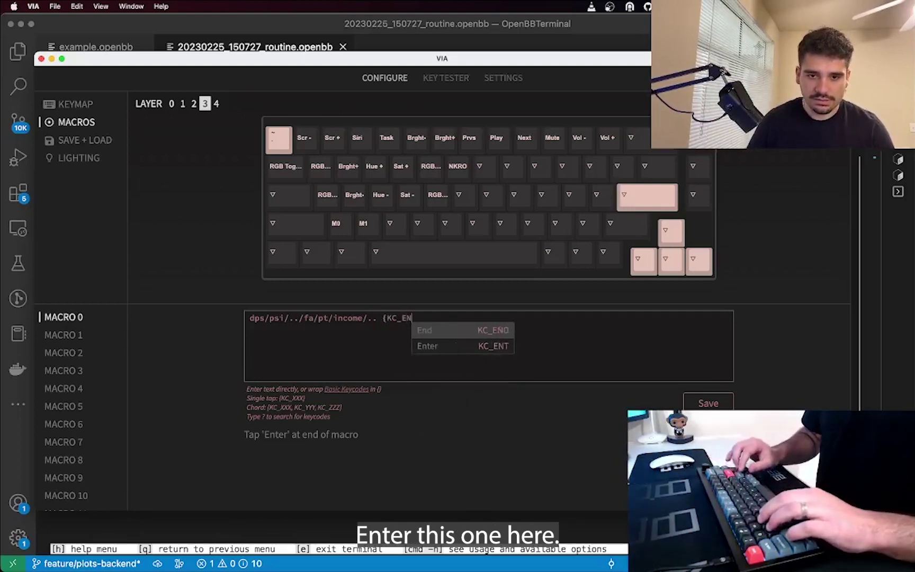
type("T,")
key("BackSpace")
type("}")
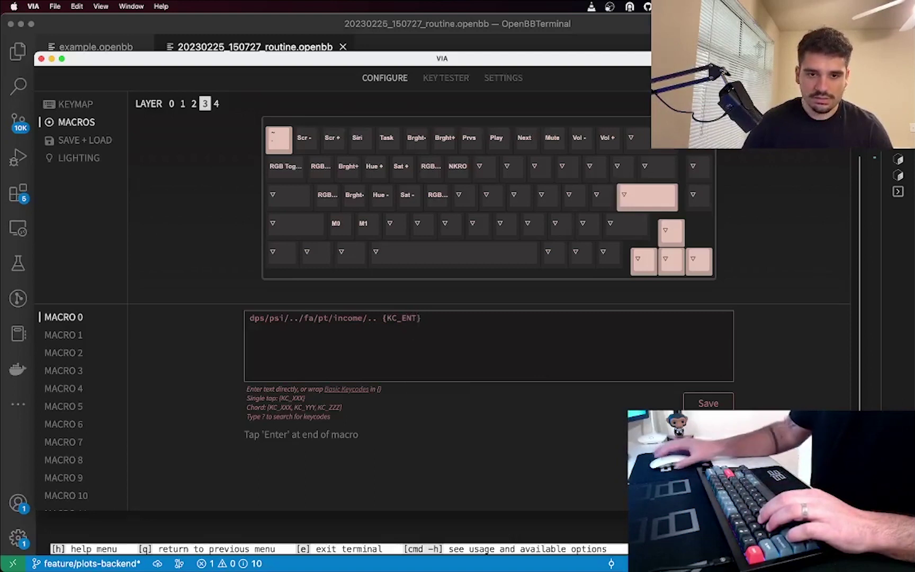
left_click(697, 401)
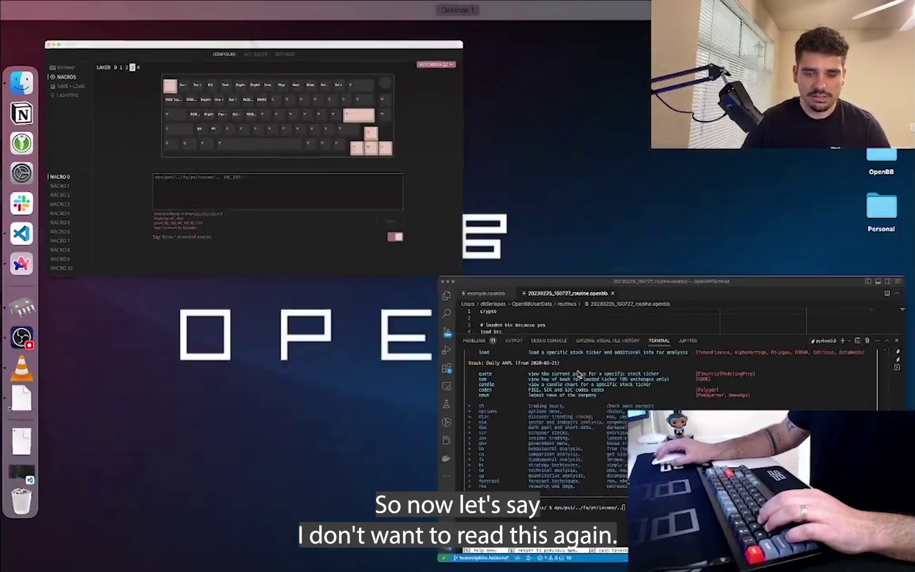
Switch back to Visual Studio Code's terminal and clear the leftover pipeline from the stocks prompt.
left_click(535, 419)
type("dps/psi/../fa/pt/income/..")
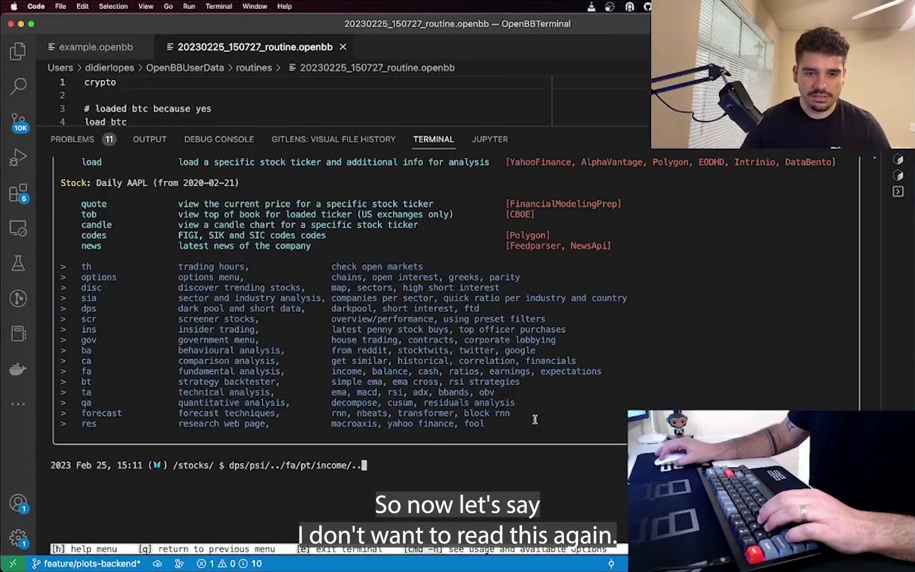
key("BackSpace")
key("BackSpace")
key("BackSpace")
key("BackSpace")
key("BackSpace")
key("BackSpace")
key("BackSpace")
key("BackSpace")
key("BackSpace")
key("BackSpace")
key("BackSpace")
key("BackSpace")
key("BackSpace")
key("BackSpace")
key("BackSpace")
key("BackSpace")
key("BackSpace")
key("BackSpace")
key("BackSpace")
key("BackSpace")
Load the ticker tslq and replace it with tsla.
type("load tslq")
key("Return")
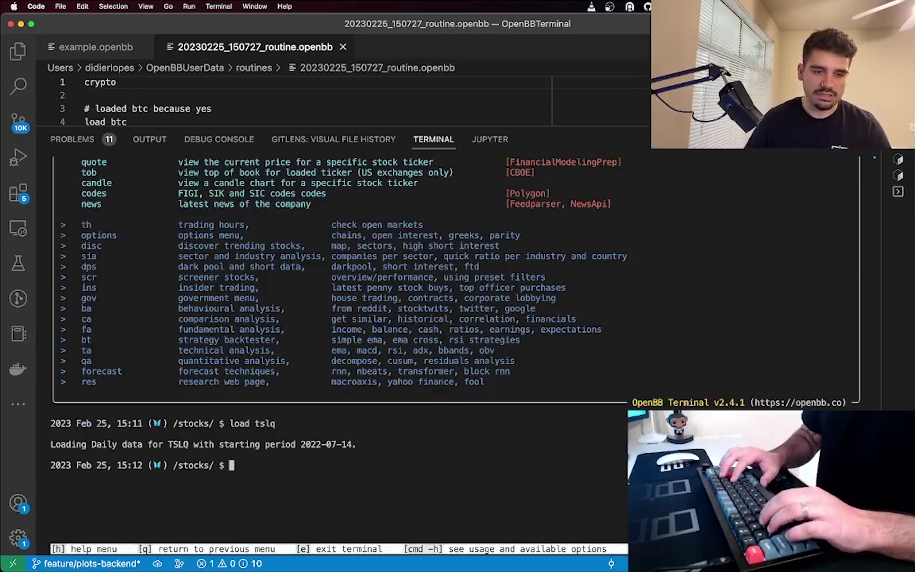
type("load tsla")
key("Return")
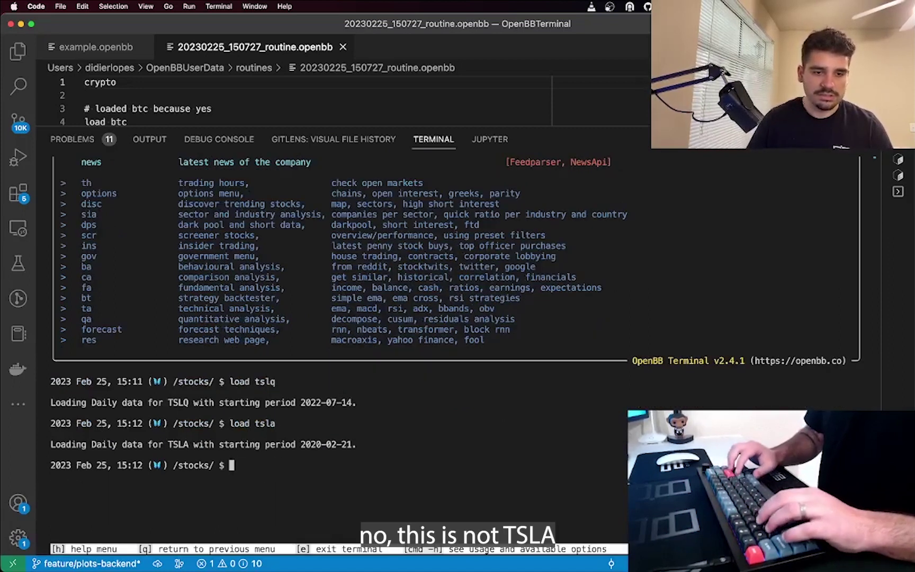
Run the dps/psi/../fa/pt/income/.. pipeline for TSLA and close its price target and short volume charts.
key("Up")
key("Up")
key("Up")
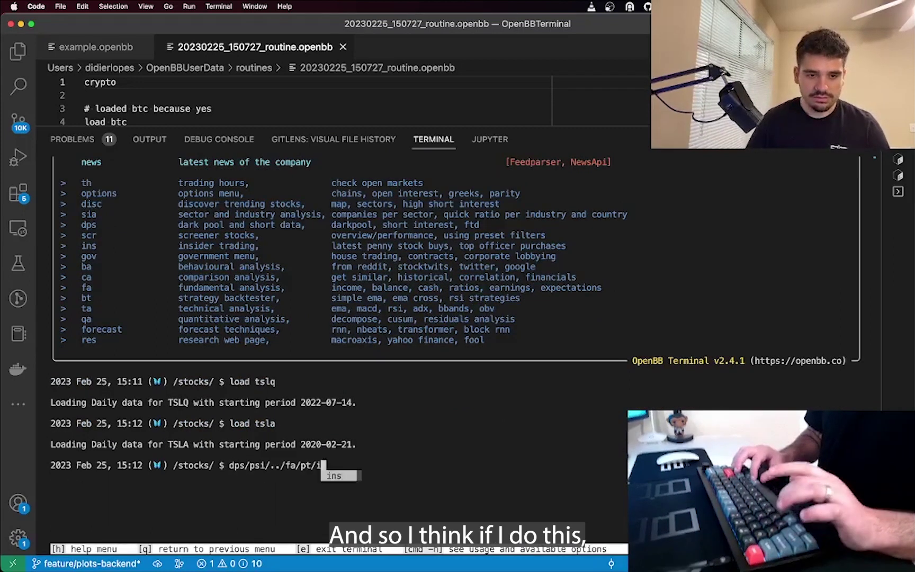
key("Return")
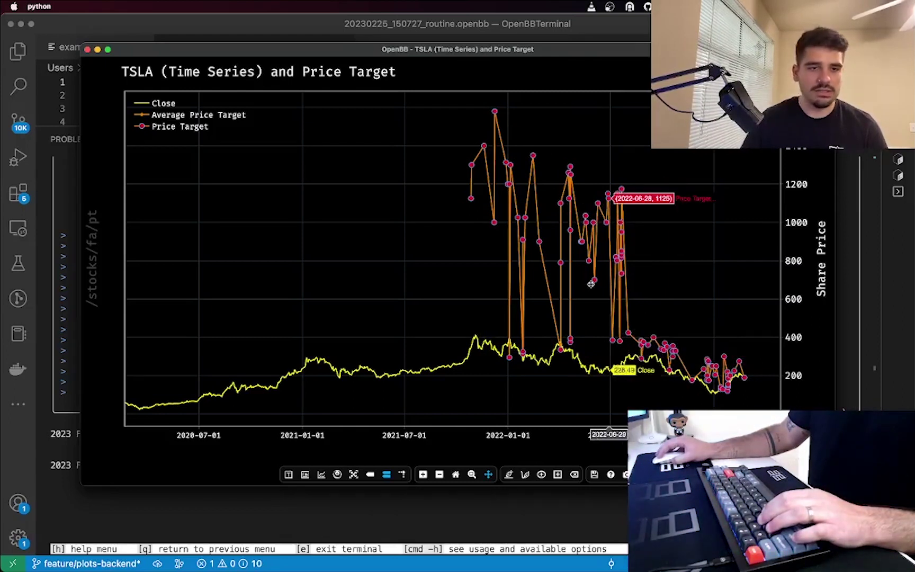
left_click(88, 50)
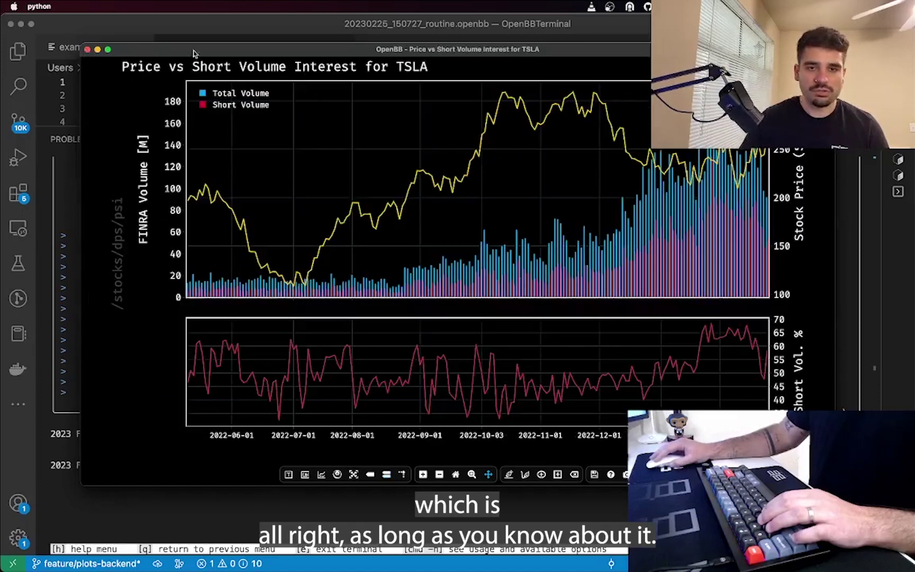
left_click(88, 50)
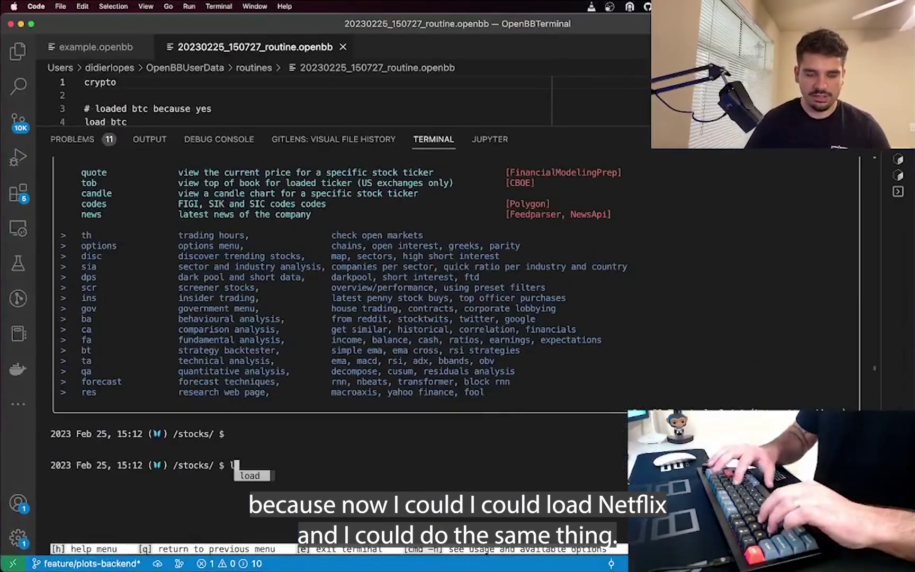
Load the ticker nflx in the stocks menu.
type("load nfc")
key("BackSpace")
type("lx")
key("Return")
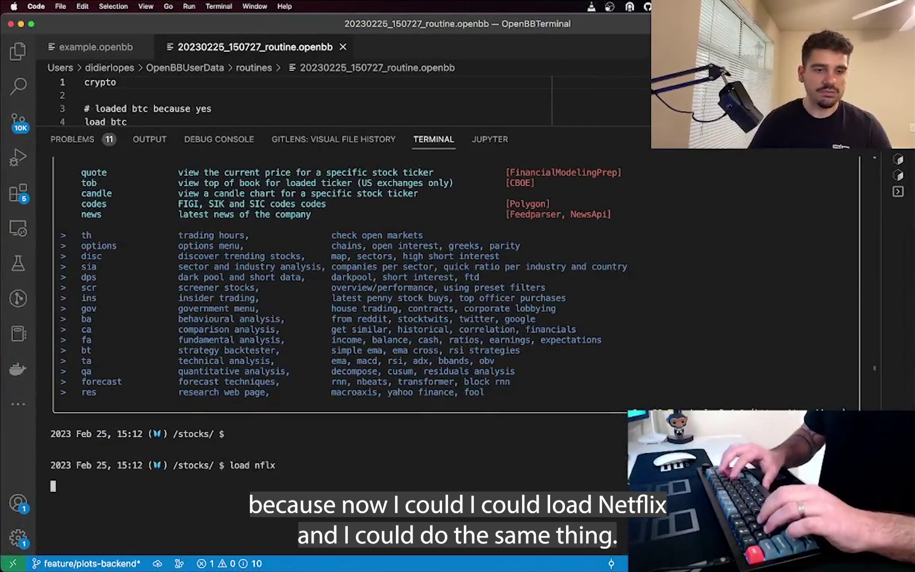
Run the dps/psi/../fa/pt/income/.. pipeline for NFLX and close its two chart windows.
type("dps/psi/../fa/pt/income/..")
key("Return")
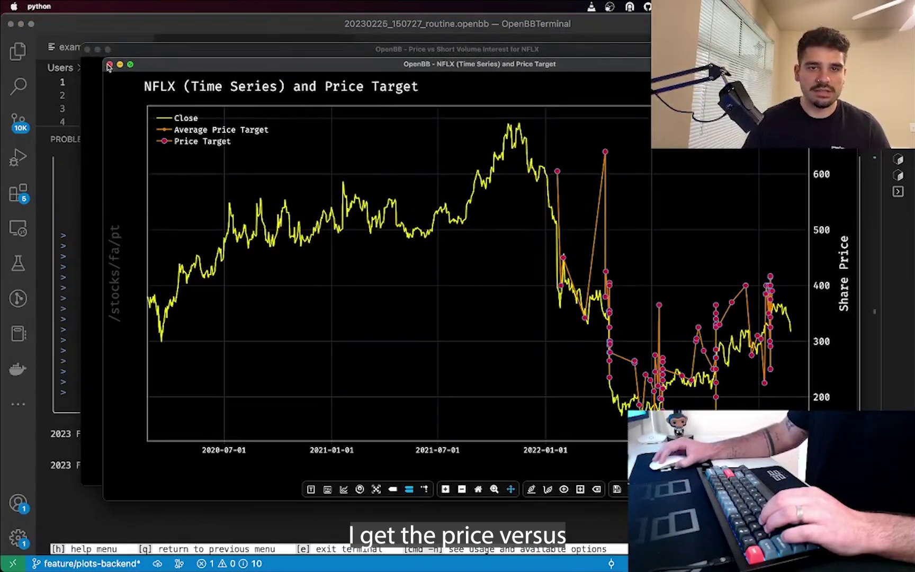
left_click(109, 64)
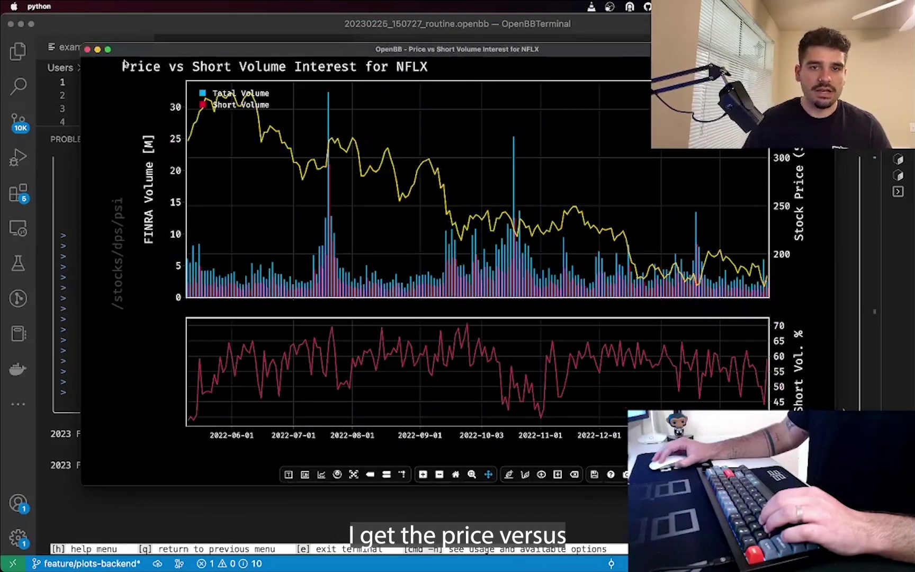
left_click(88, 50)
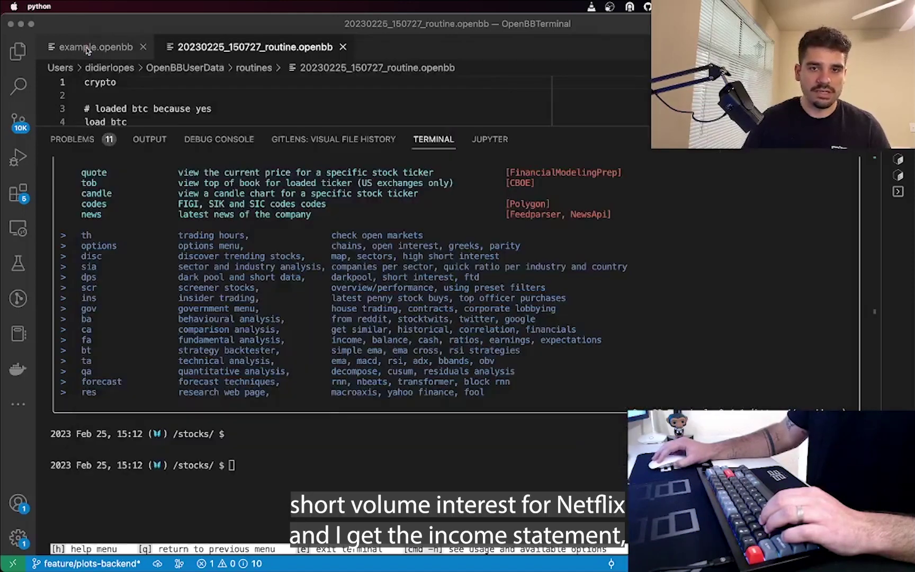
Examine the Netflix income statement in the terminal output, from its yearly header rows down to the filing links.
type("fa")
key("Return")
type("pt")
key("Return")
type("income")
key("Return")
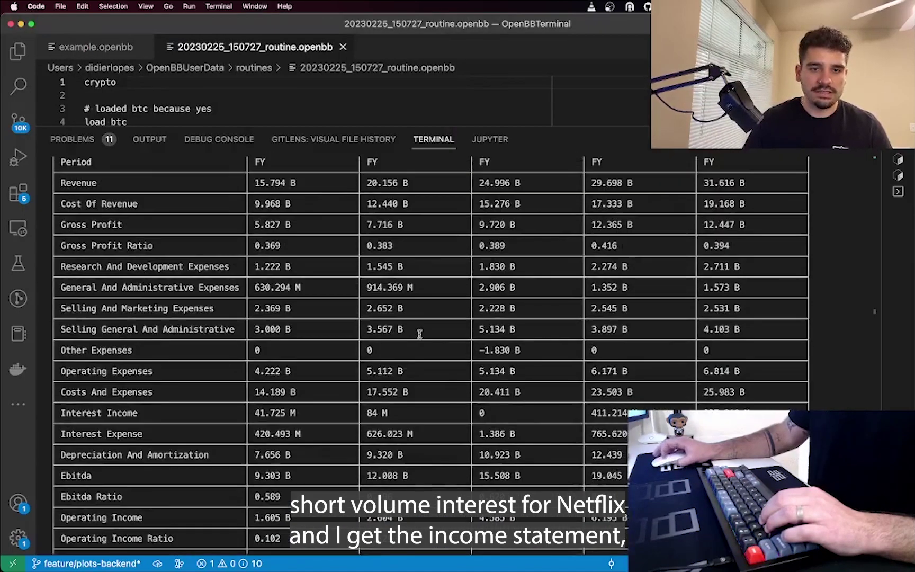
scroll(471, 304, "down", 4)
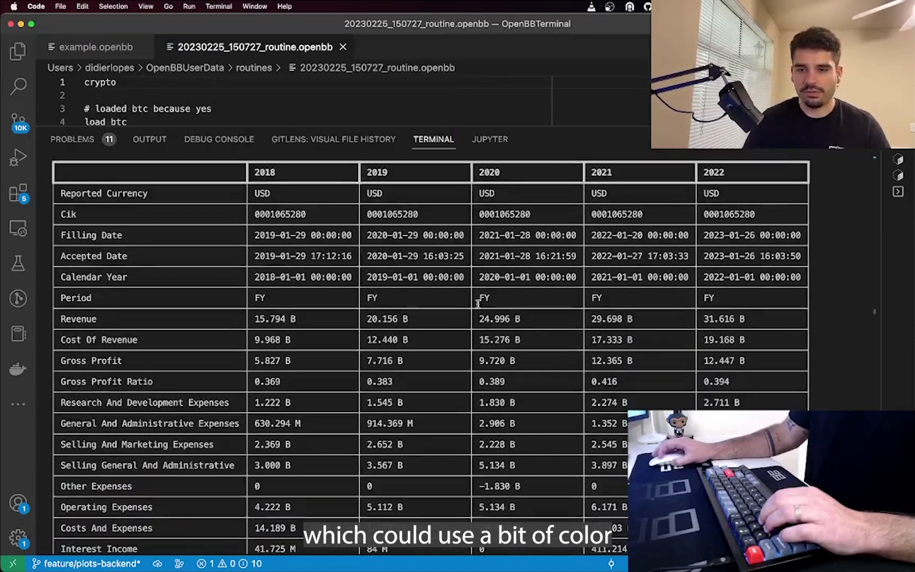
scroll(408, 273, "down", 15)
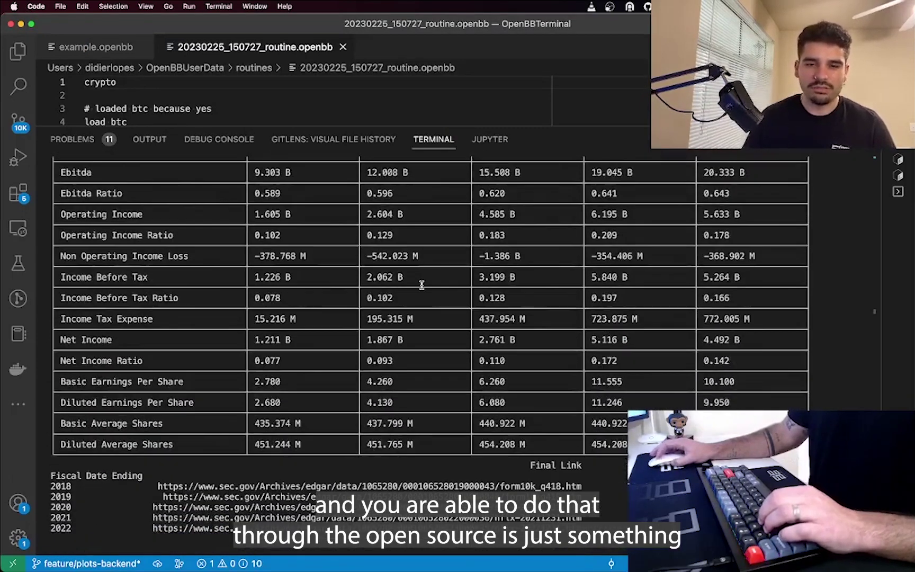
scroll(418, 297, "down", 10)
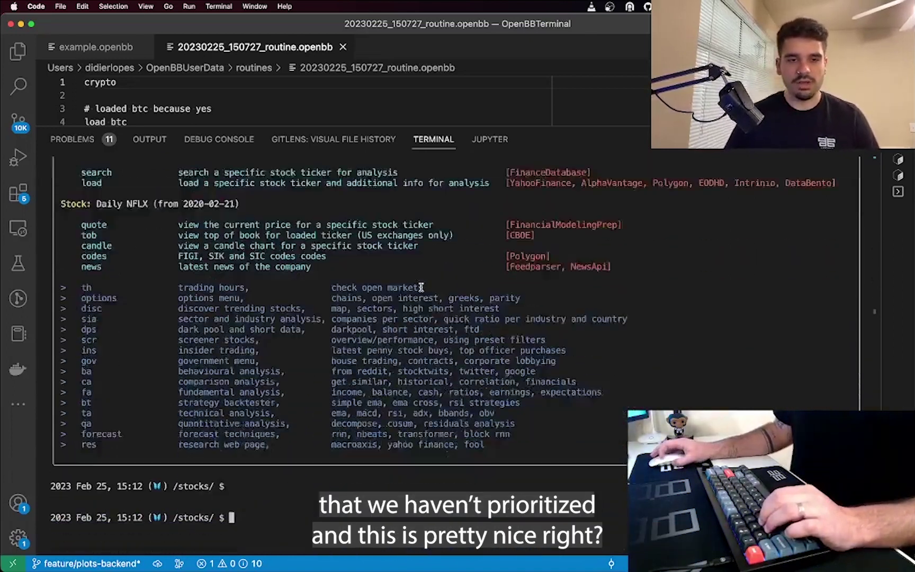
scroll(411, 375, "up", 1)
scroll(410, 375, "down", 1)
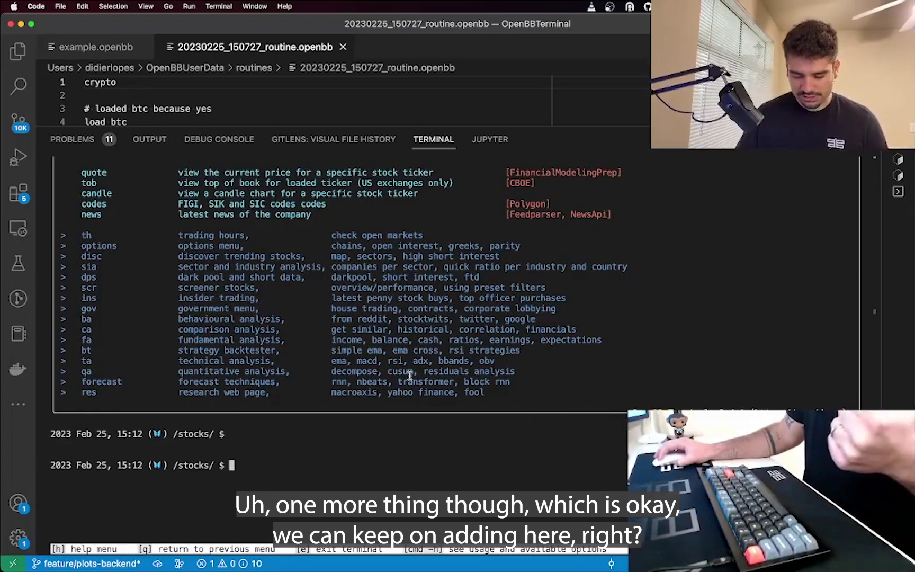
Switch to VIA and review the dps/psi/../fa/pt/income/.. command pipeline stored in Macro 0.
key("super+Tab")
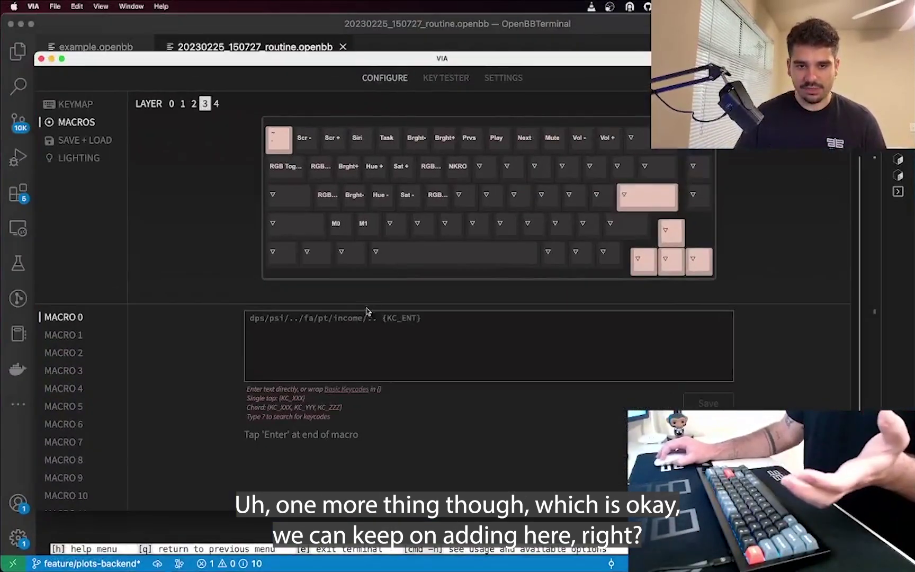
left_click(370, 318)
left_click_drag(365, 317, 247, 316)
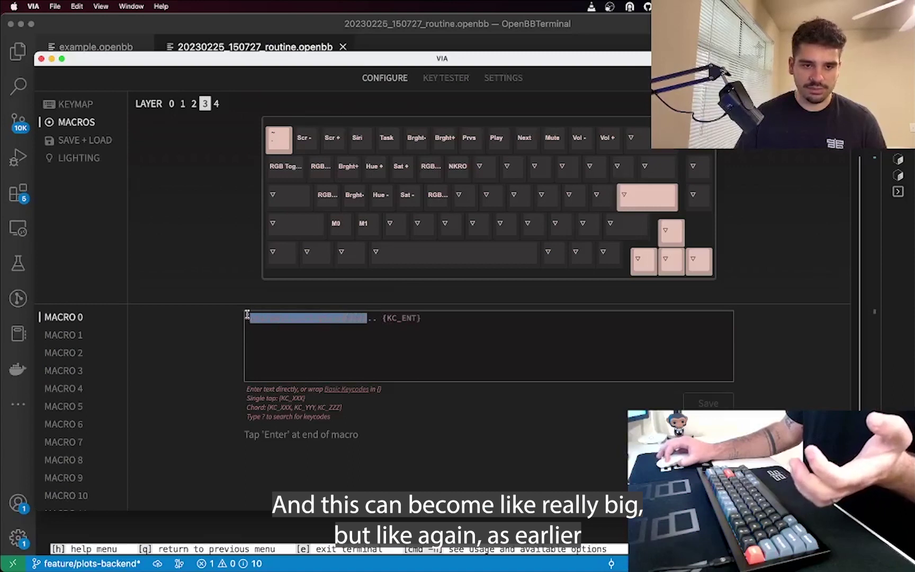
left_click(378, 317)
left_click_drag(380, 317, 178, 307)
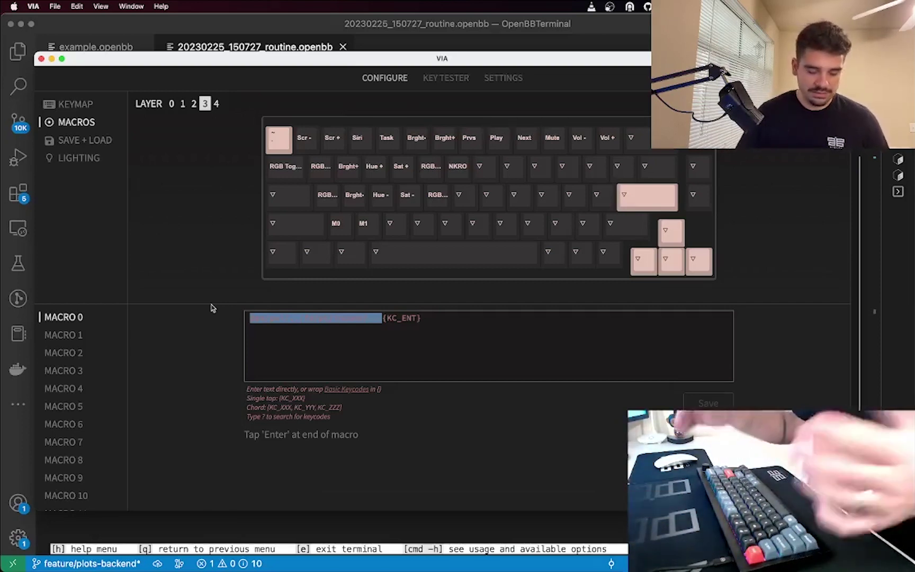
left_click(342, 326)
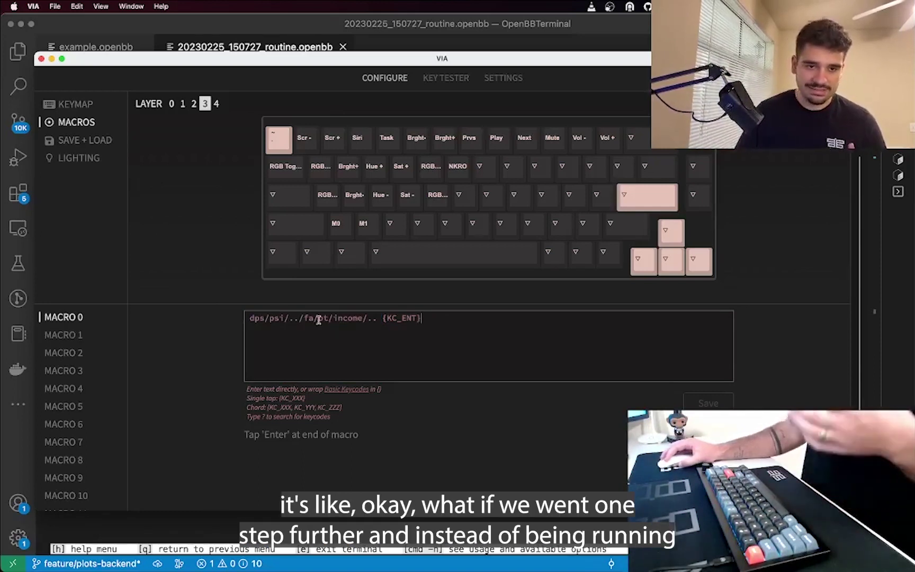
left_click_drag(420, 318, 214, 318)
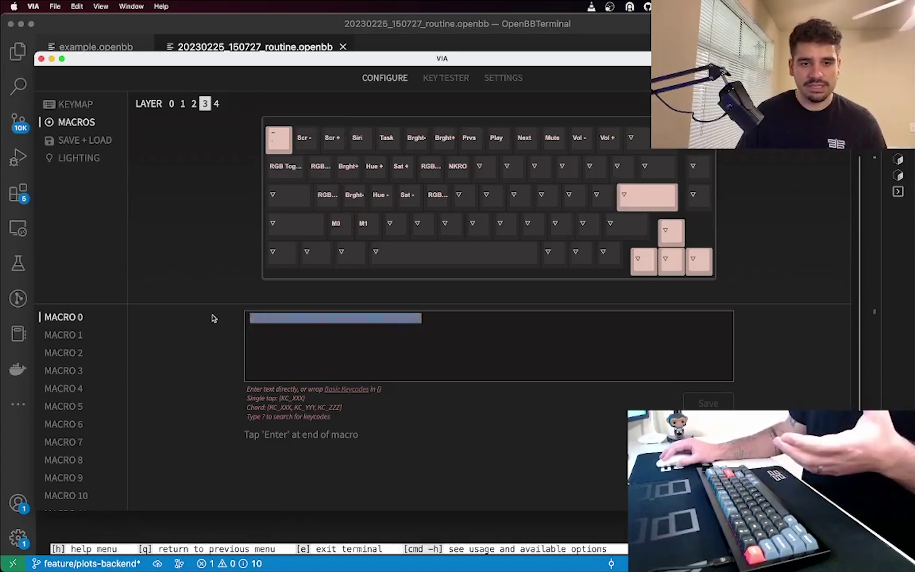
Open the empty Macro 1, then switch back to the OpenBB Terminal and return to its home menu.
left_click(152, 339)
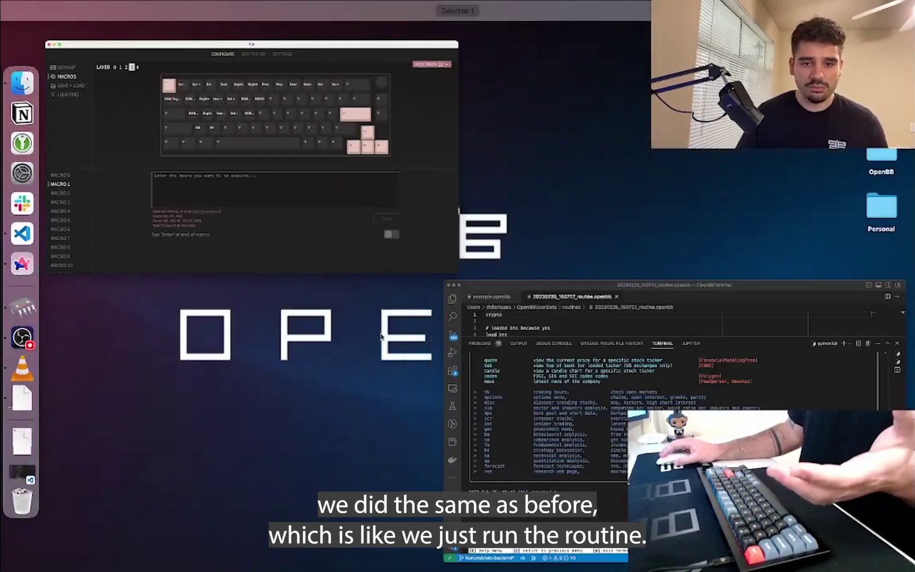
left_click(490, 353)
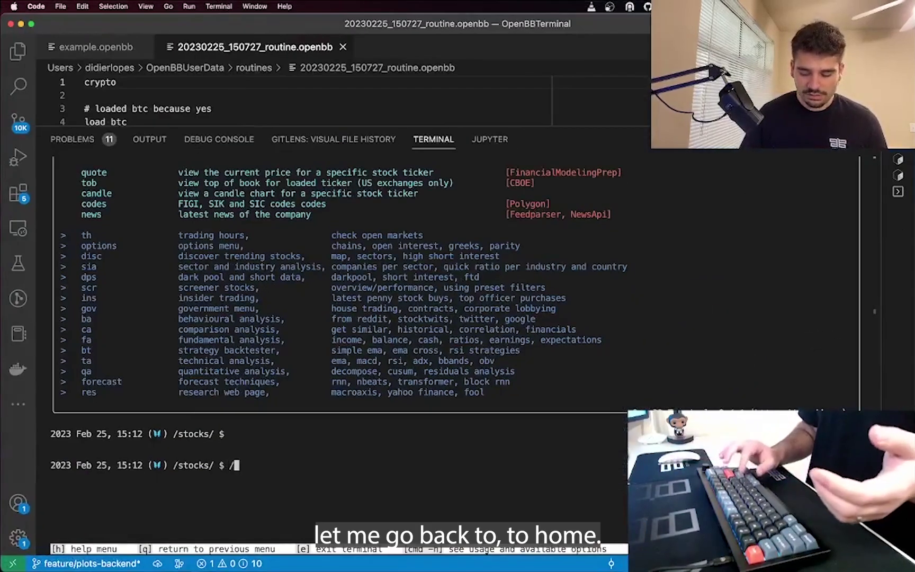
type("/")
key("Return")
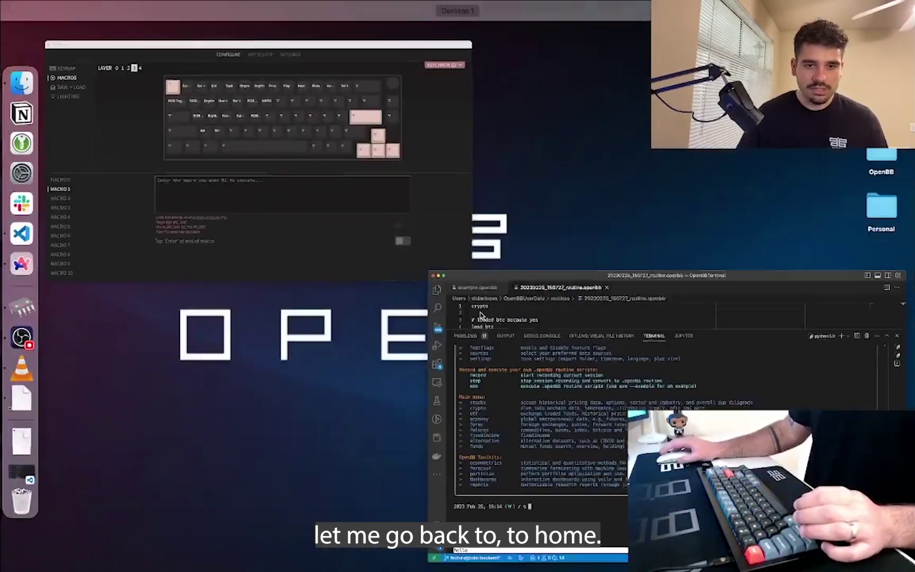
Switch to VIA and enter exe example.openbb as the text of Macro 1.
left_click(365, 235)
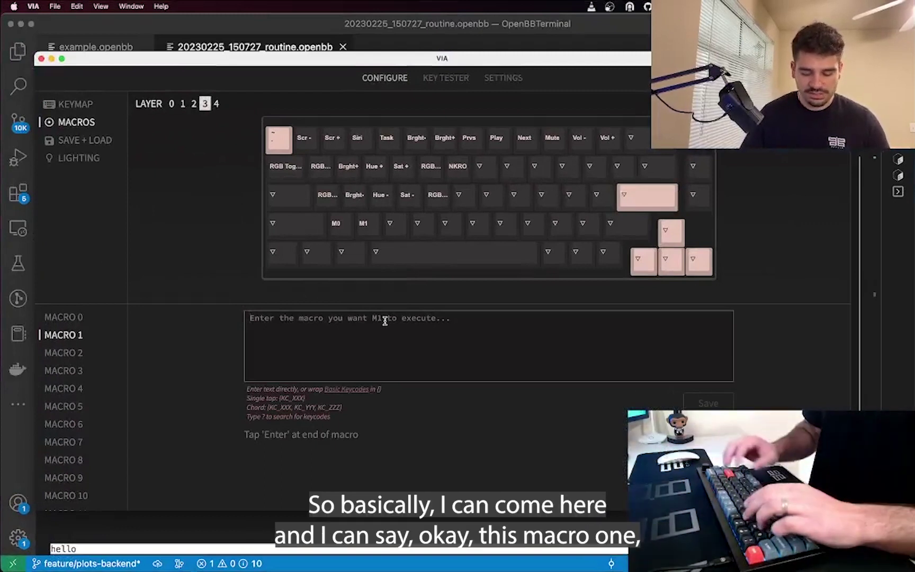
type("exe example.op")
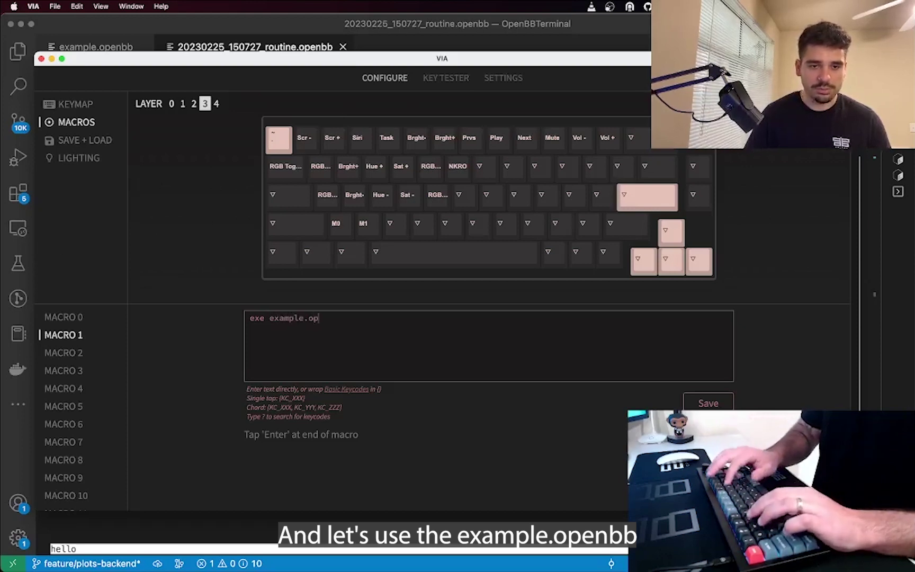
type("enbb")
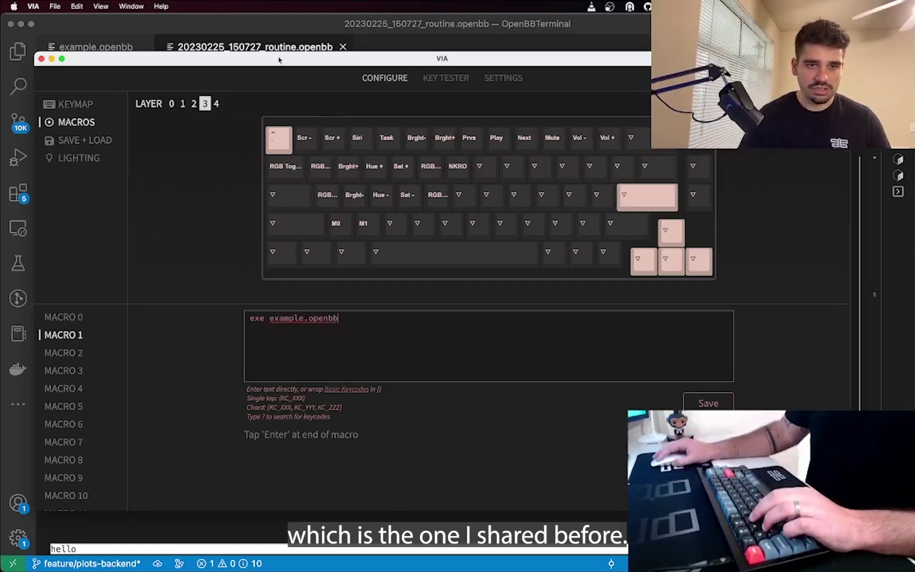
Check the example.openbb routine in VS Code, then copy the file path of 20230225_150727_routine.openbb.
double_click(279, 59)
left_click(97, 49)
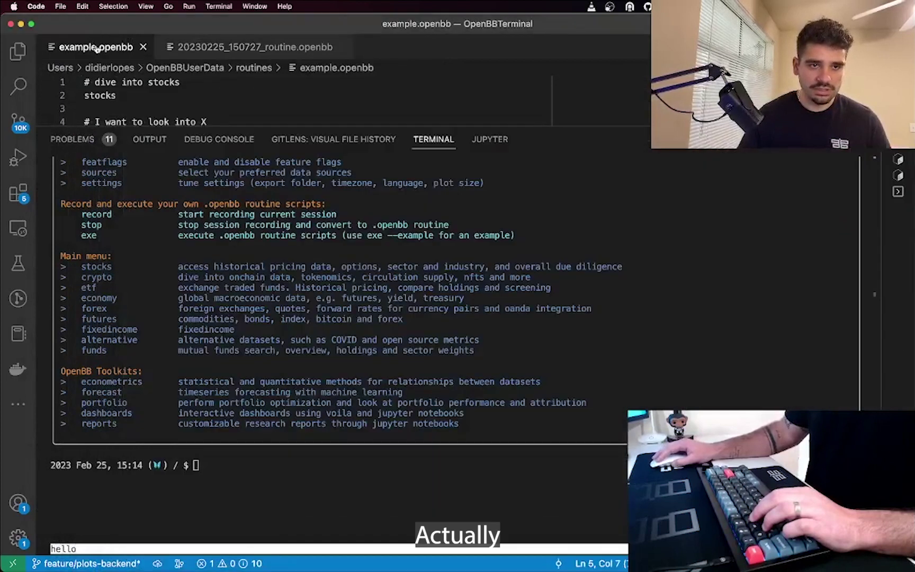
scroll(159, 101, "down", 2)
scroll(158, 101, "up", 2)
scroll(159, 101, "down", 1)
scroll(157, 99, "down", 1)
left_click(237, 48)
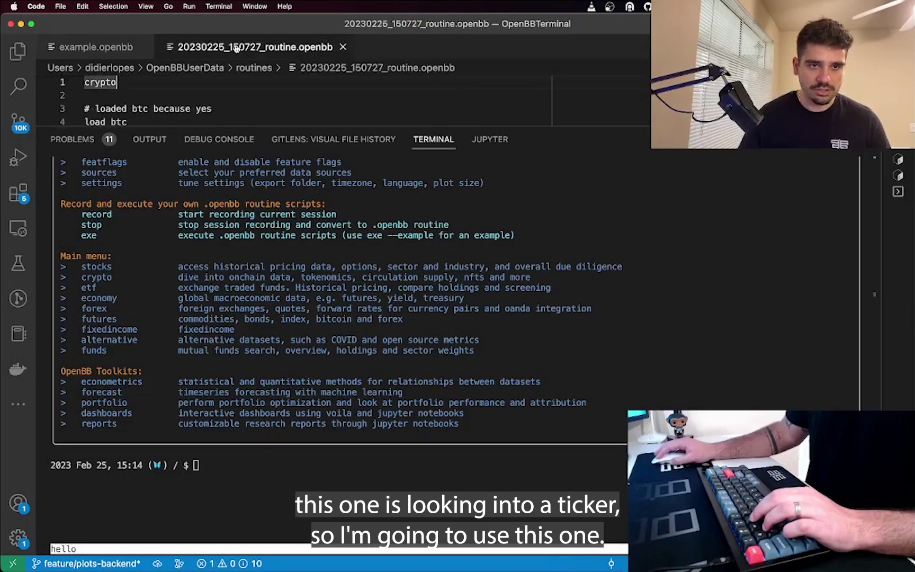
right_click(236, 48)
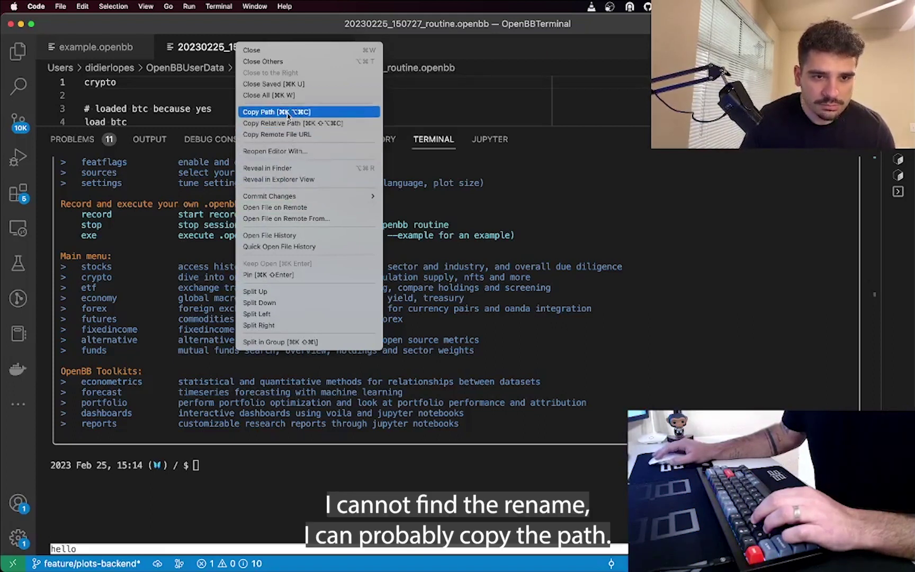
left_click(287, 113)
Replace example.openbb in VIA's Macro 1 with the copied path of the 20230225_150727 routine.
key("ctrl+Up")
left_click(313, 398)
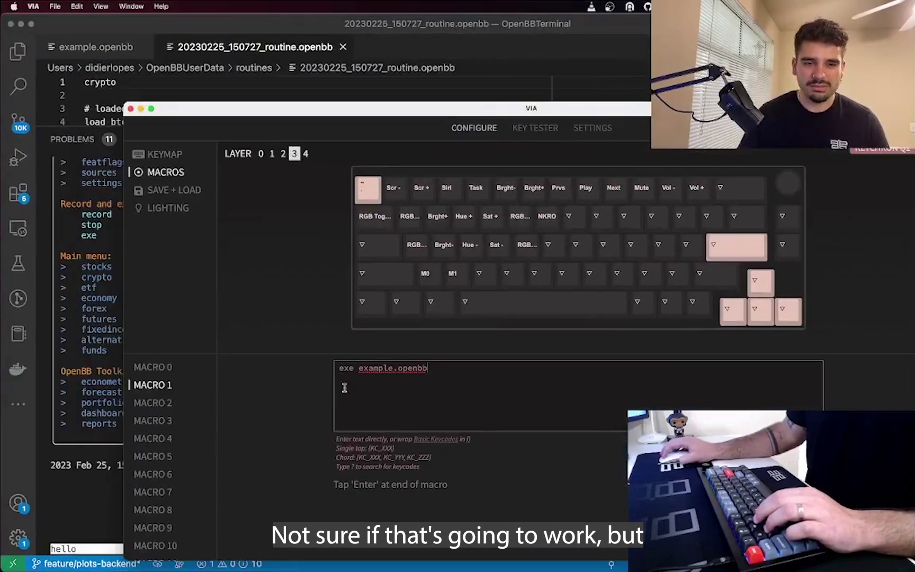
left_click_drag(439, 368, 364, 371)
key("super+v")
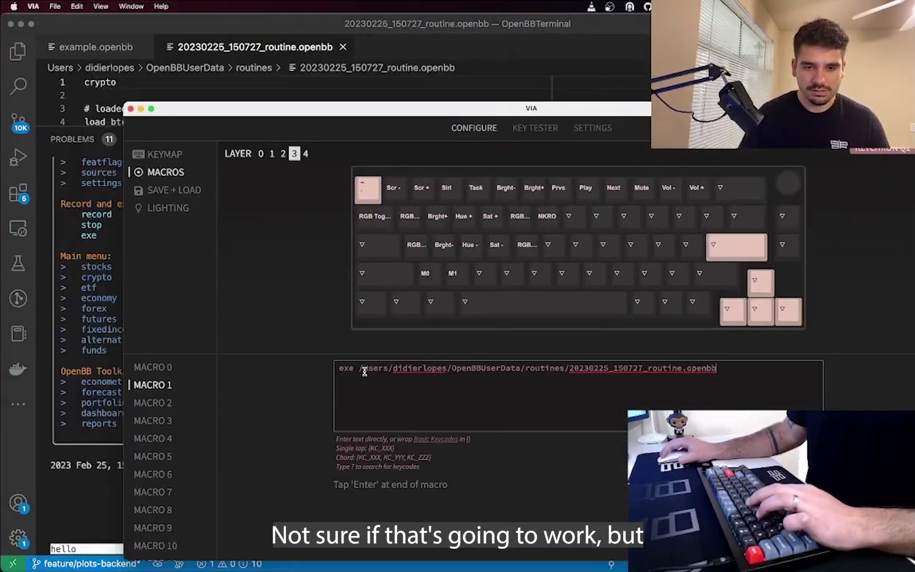
Strip the folder path so Macro 1 reads exe 20230225_150727_routine.openbb, and append {KC_ENT}.
left_click_drag(566, 369, 367, 369)
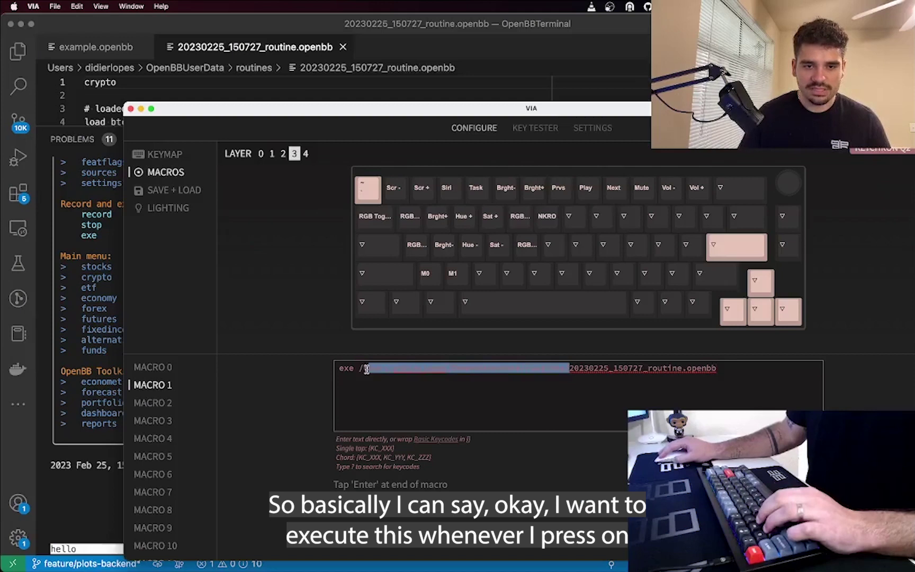
key("BackSpace")
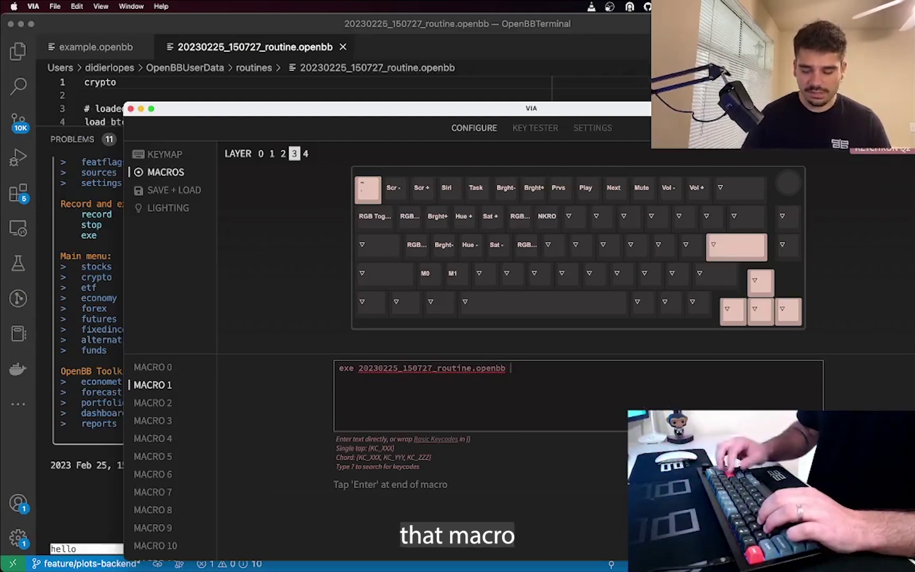
type("{KC_EN")
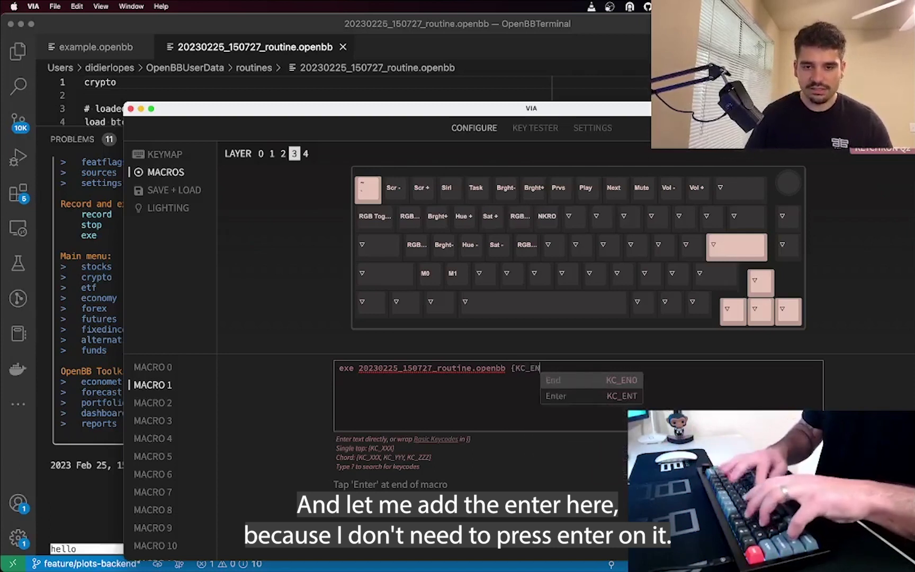
type("T}")
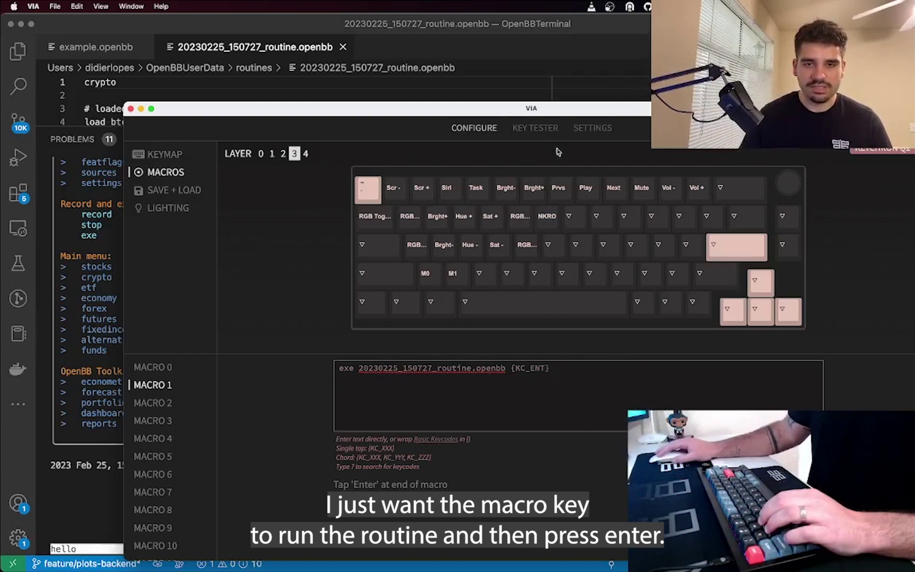
Execute 20230225_150727_routine.openbb from the OpenBB home menu and close its Bitcoin Rainbow and BTC/USD candle charts.
key("super+Tab")
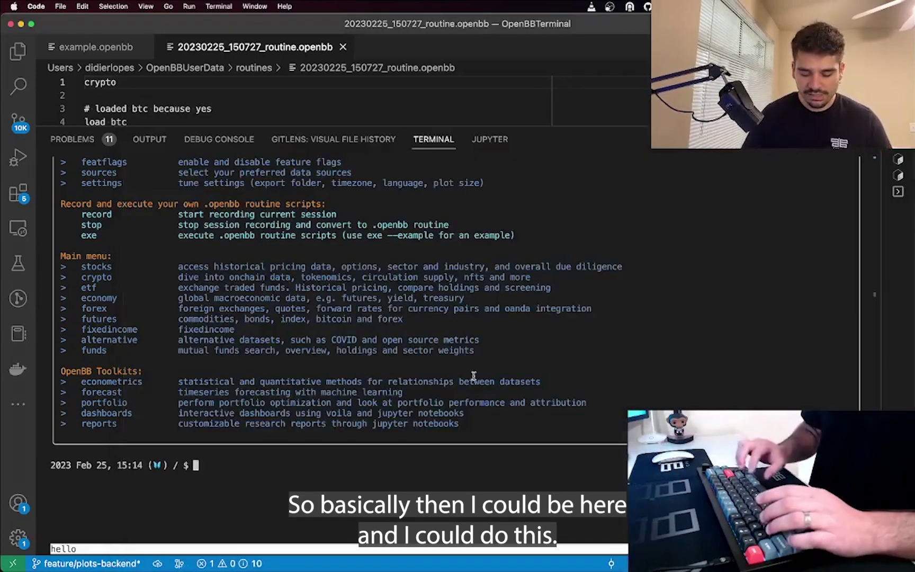
type("exe 20230225_150727_r")
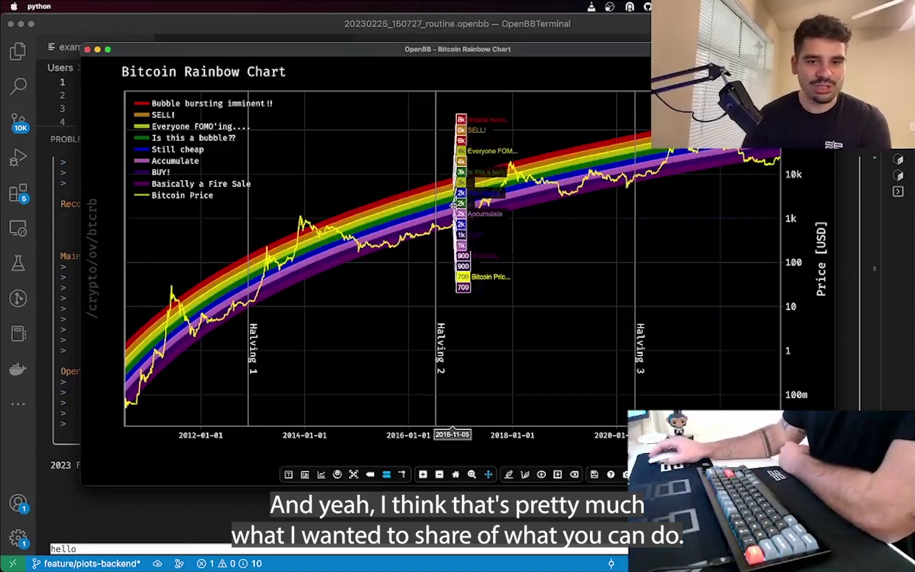
left_click_drag(302, 48, 436, 116)
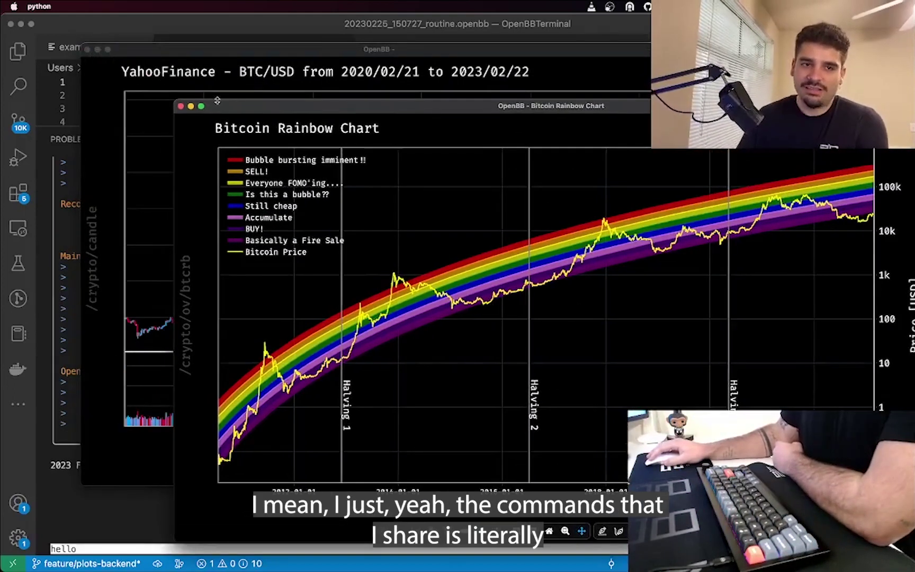
left_click(136, 90)
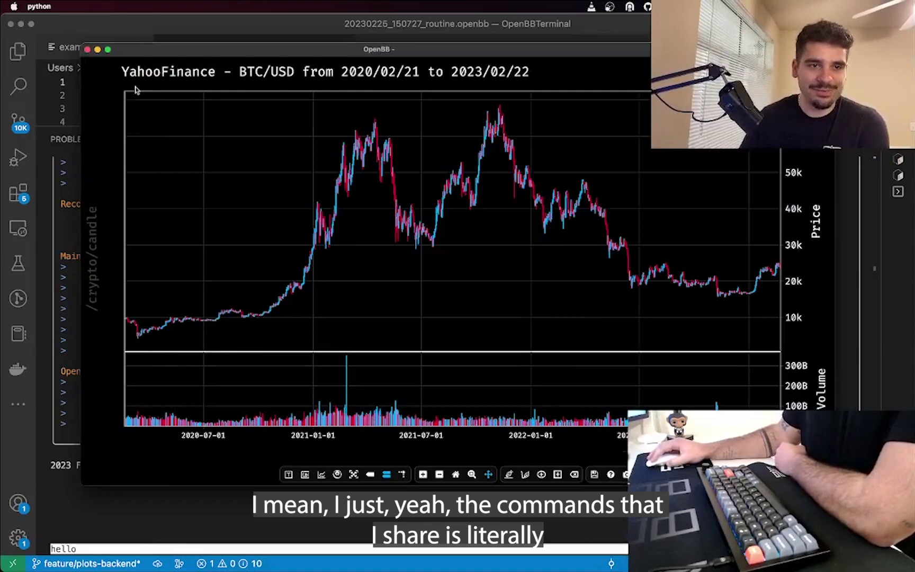
left_click(87, 49)
Enlarge the terminal panel slightly and look through the Home menu's information, configuration, routine and main menu sections.
left_click_drag(532, 128, 533, 111)
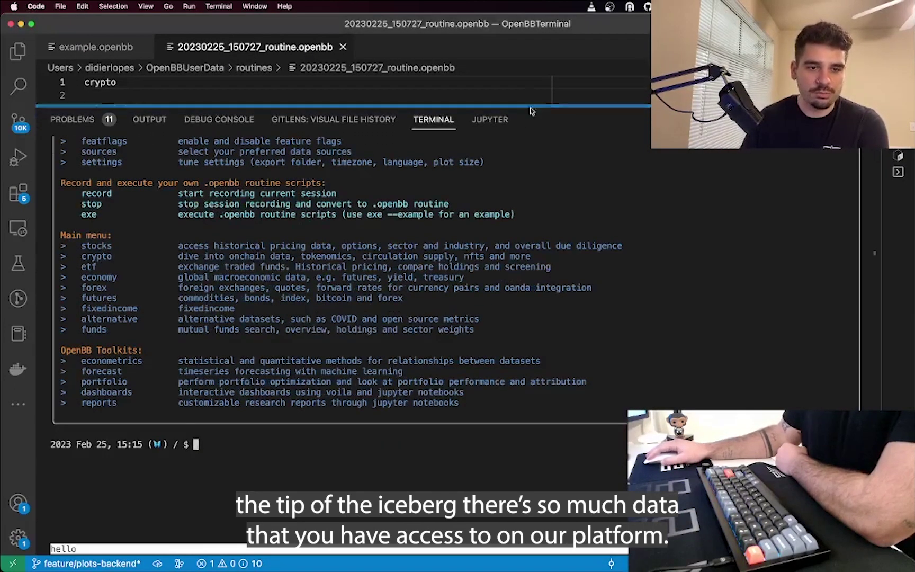
scroll(527, 151, "up", 8)
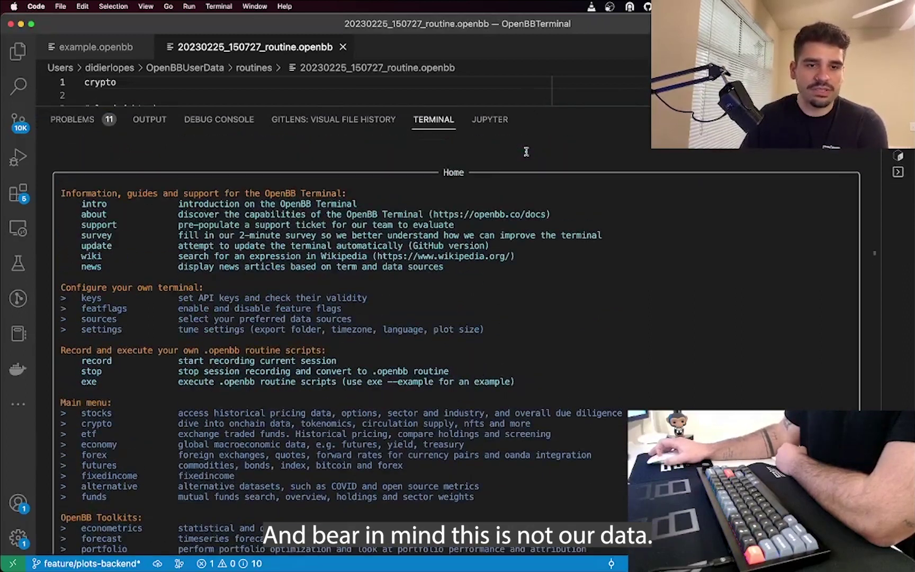
scroll(526, 151, "down", 1)
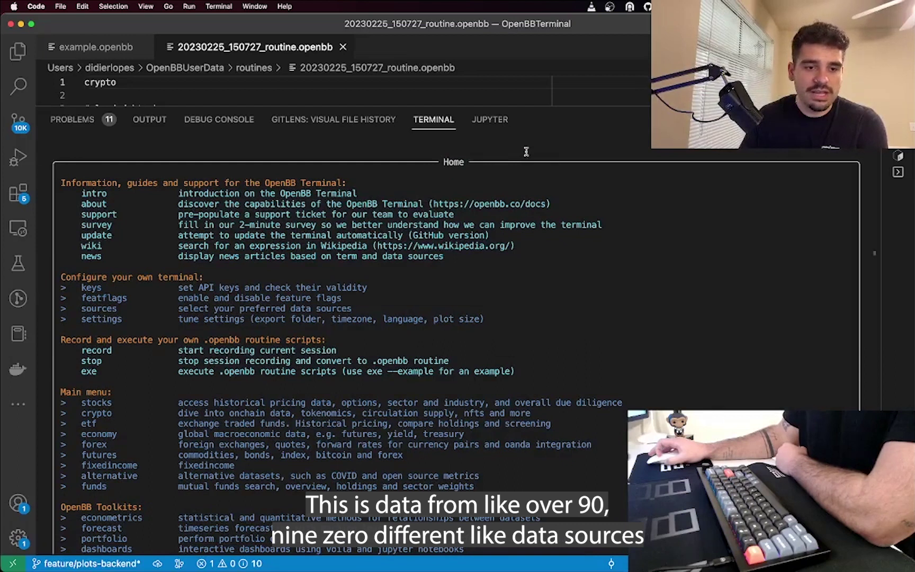
scroll(526, 151, "down", 10)
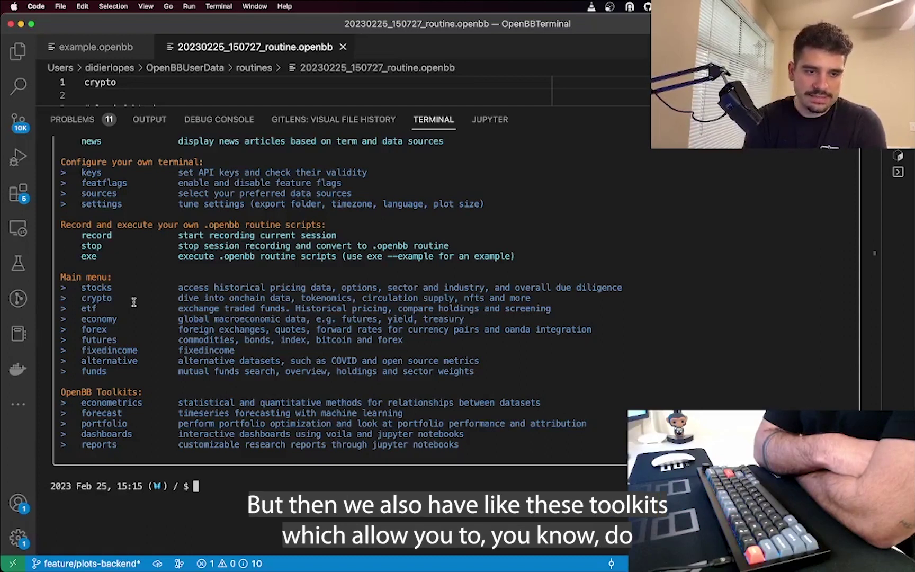
scroll(134, 302, "up", 6)
scroll(141, 334, "down", 7)
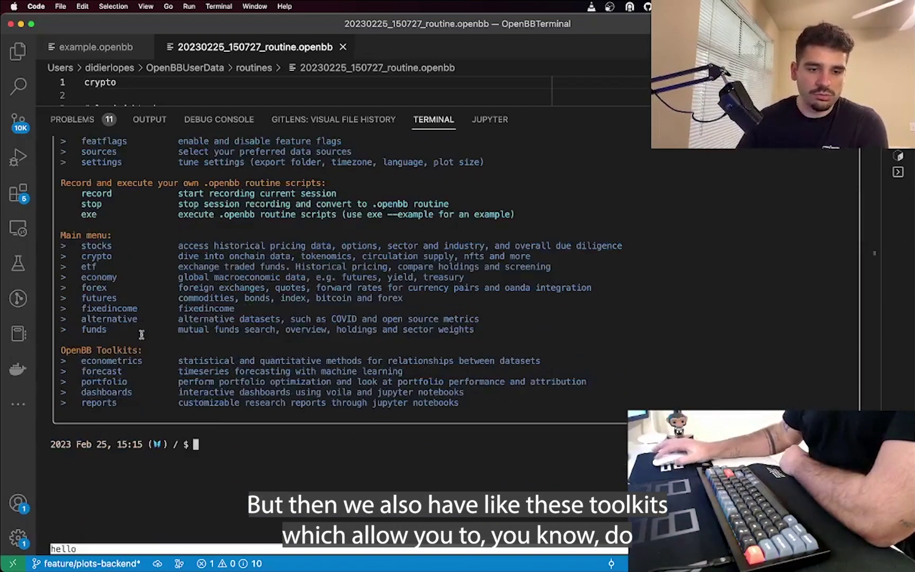
Examine the OpenBB Toolkits entries, highlighting the forecast and econometrics descriptions.
left_click_drag(71, 350, 477, 375)
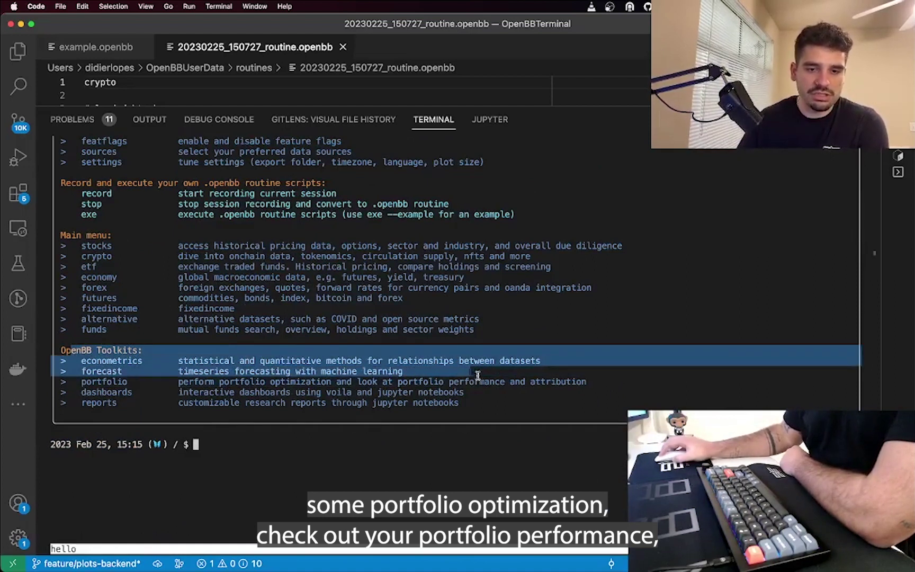
left_click(585, 380)
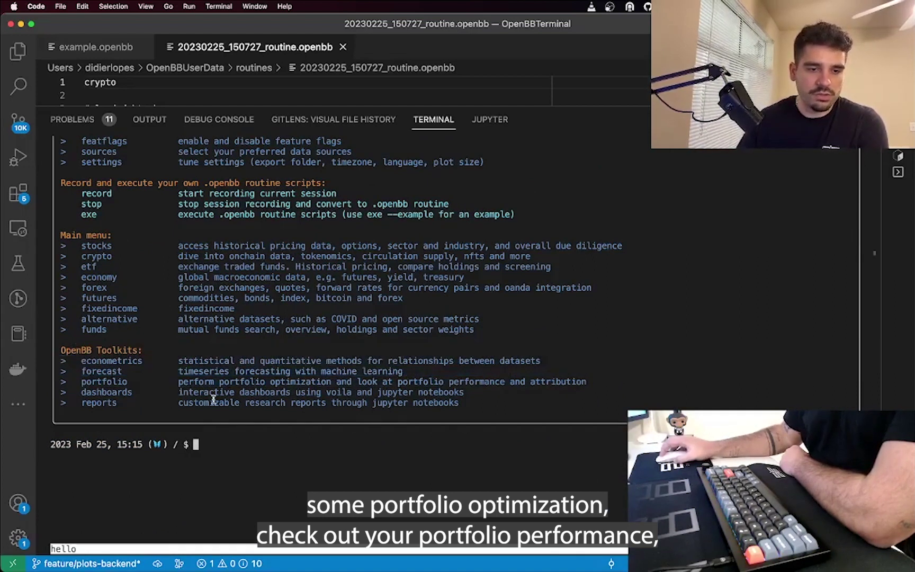
left_click_drag(85, 371, 404, 371)
left_click(556, 351)
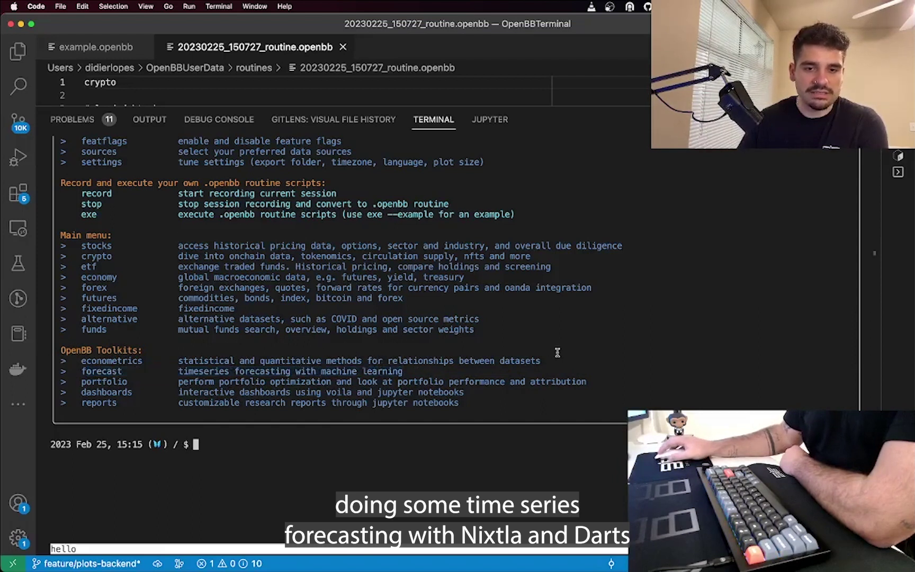
left_click_drag(538, 361, 86, 359)
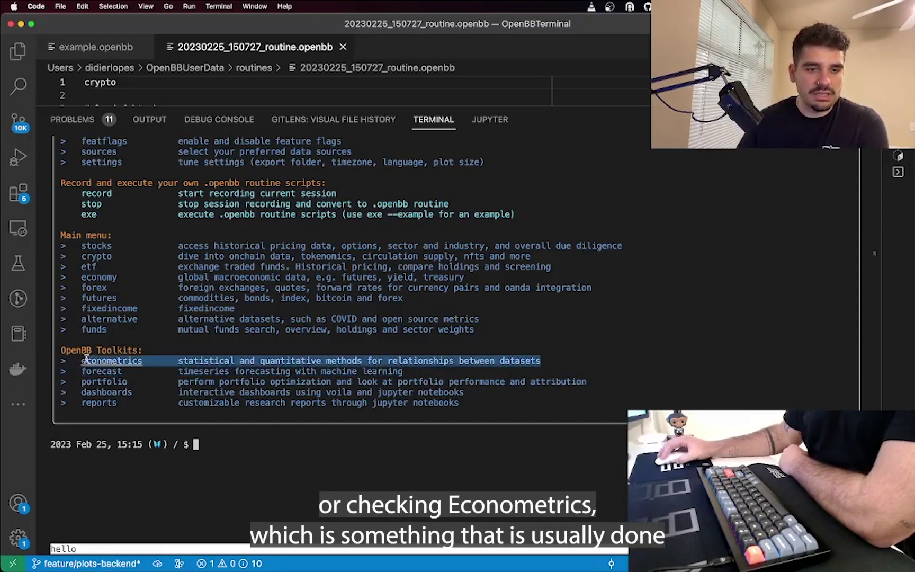